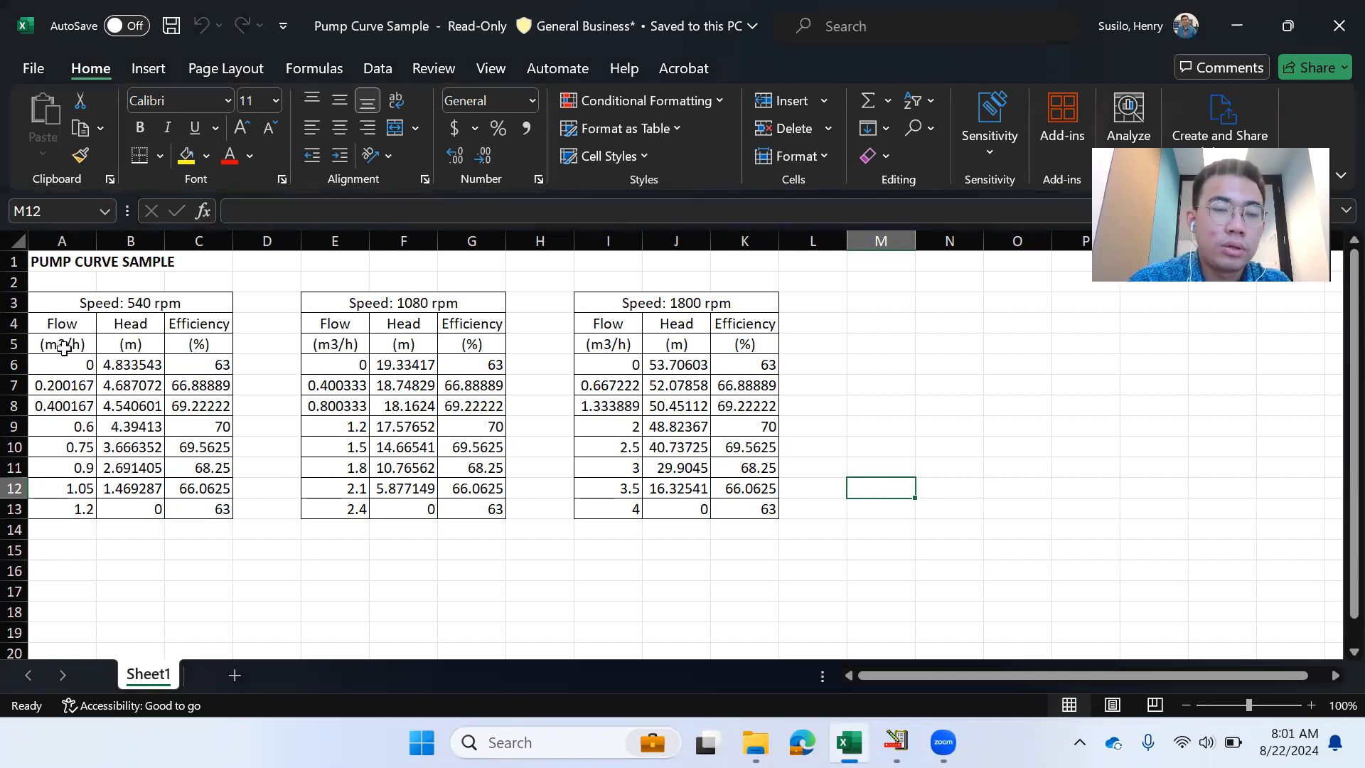
- Review the 540, 1080 and 1800 rpm pump curve tables in Excel, then return to UniSim
drag(40, 309, 737, 514)
click(732, 508)
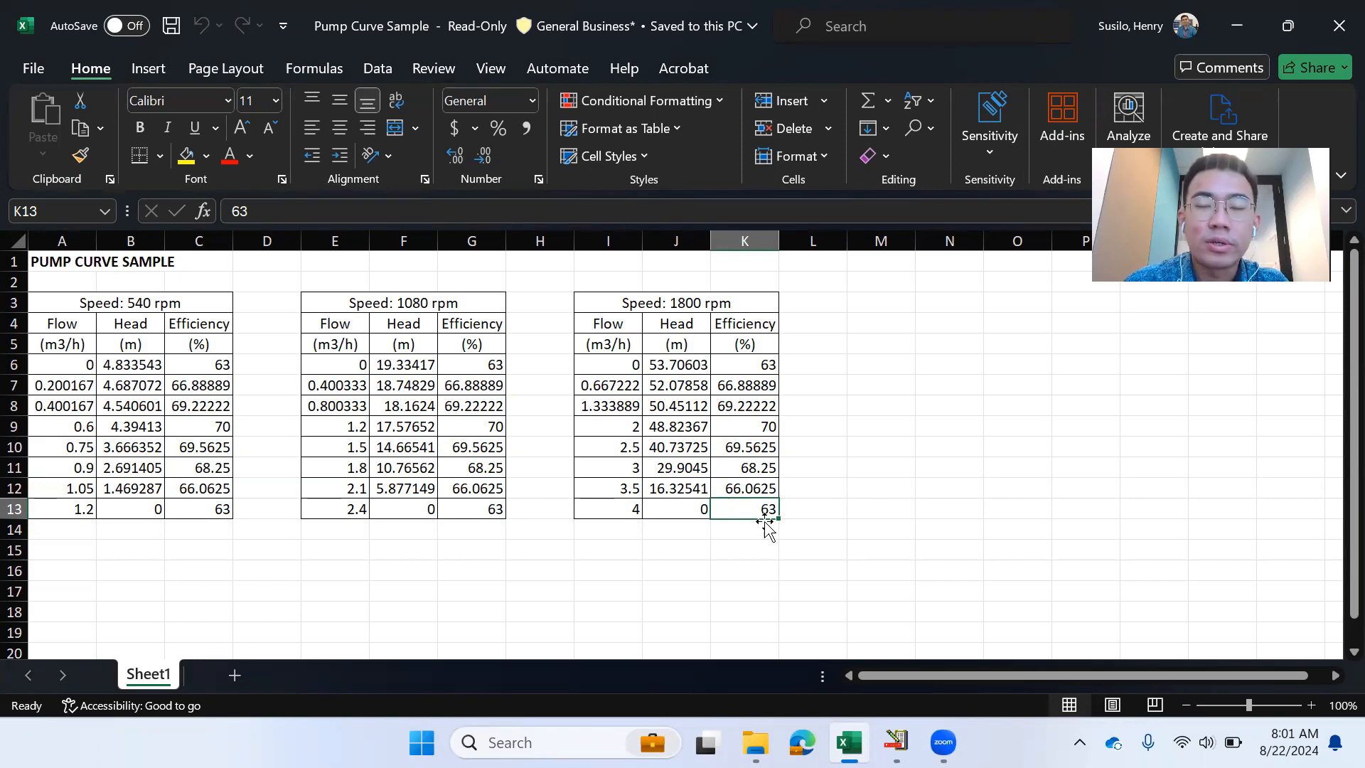
click(898, 733)
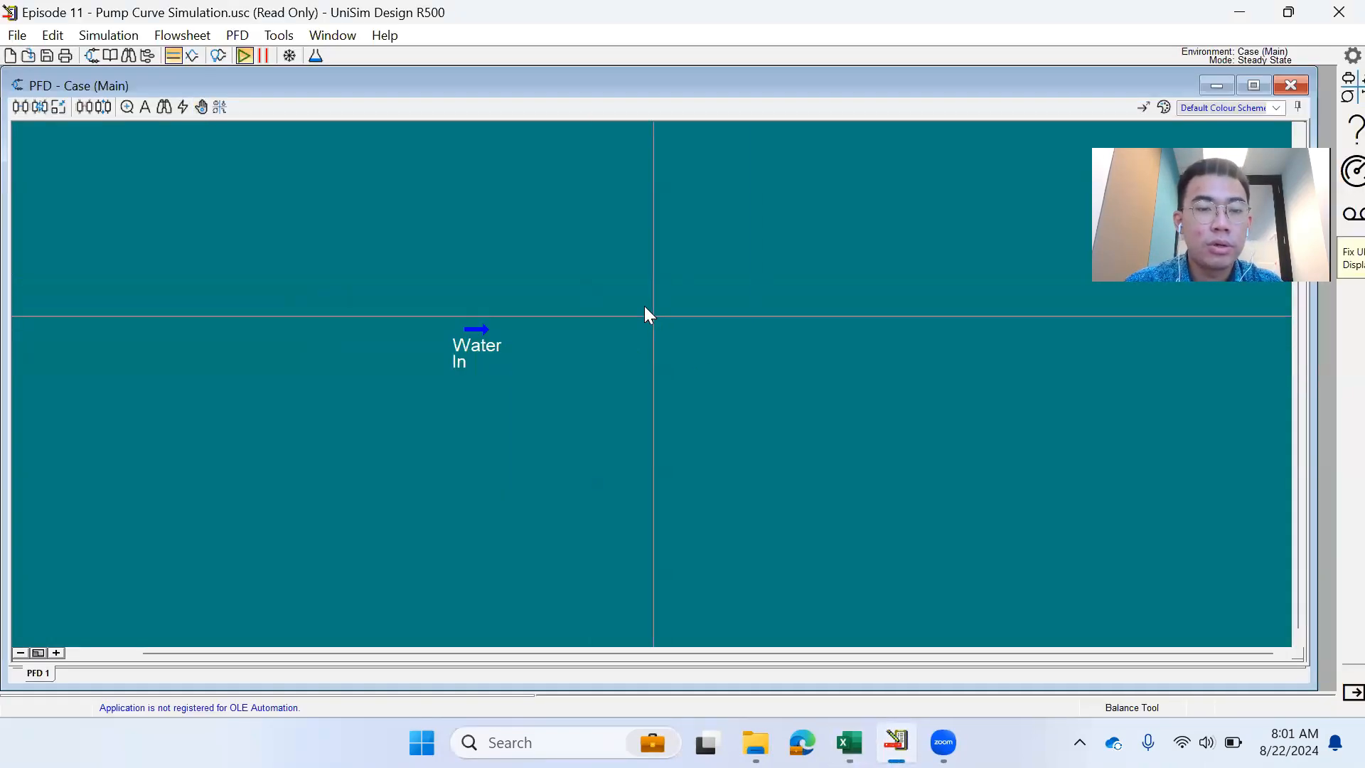
- Confirm the Water In feed is at 30 °C, 111.1 kPa and 1000 kg/h
double_click(495, 345)
click(310, 149)
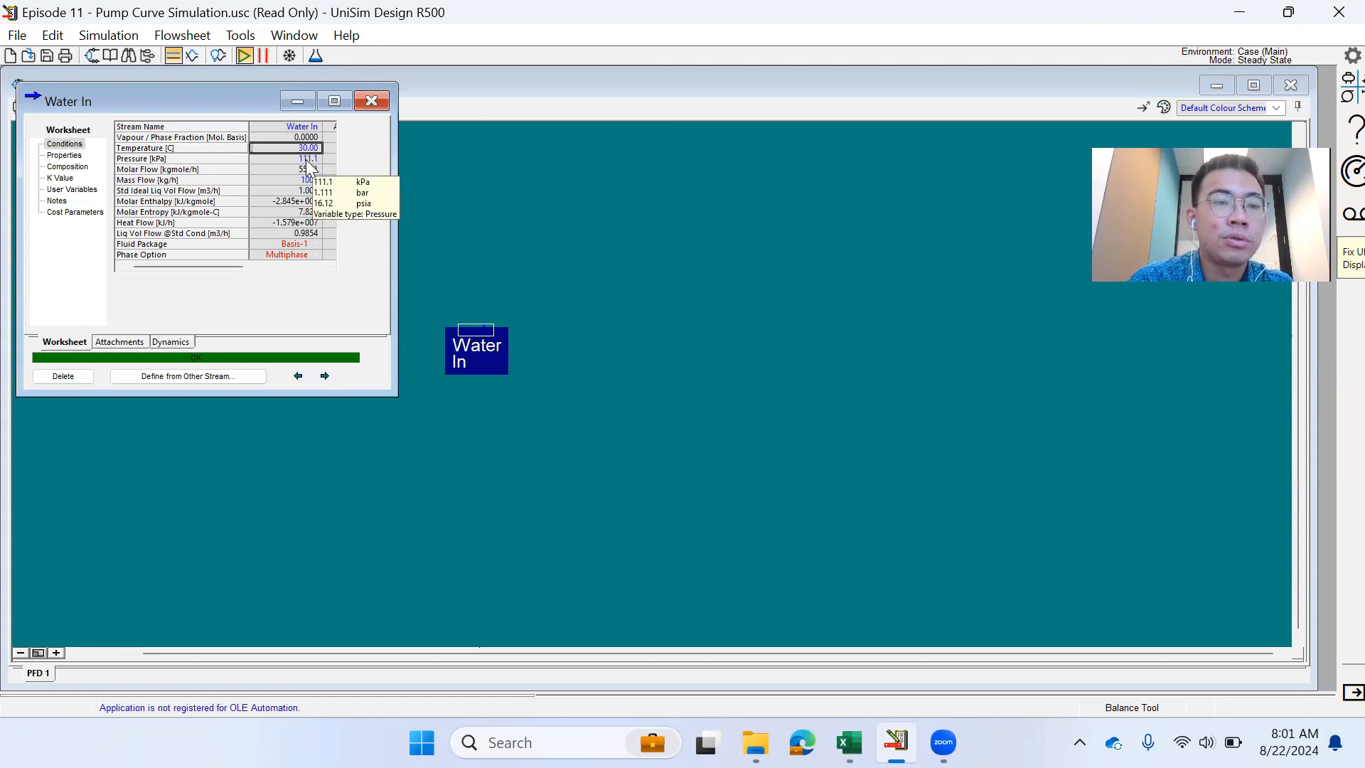
click(306, 159)
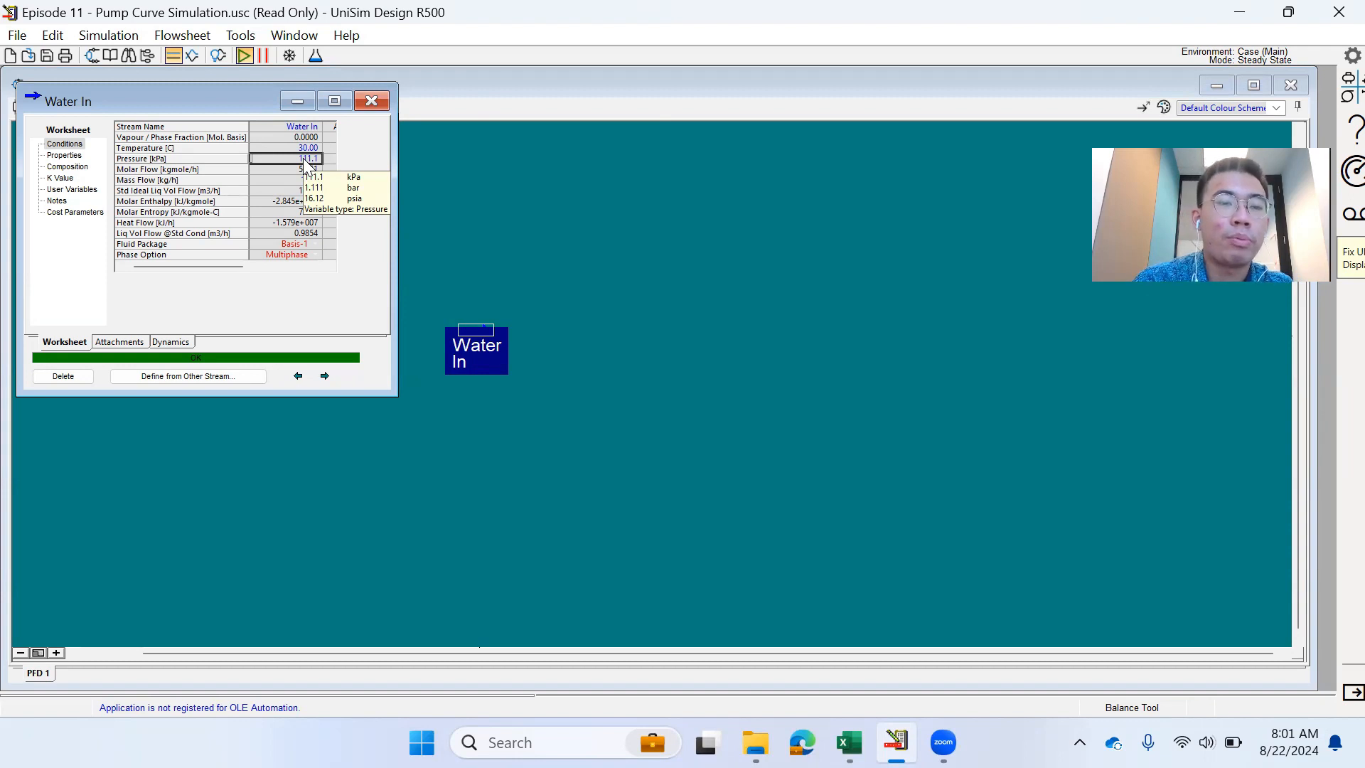
click(307, 180)
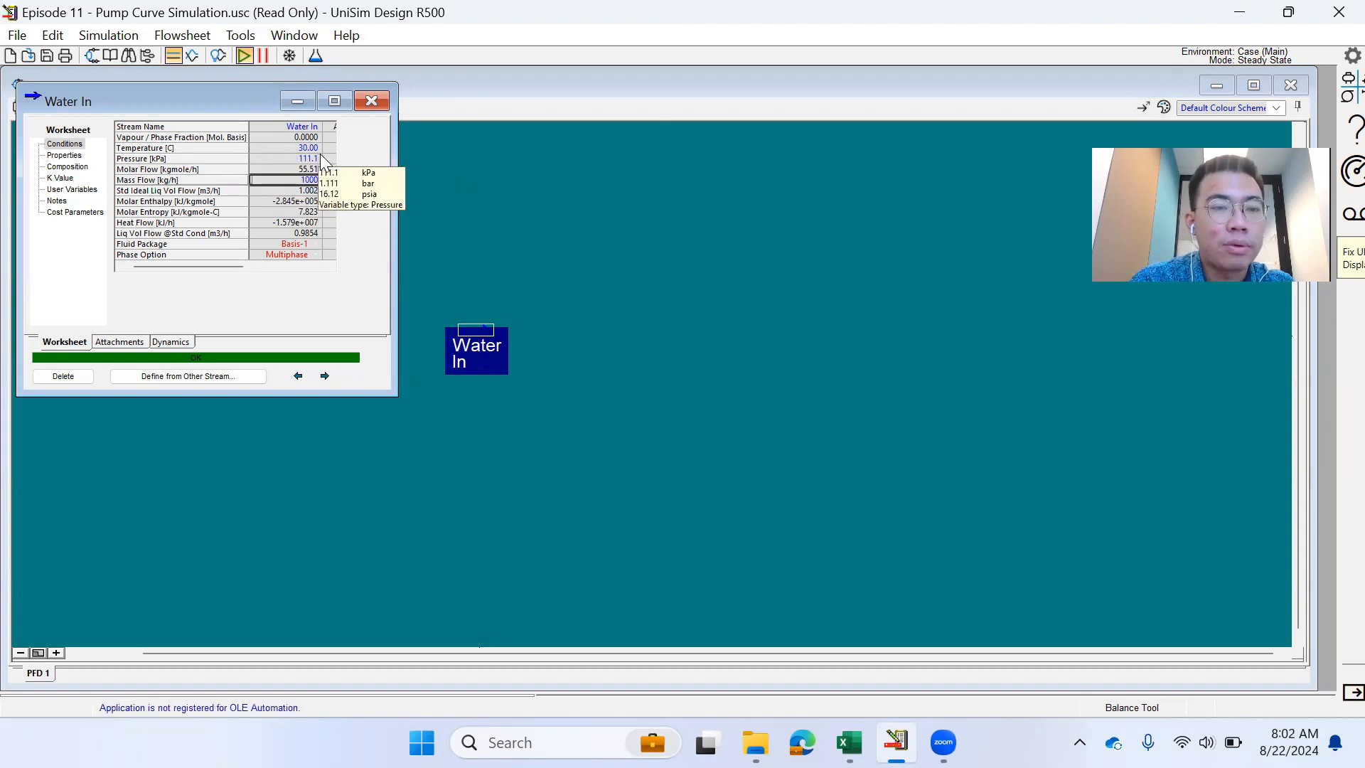
click(372, 101)
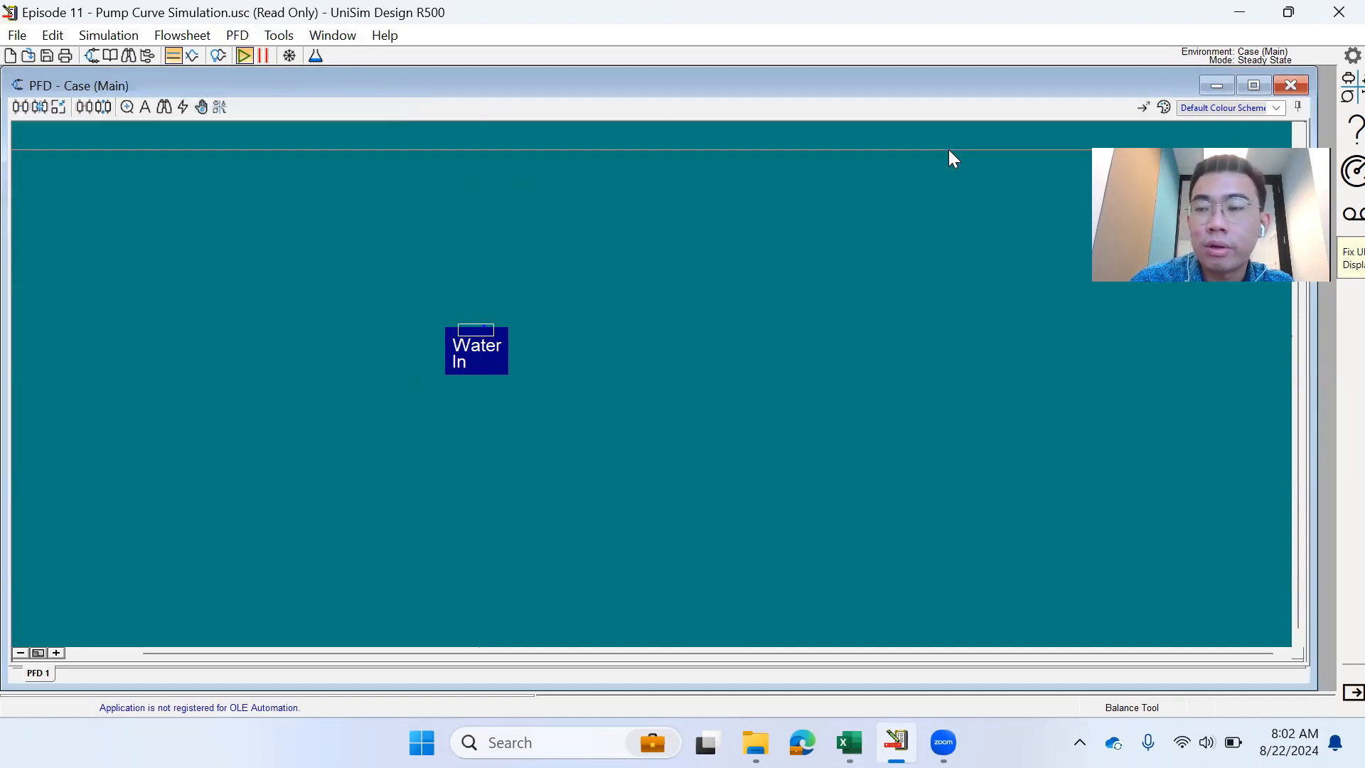
click(1337, 87)
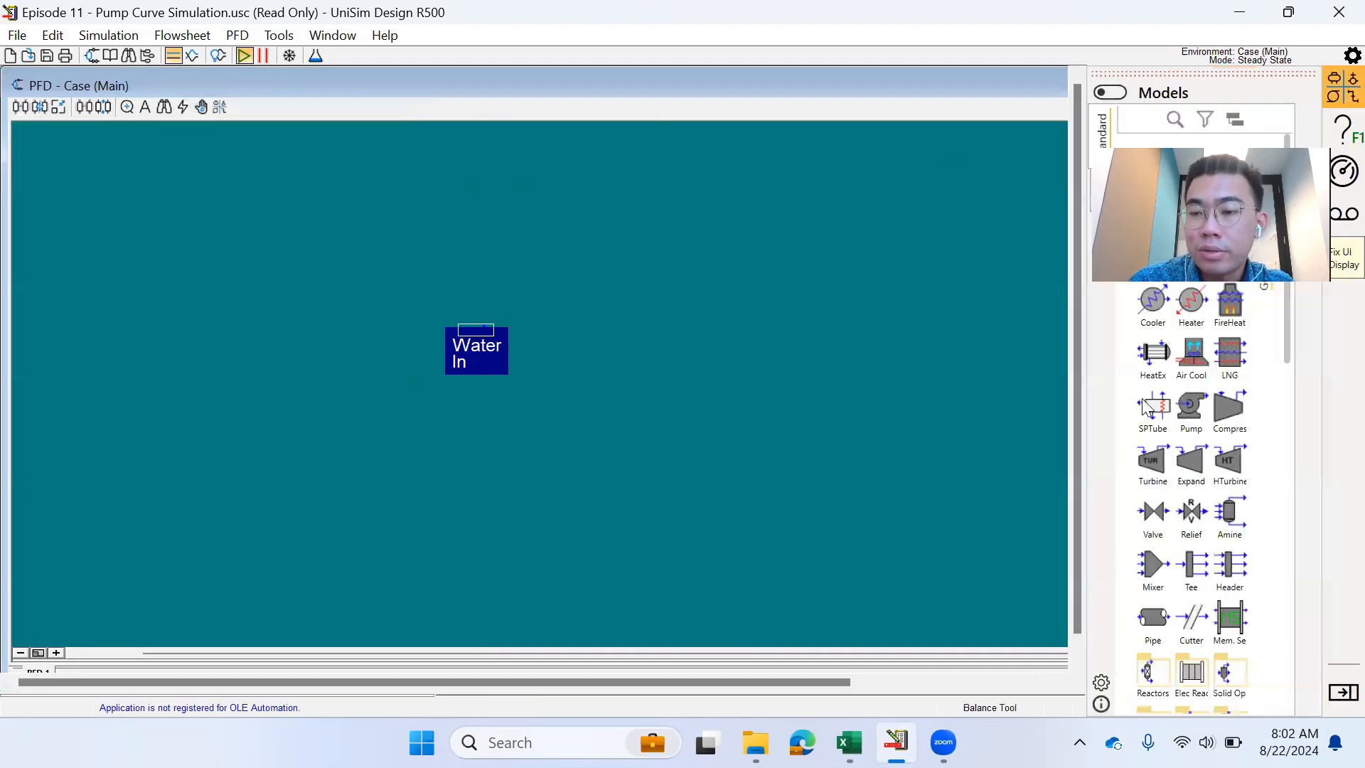
- Place pump P-100 right of Water In and connect Water In to its inlet
click(1191, 406)
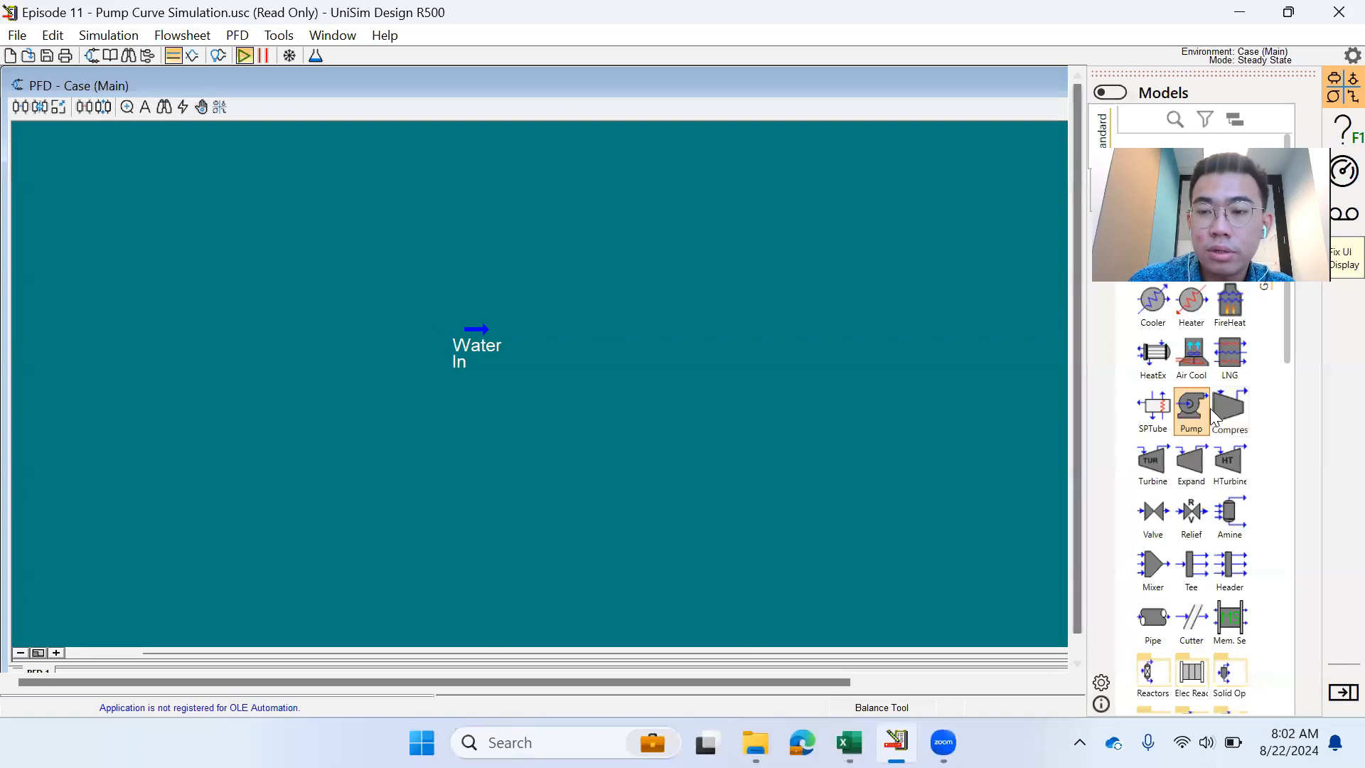
click(579, 328)
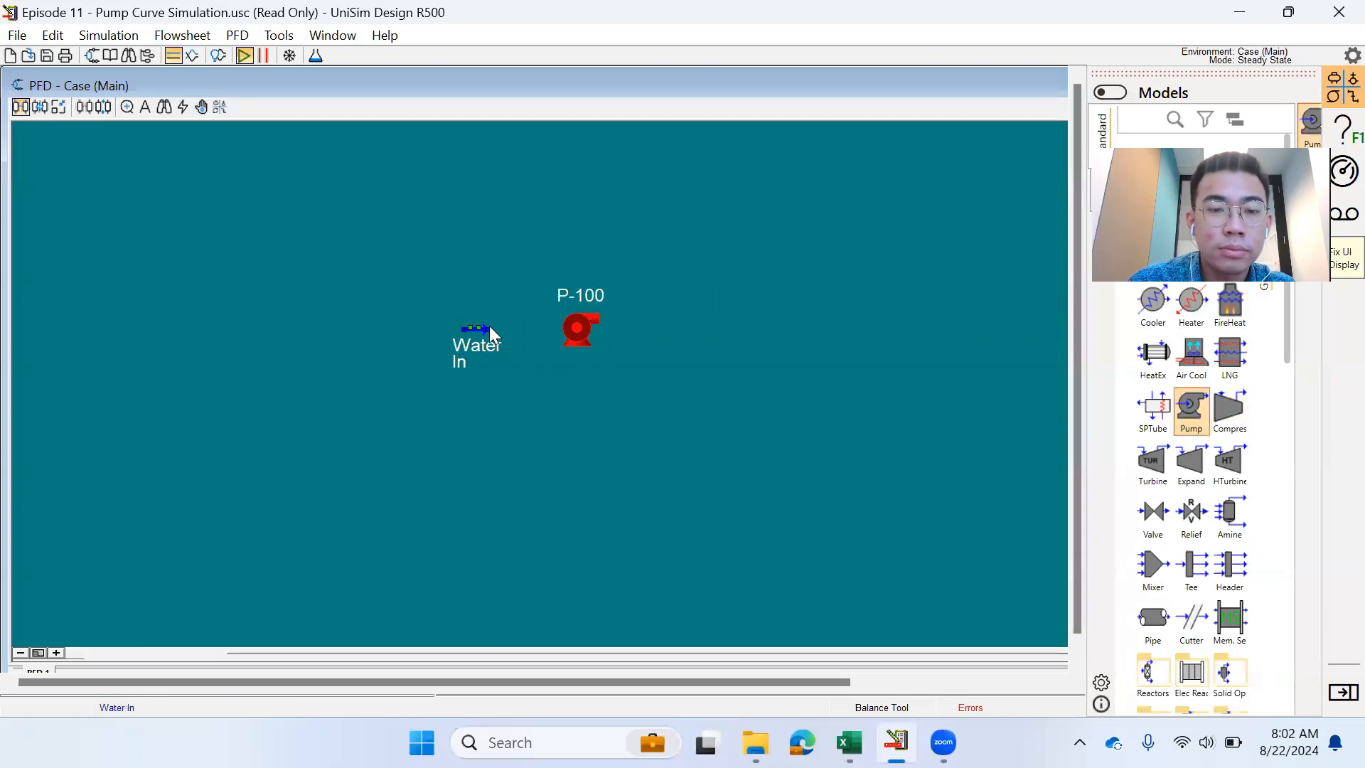
drag(490, 333, 580, 333)
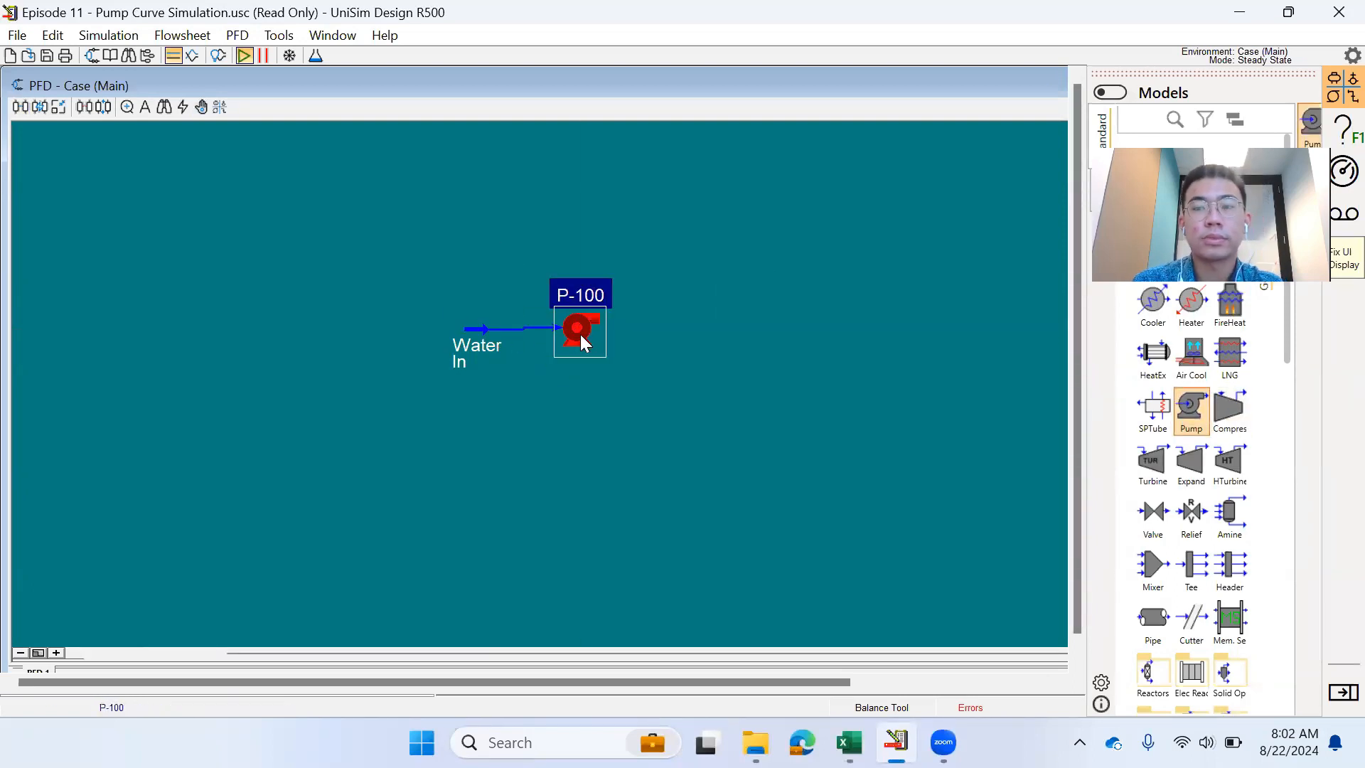
double_click(579, 334)
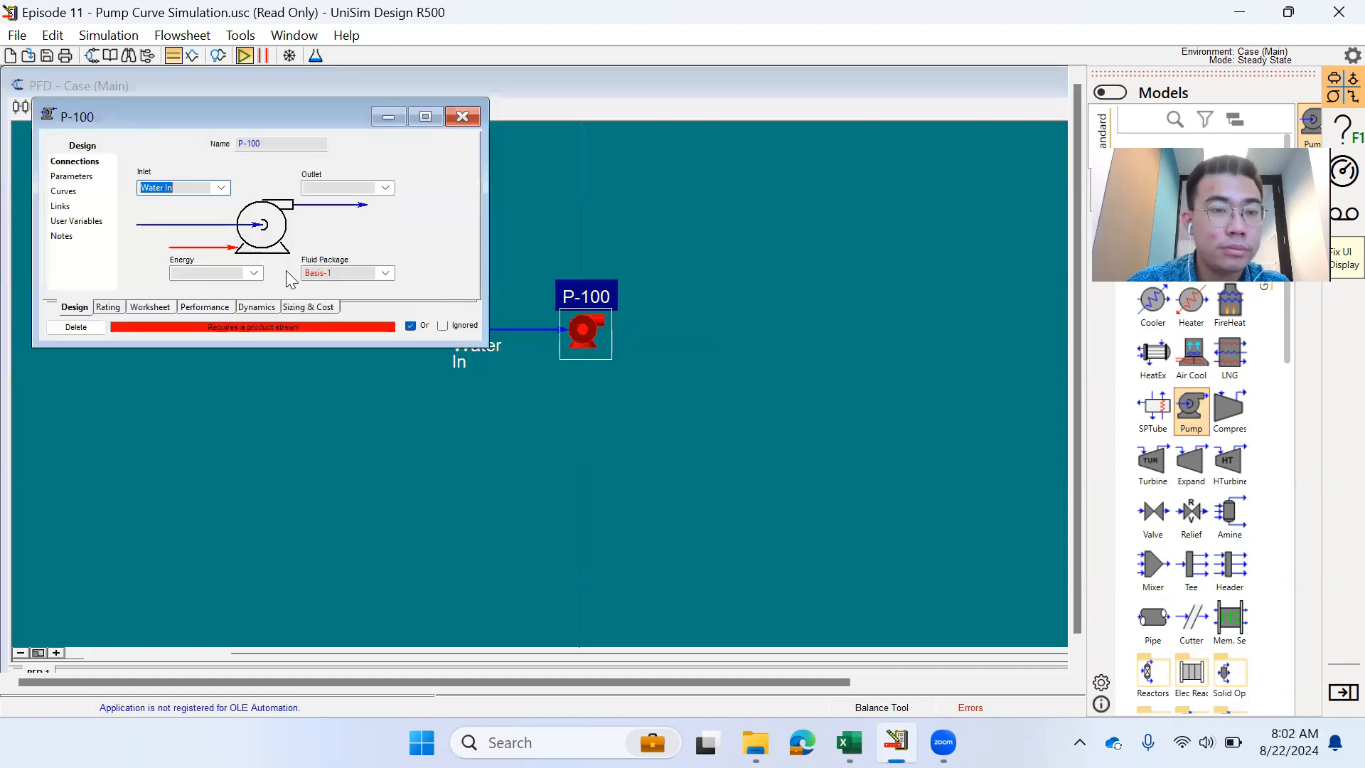
- Create outlet stream Water Out and energy stream W-Pump for P-100
click(329, 187)
text(Water)
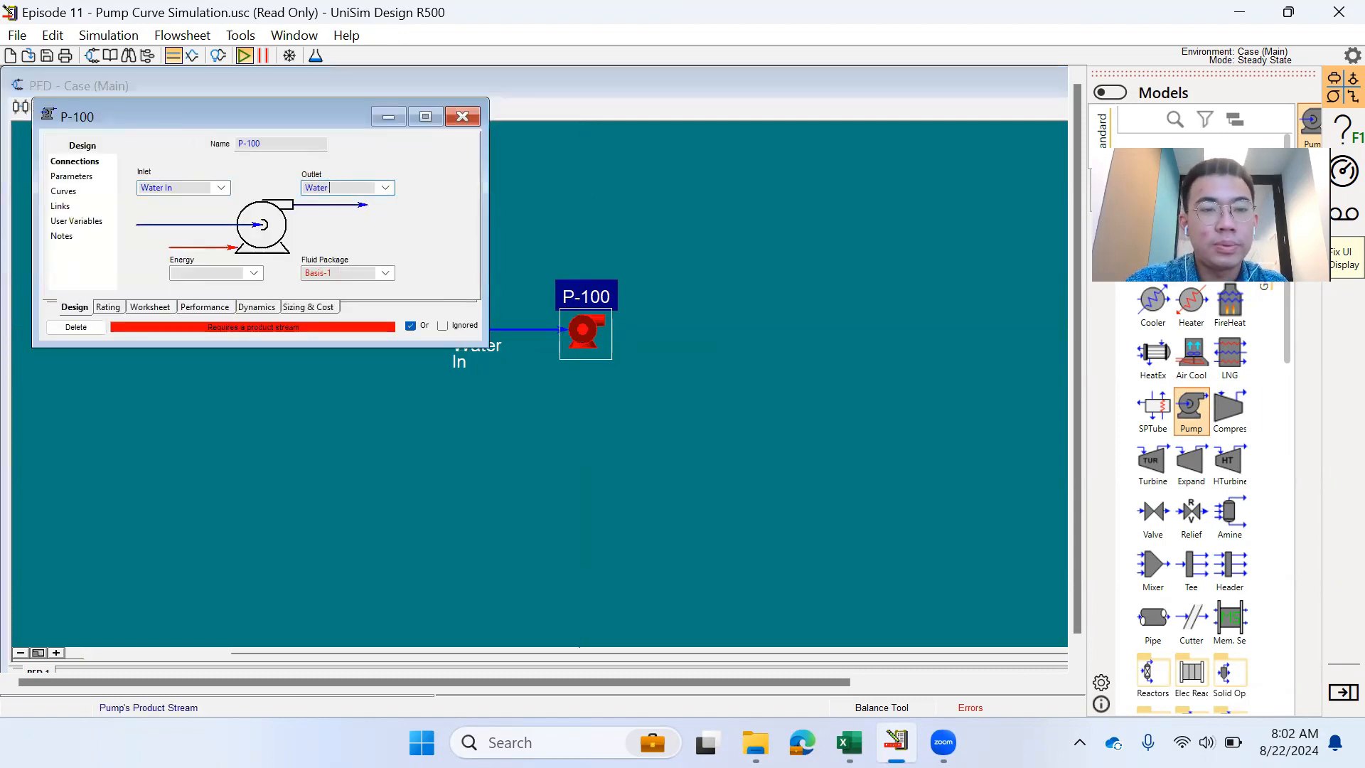
text( Out)
key(Return)
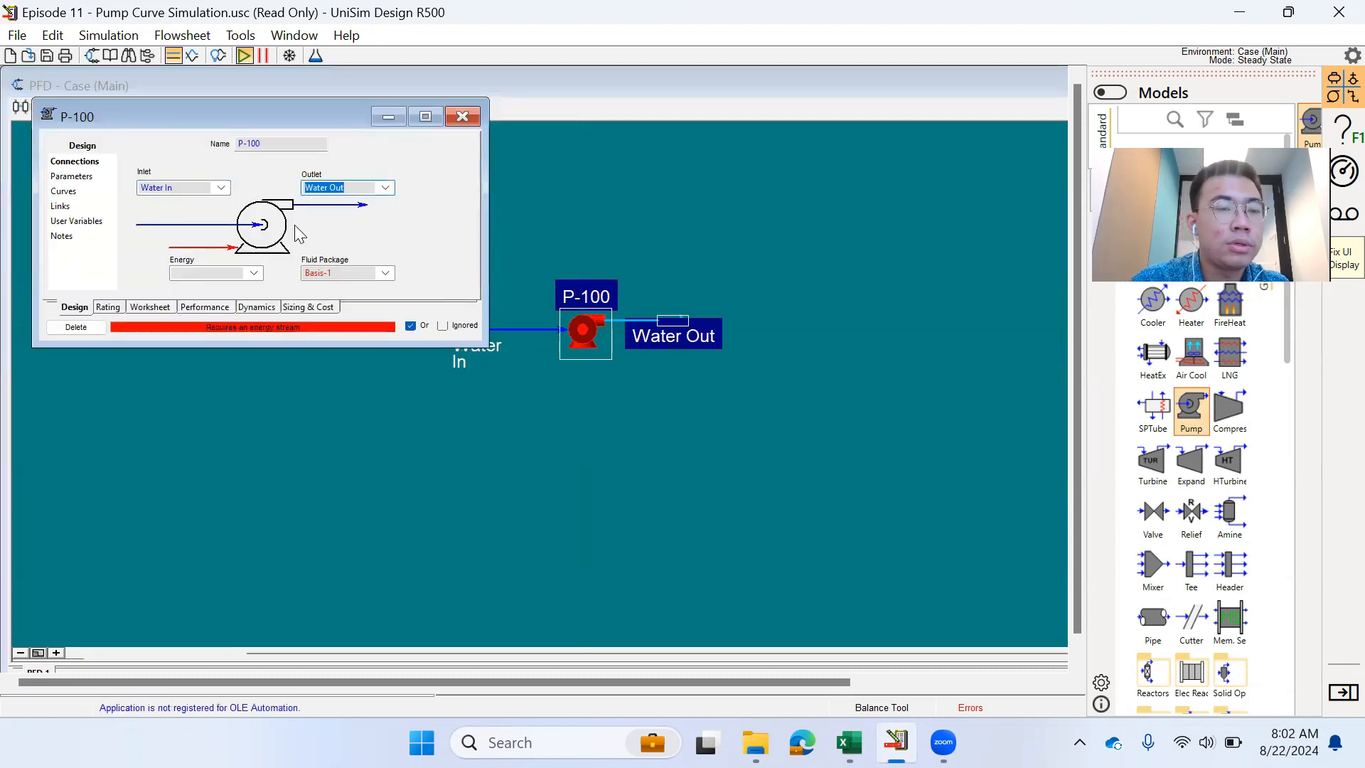
click(206, 273)
text(W-)
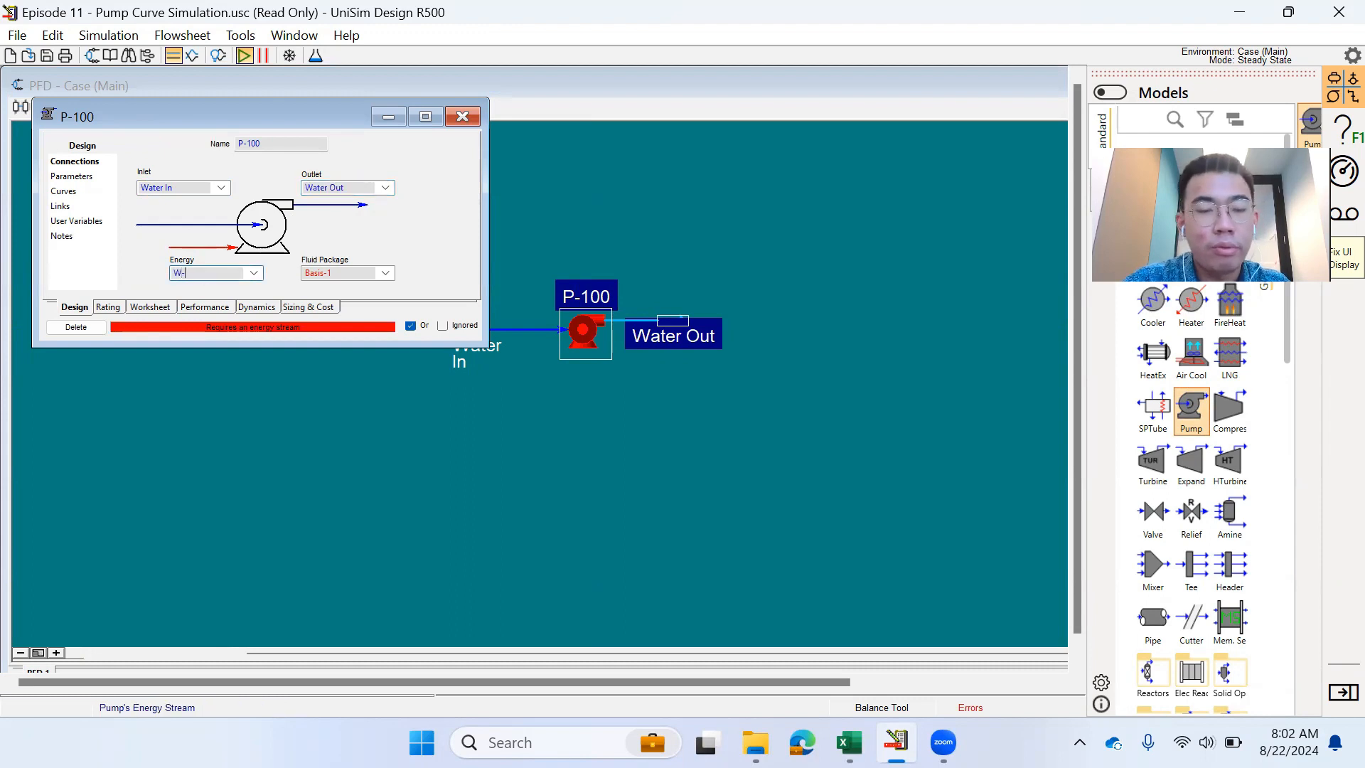
text(Pump)
key(Return)
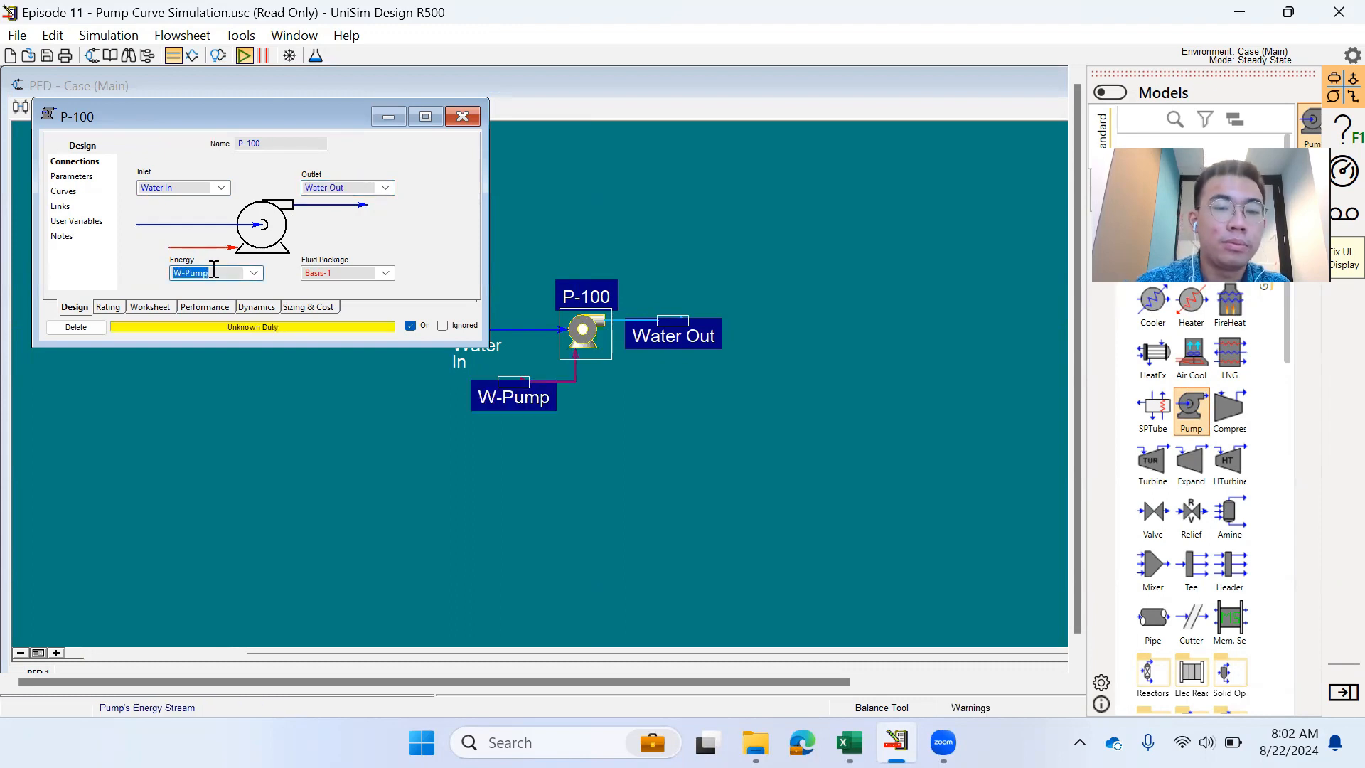
click(165, 307)
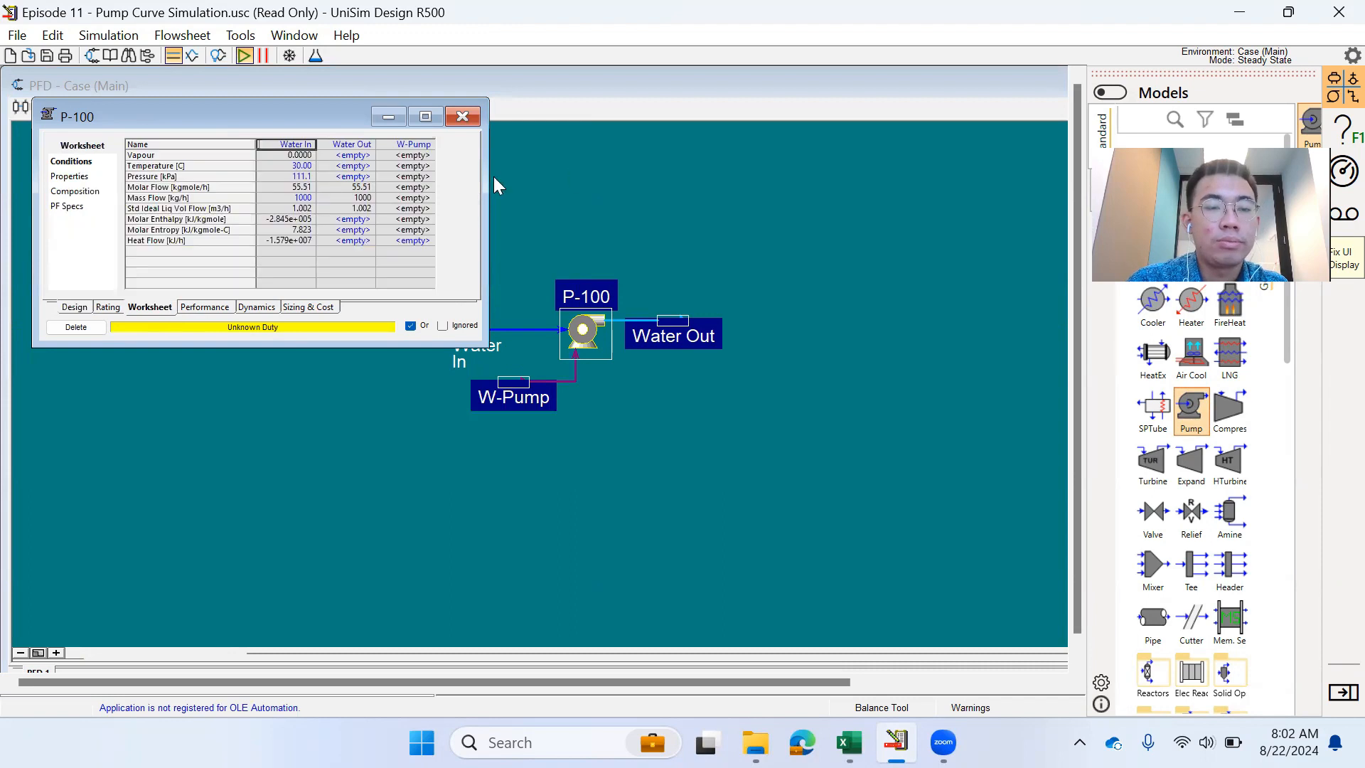
- Set Water Out pressure to 2000 kPa and check the 191.9 m head and 75% efficiency
click(363, 177)
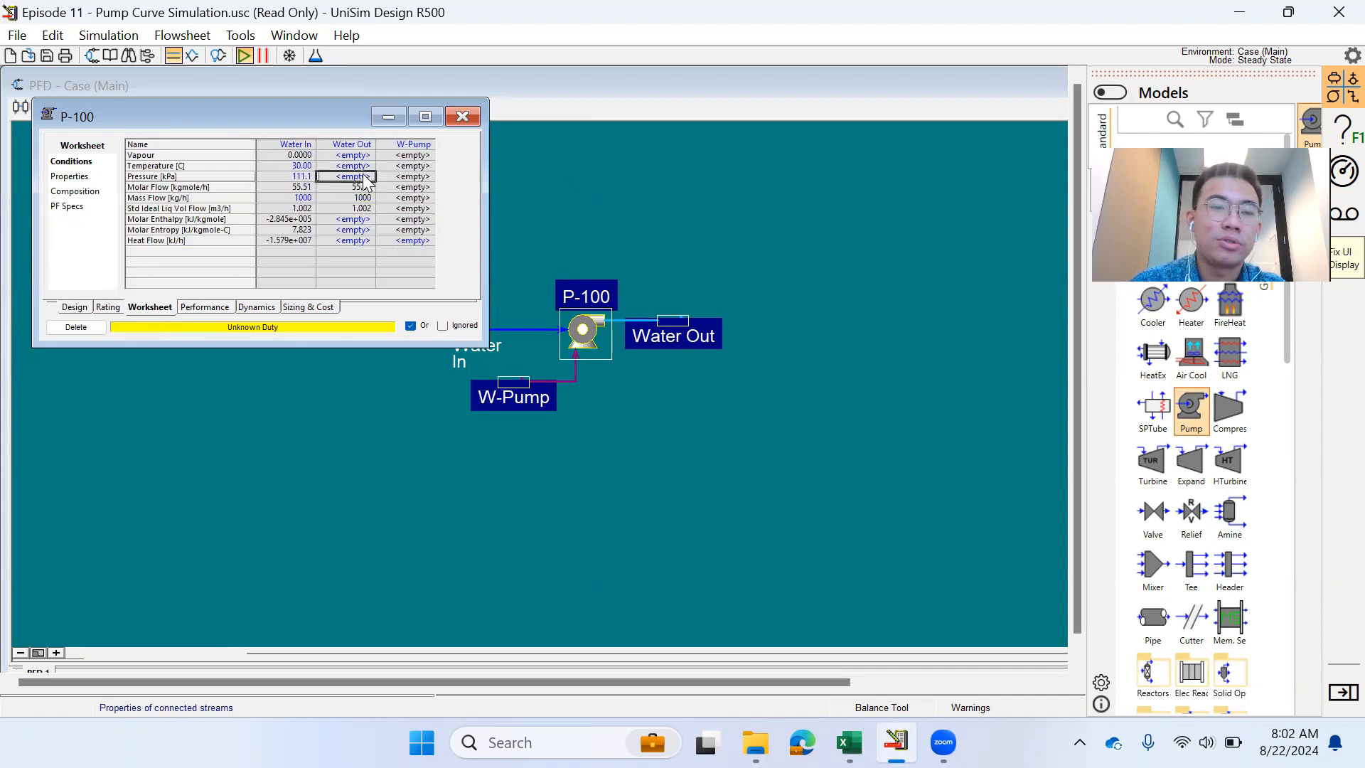
text(2000)
key(Return)
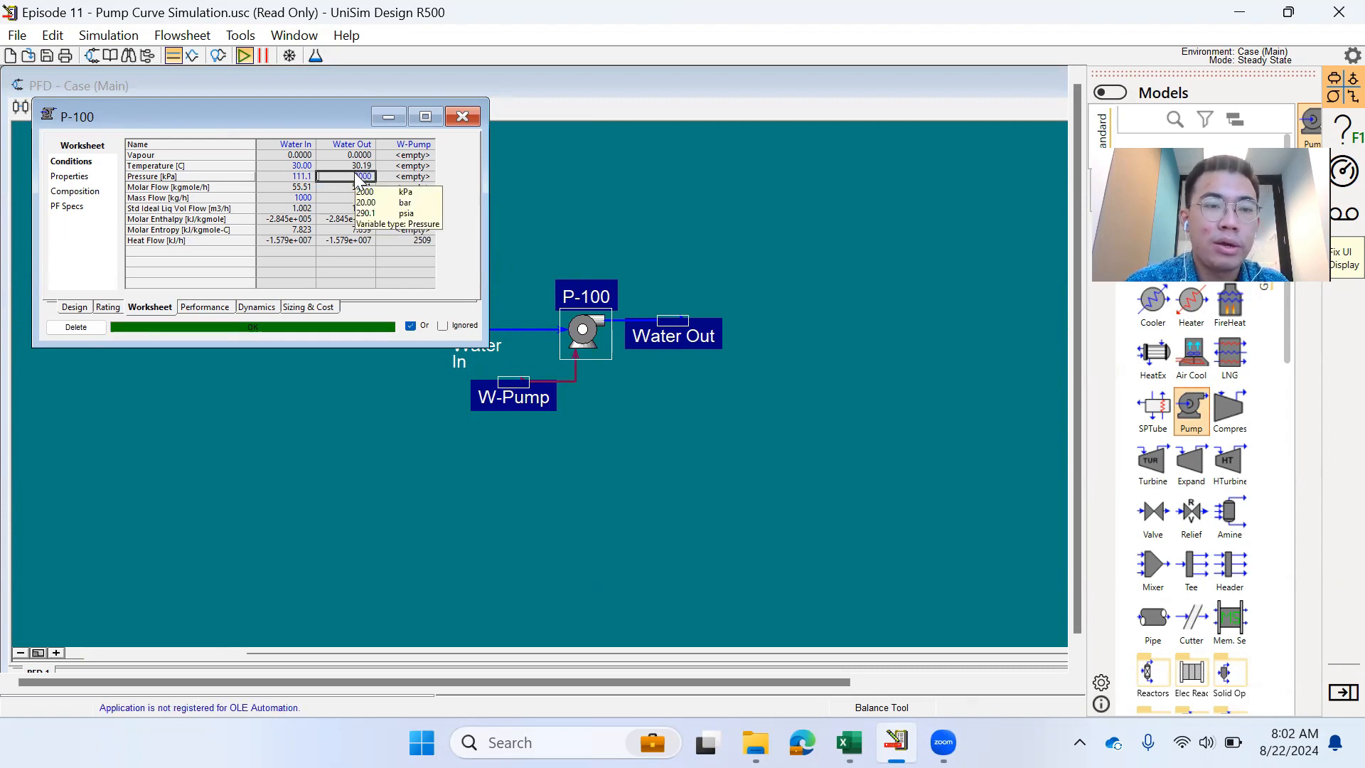
click(74, 307)
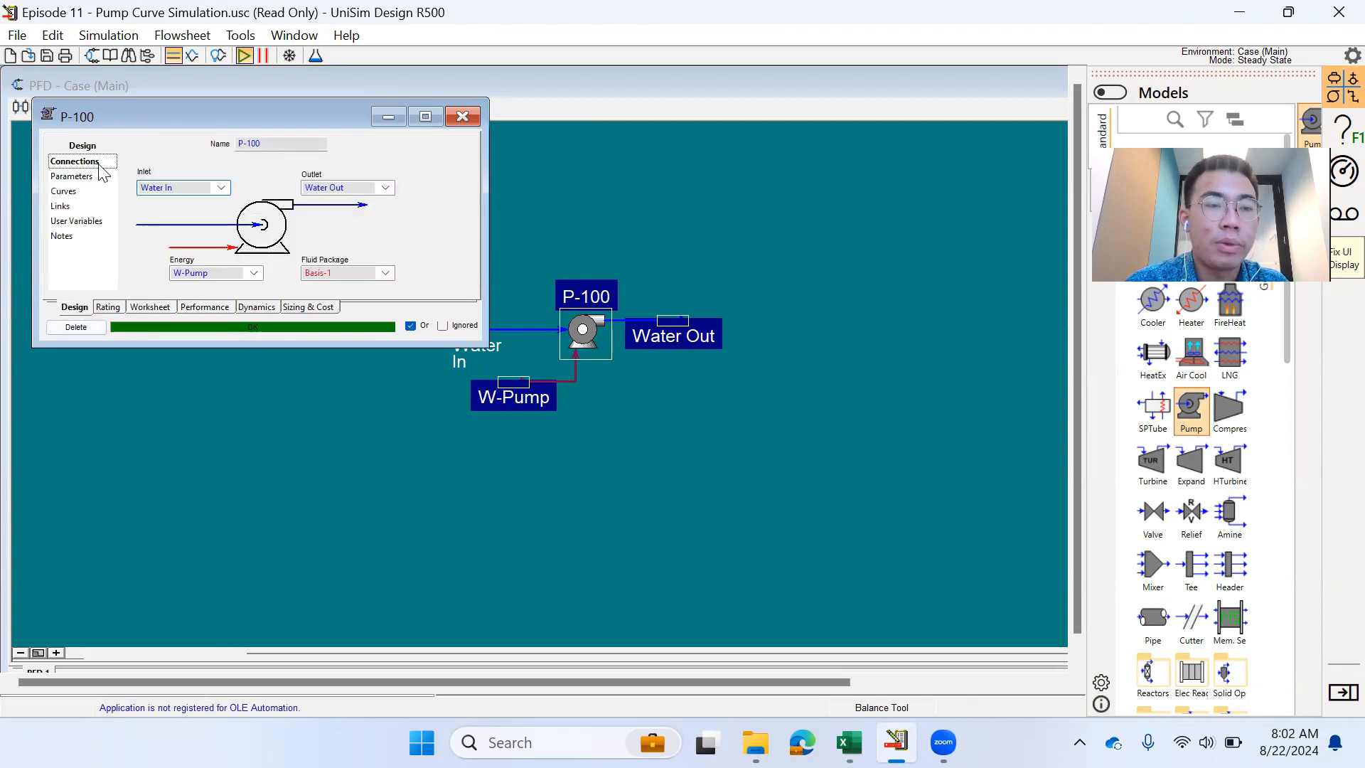
click(73, 176)
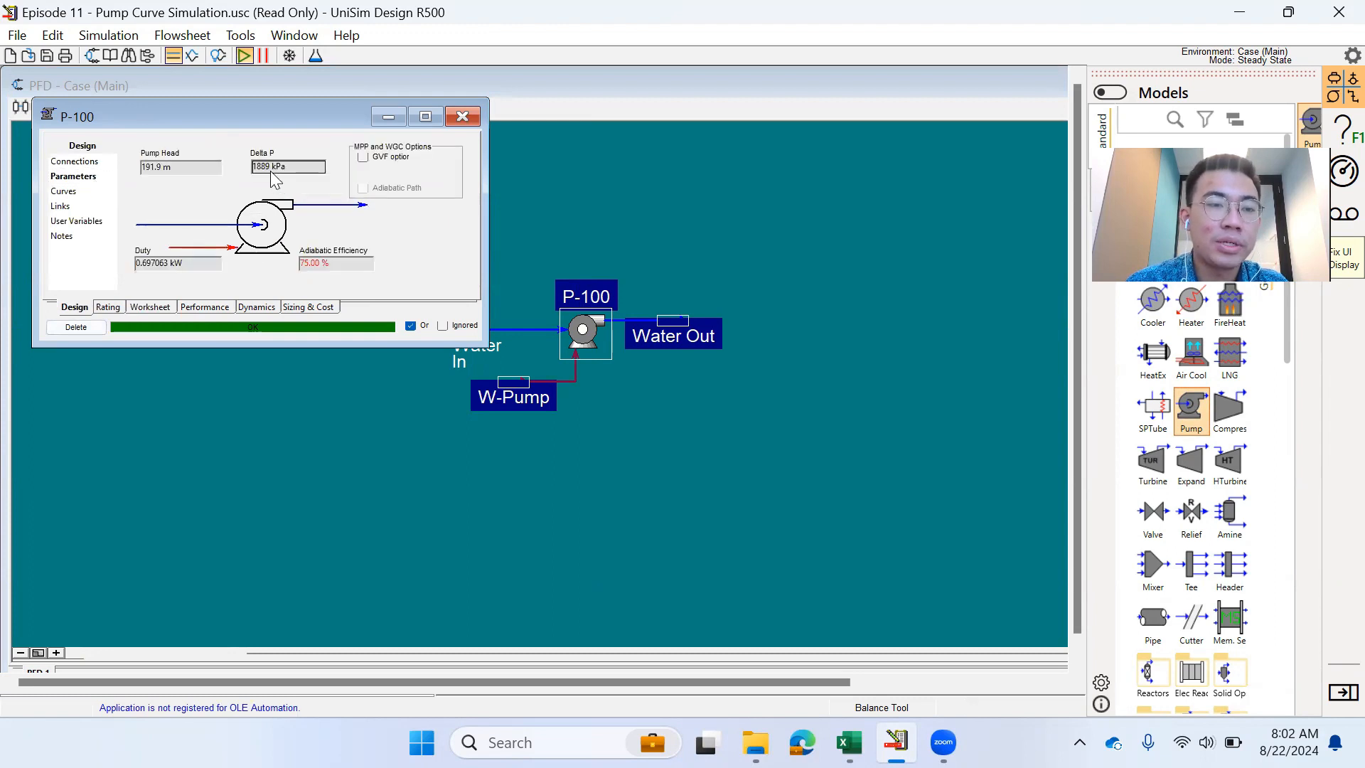
click(164, 169)
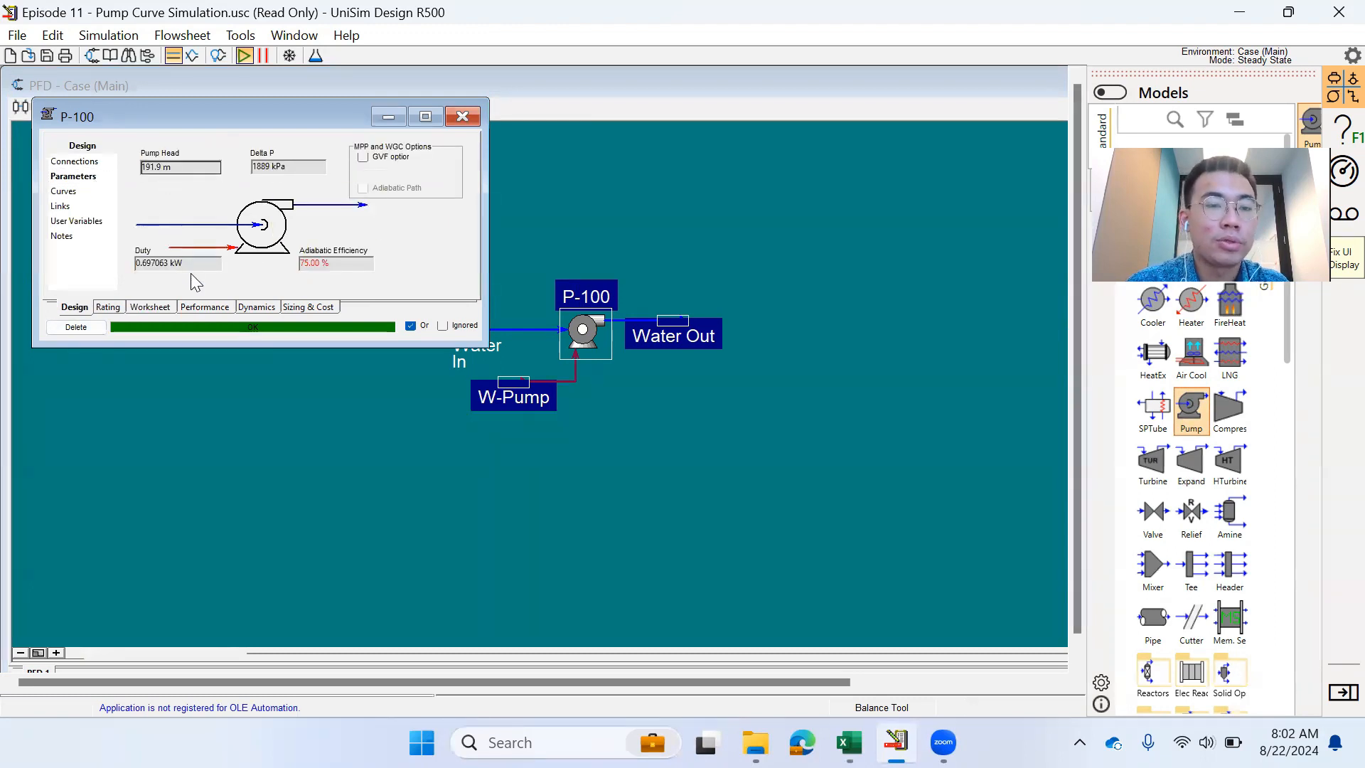
click(335, 266)
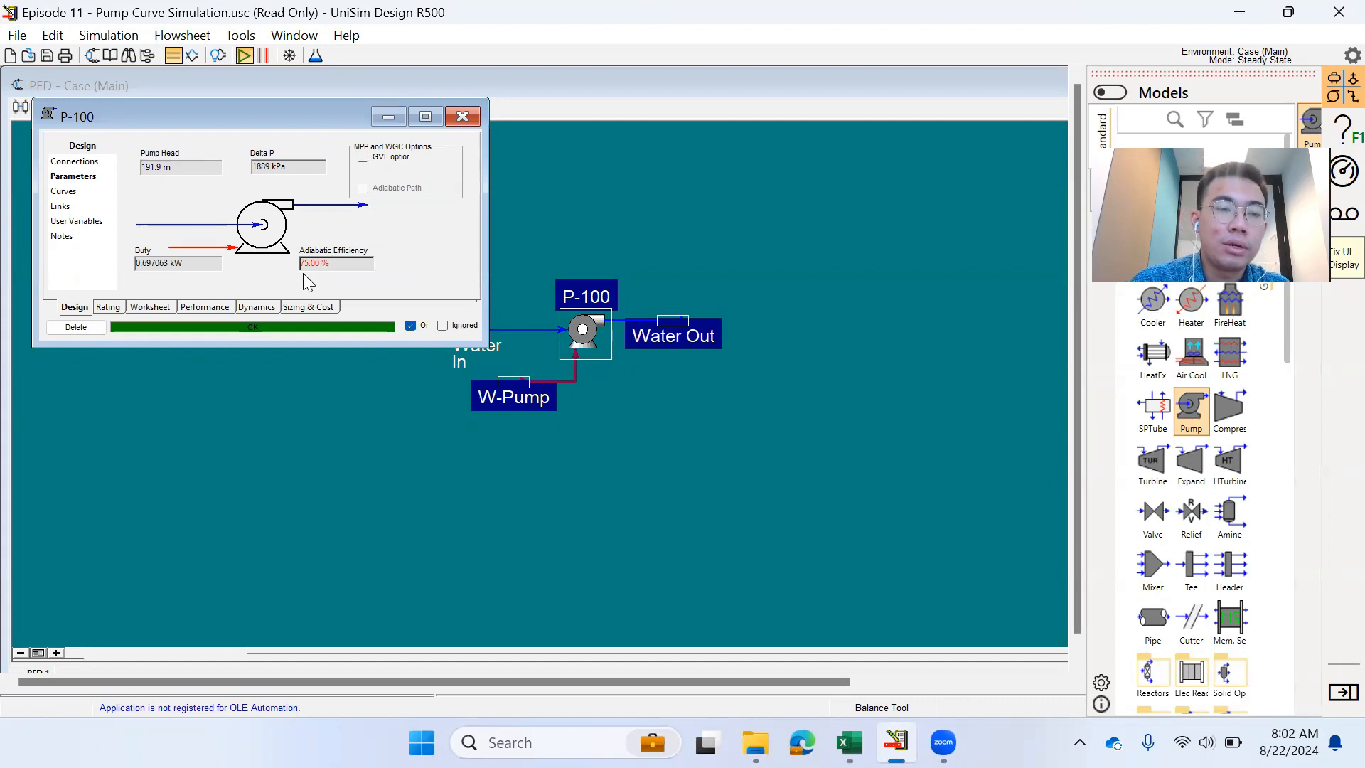
- Try a 2000 kg/h Water In mass flow, then restore it to 1000 kg/h
click(169, 308)
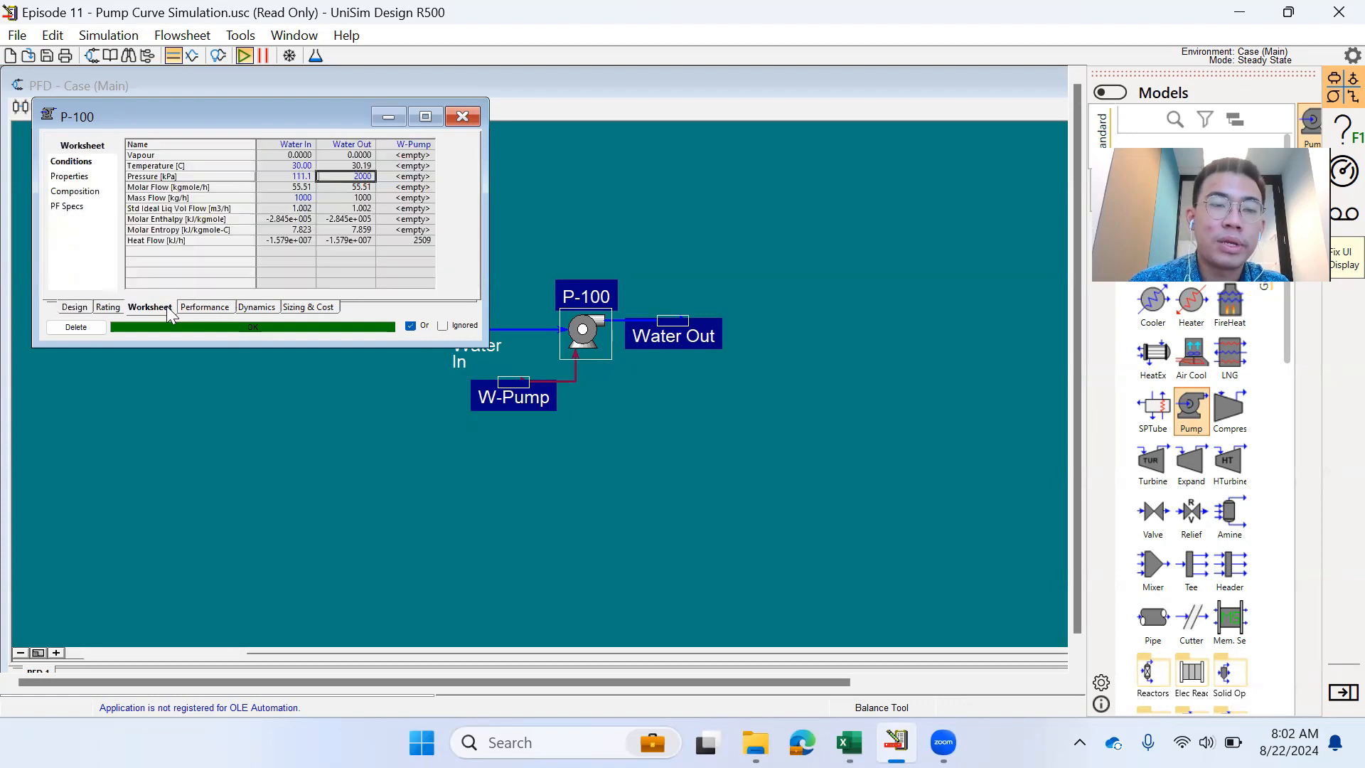
click(308, 200)
text(2000)
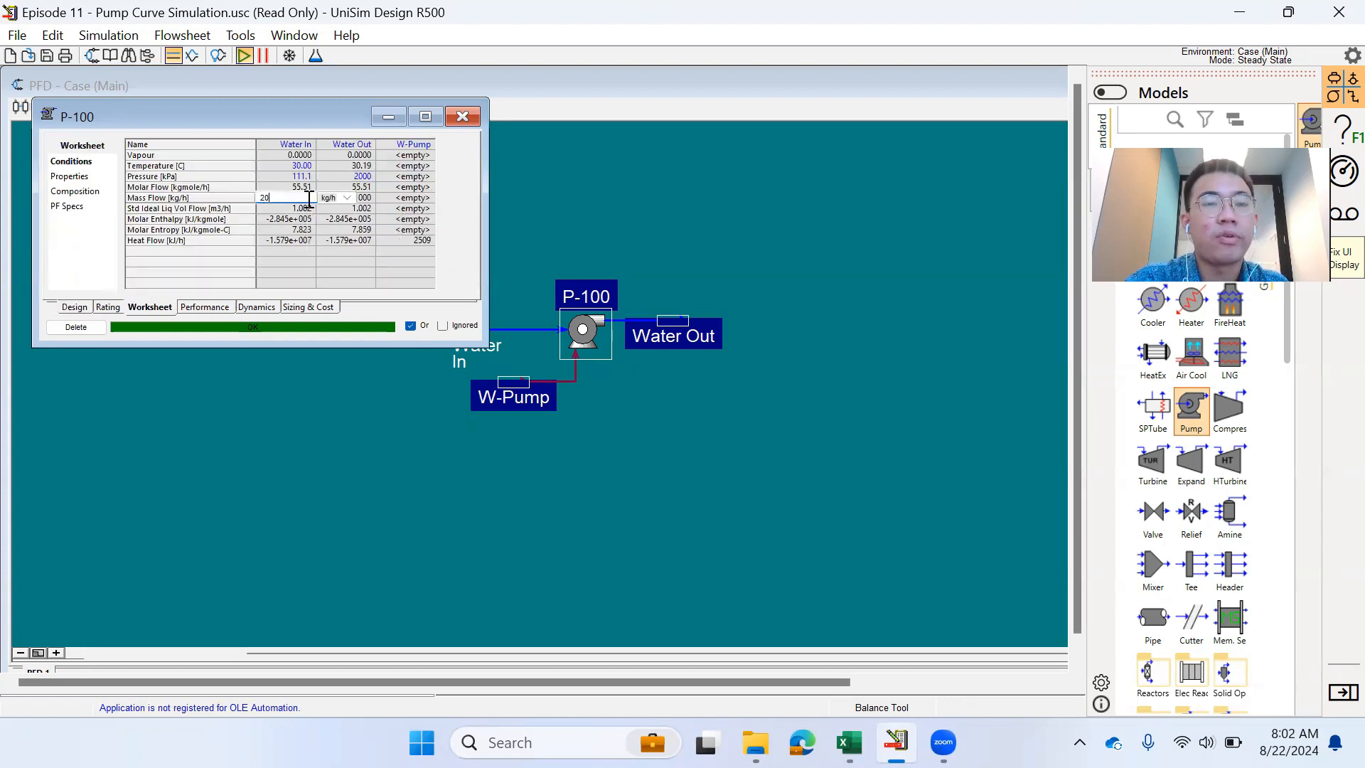
key(Return)
key(Up)
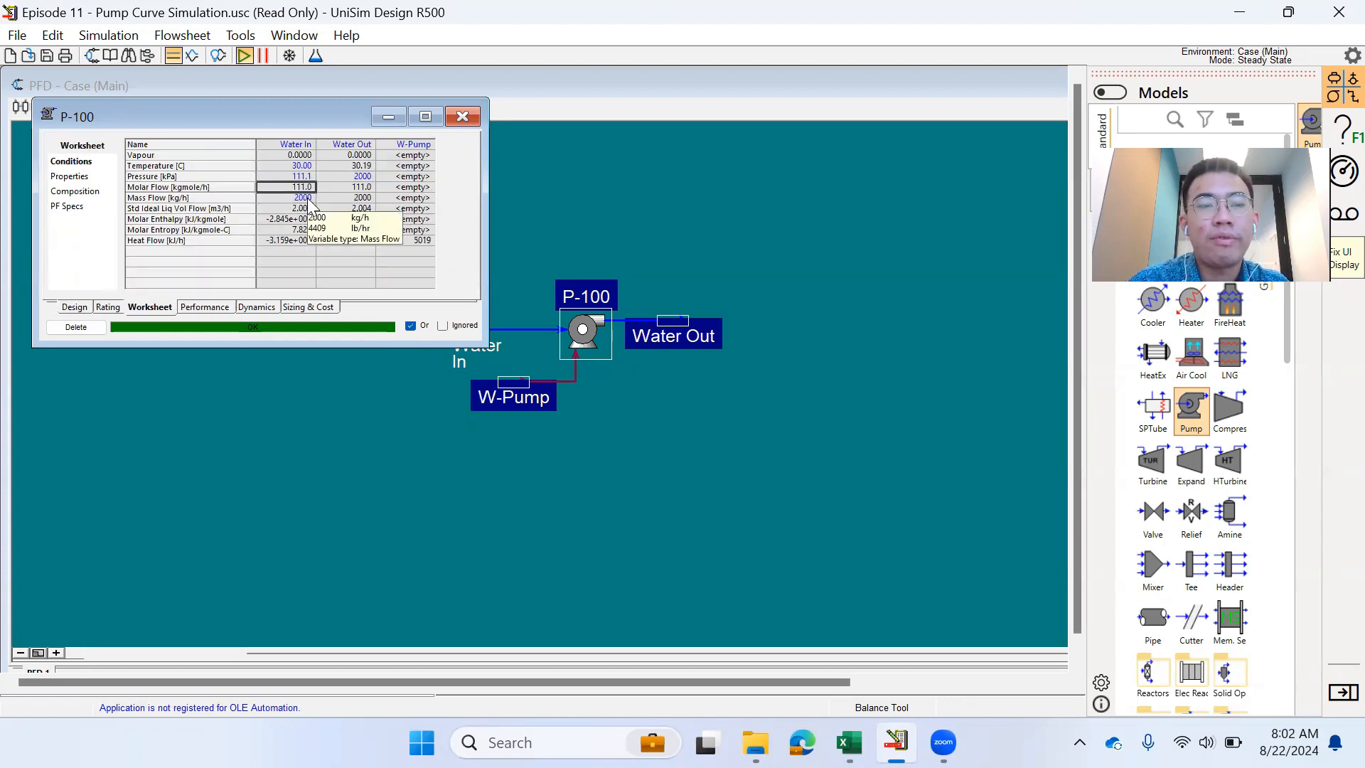
key(Right)
key(Up)
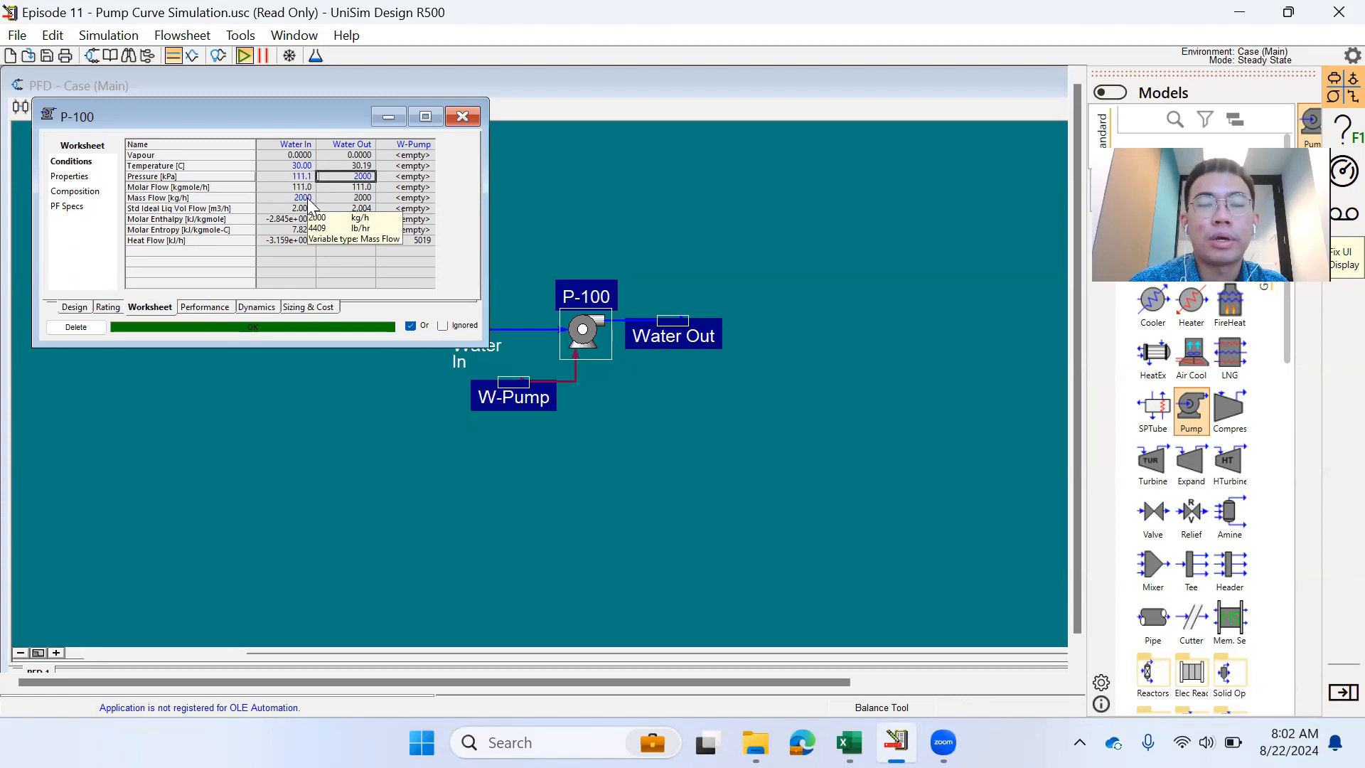
key(Left)
key(Down)
key(Down)
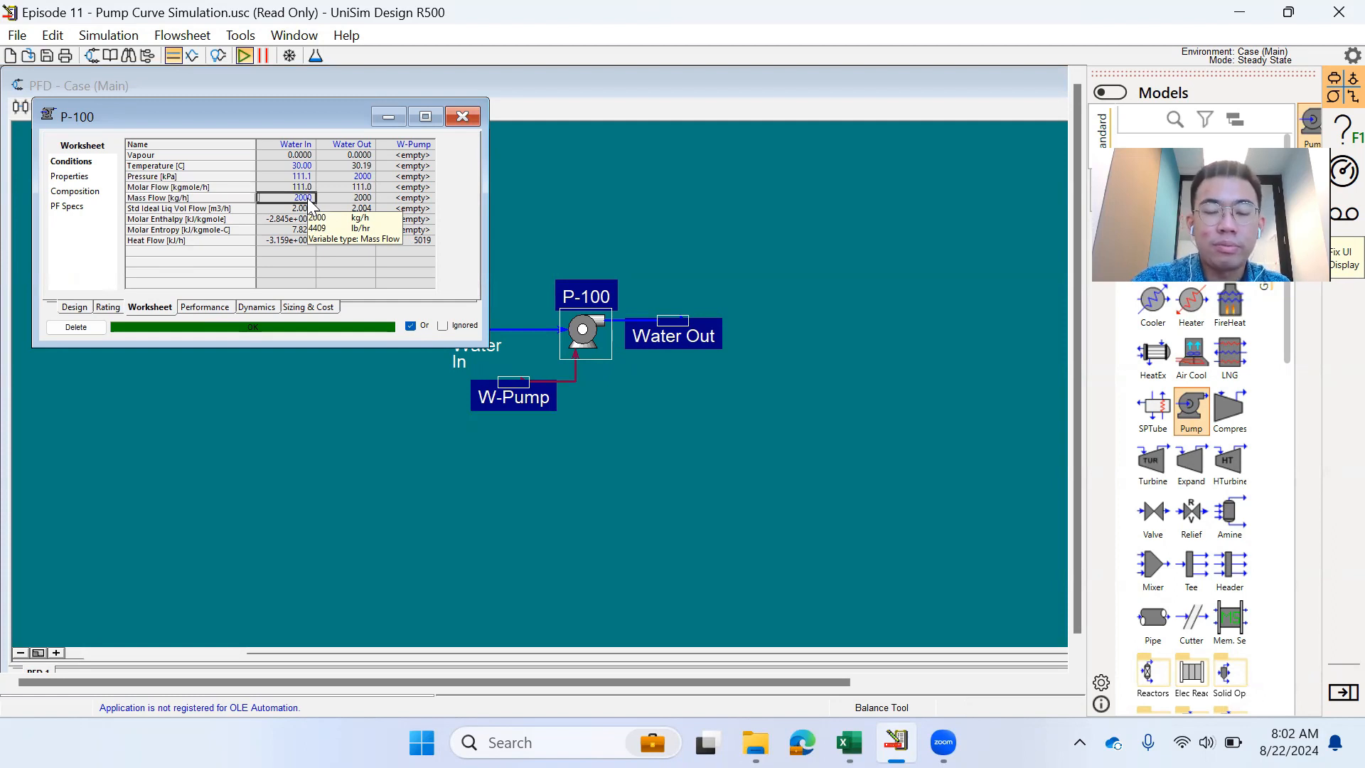
text(1000)
key(Return)
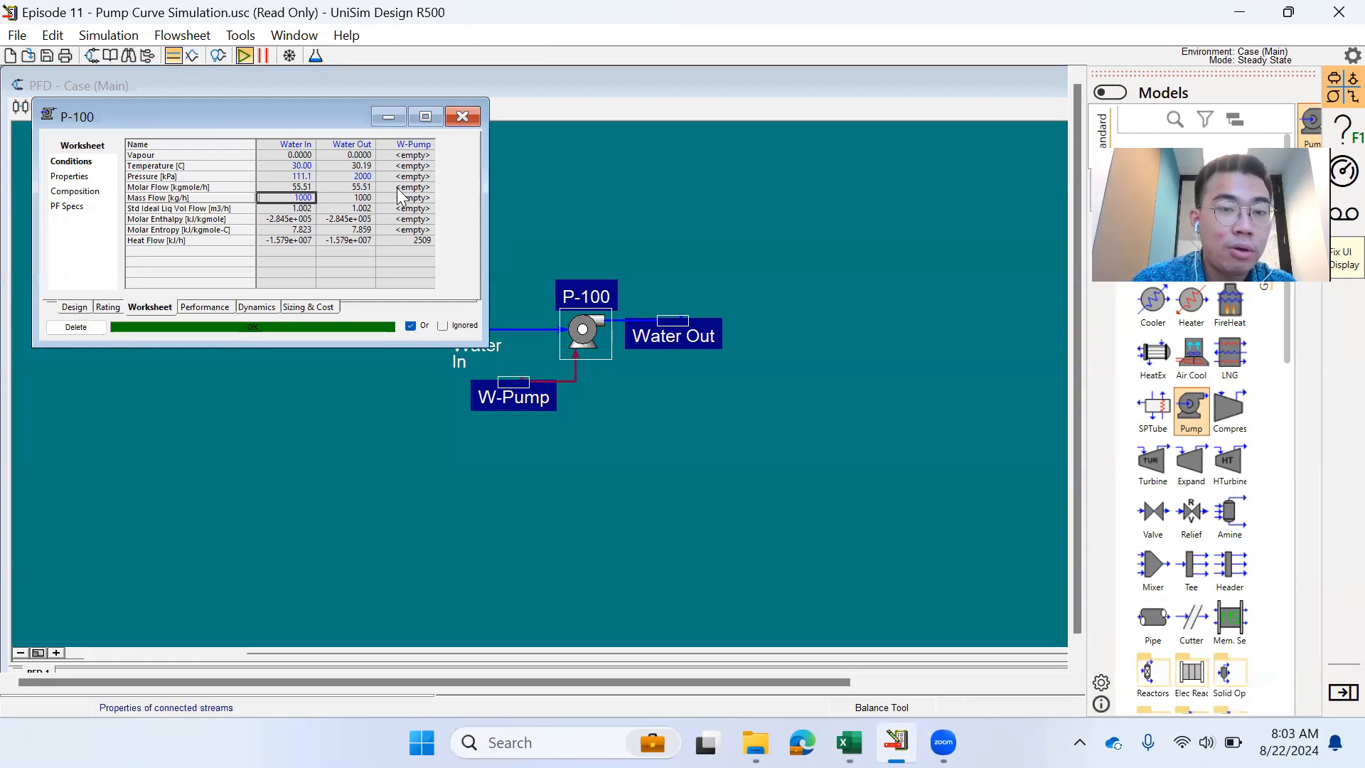
- Clear the Water Out pressure and P-100's 75% adiabatic efficiency specifications
click(354, 176)
key(Delete)
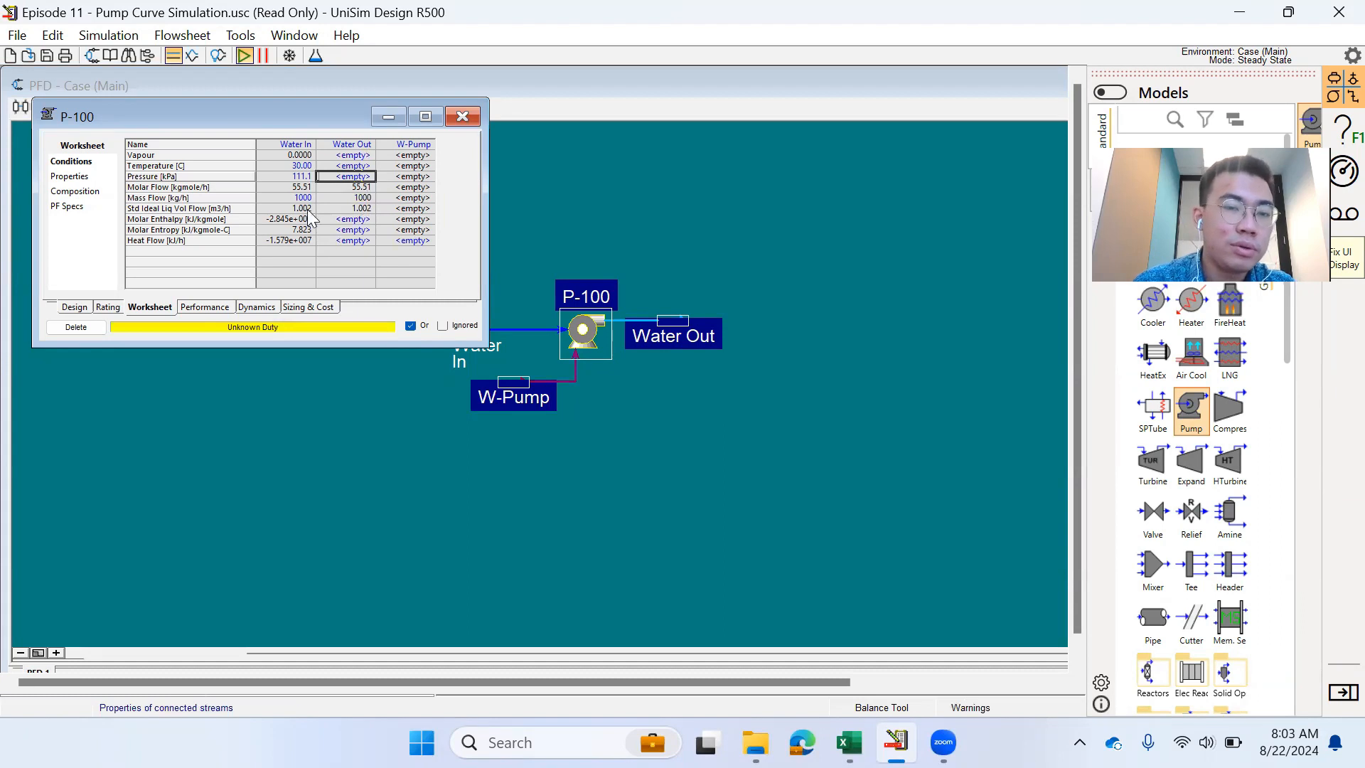
click(74, 307)
click(346, 267)
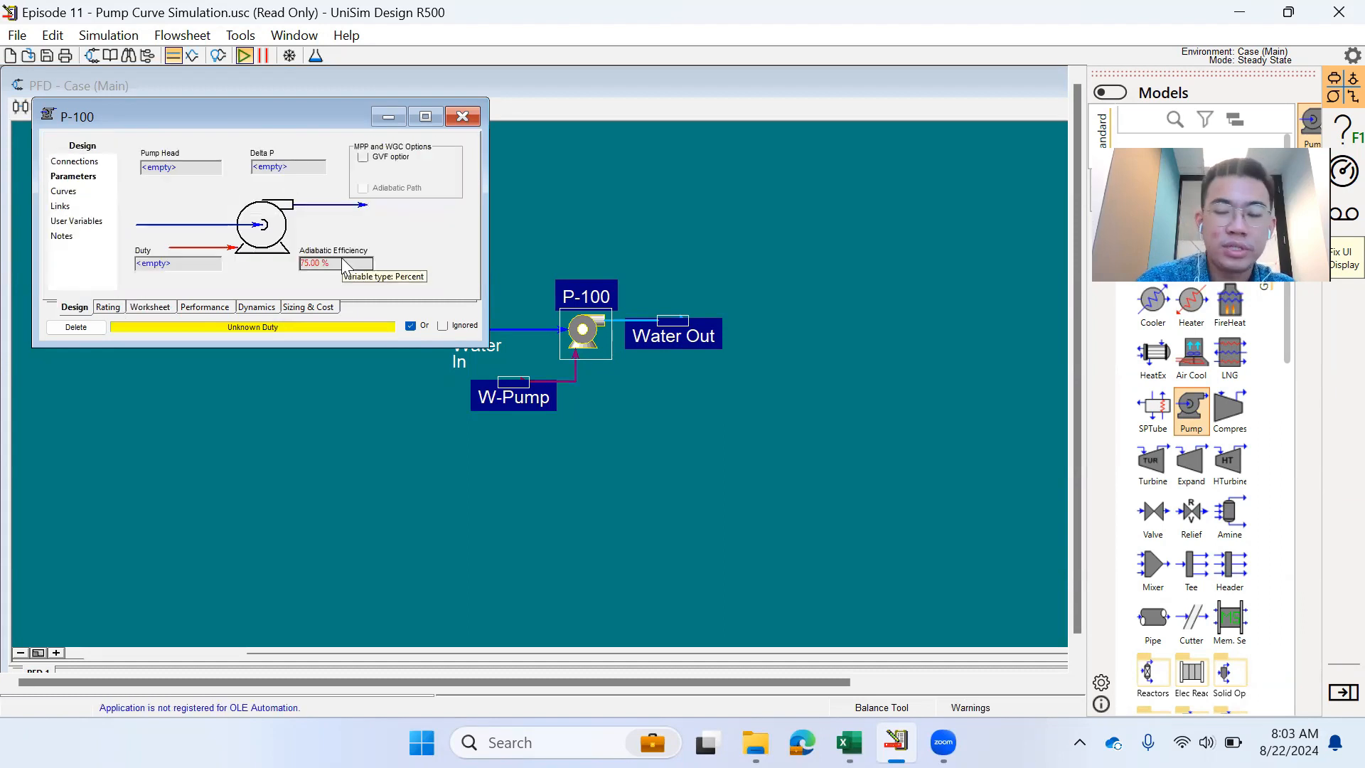
key(Delete)
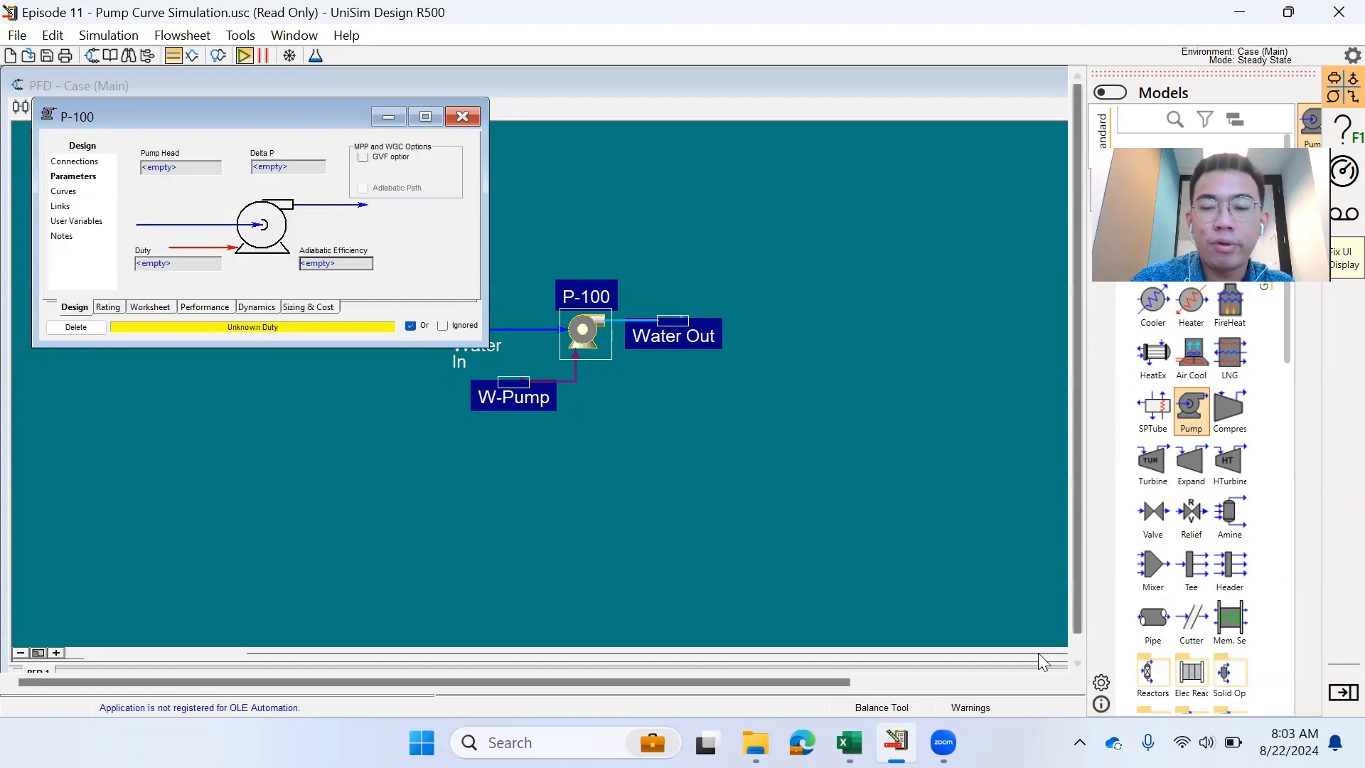
- Review the 1800 rpm flow, head and efficiency columns in the Excel workbook
click(850, 742)
click(862, 464)
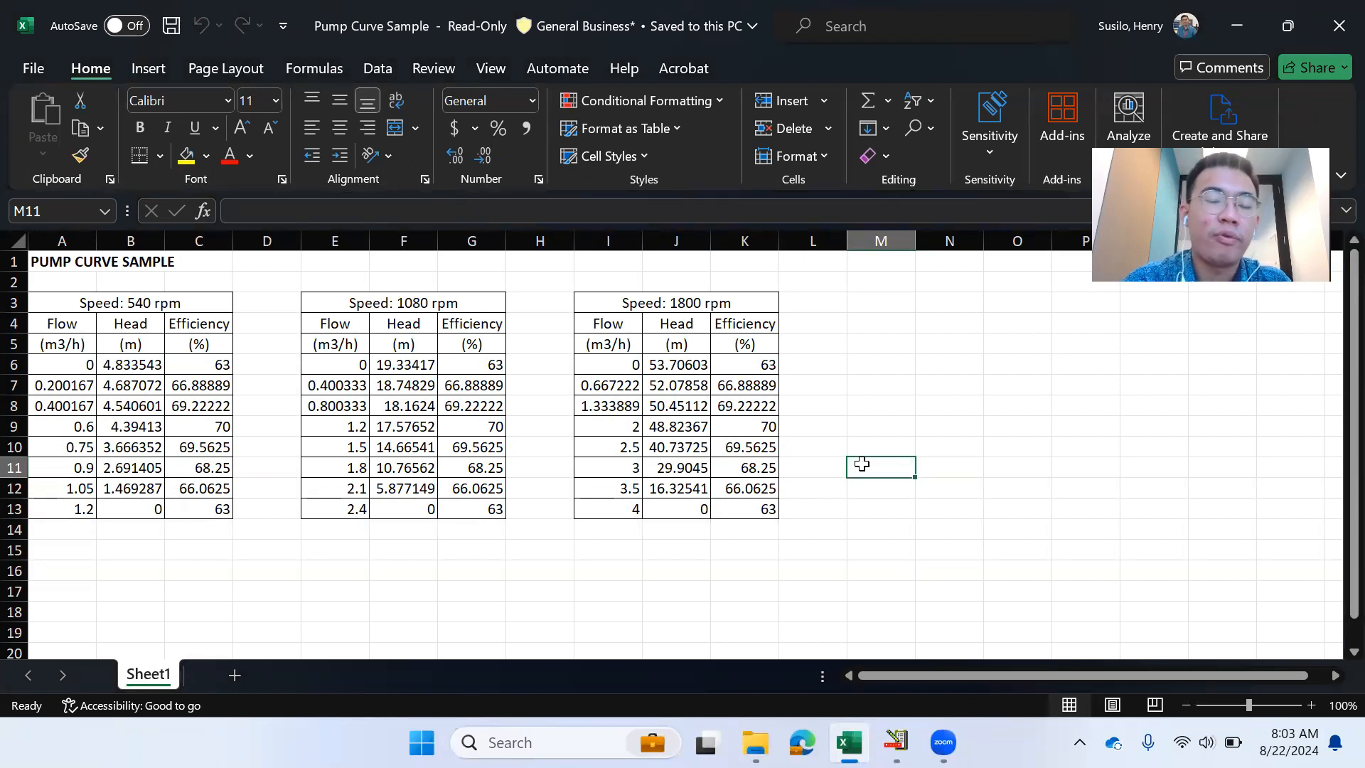
drag(608, 370, 620, 501)
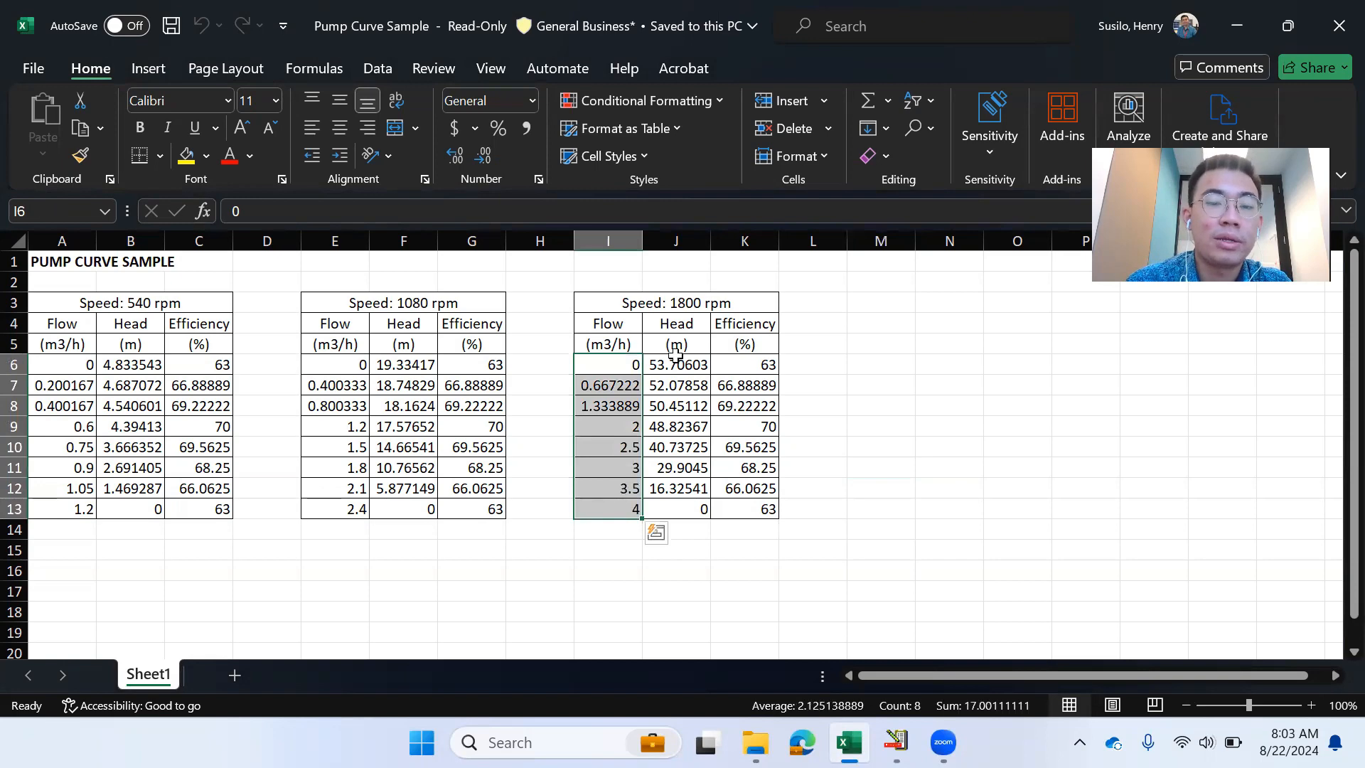
drag(677, 364, 675, 509)
drag(746, 364, 745, 533)
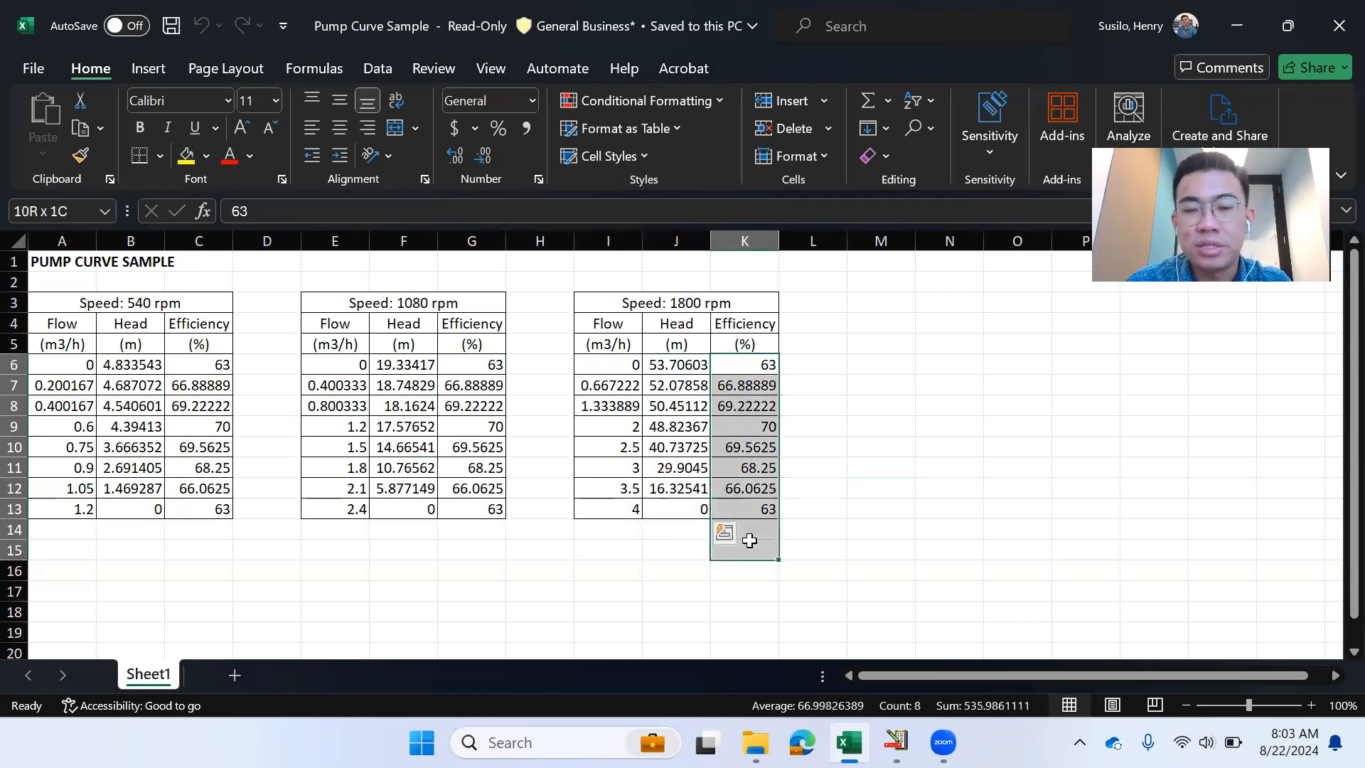
click(847, 349)
click(896, 742)
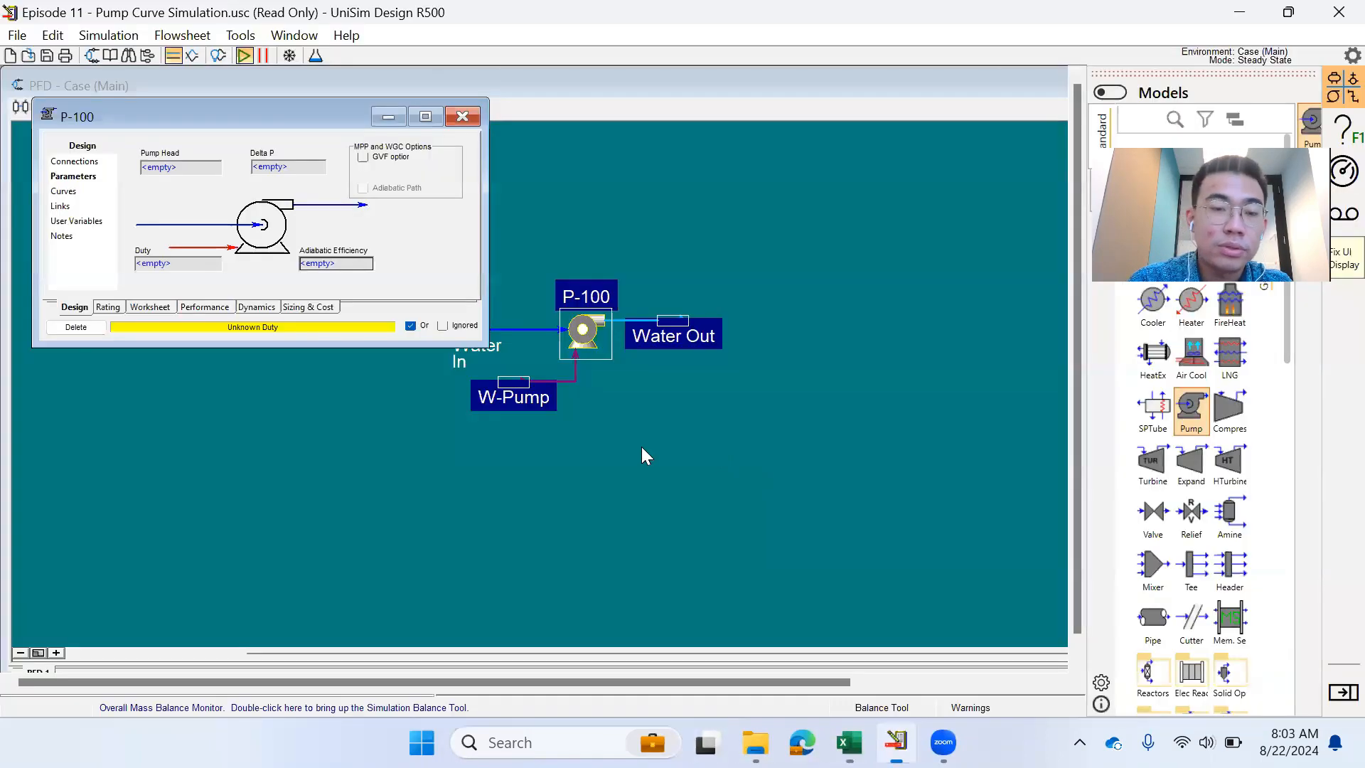
- Add an empty characteristic curve, PumpCurve-1, on P-100's Rating Curves page
click(110, 307)
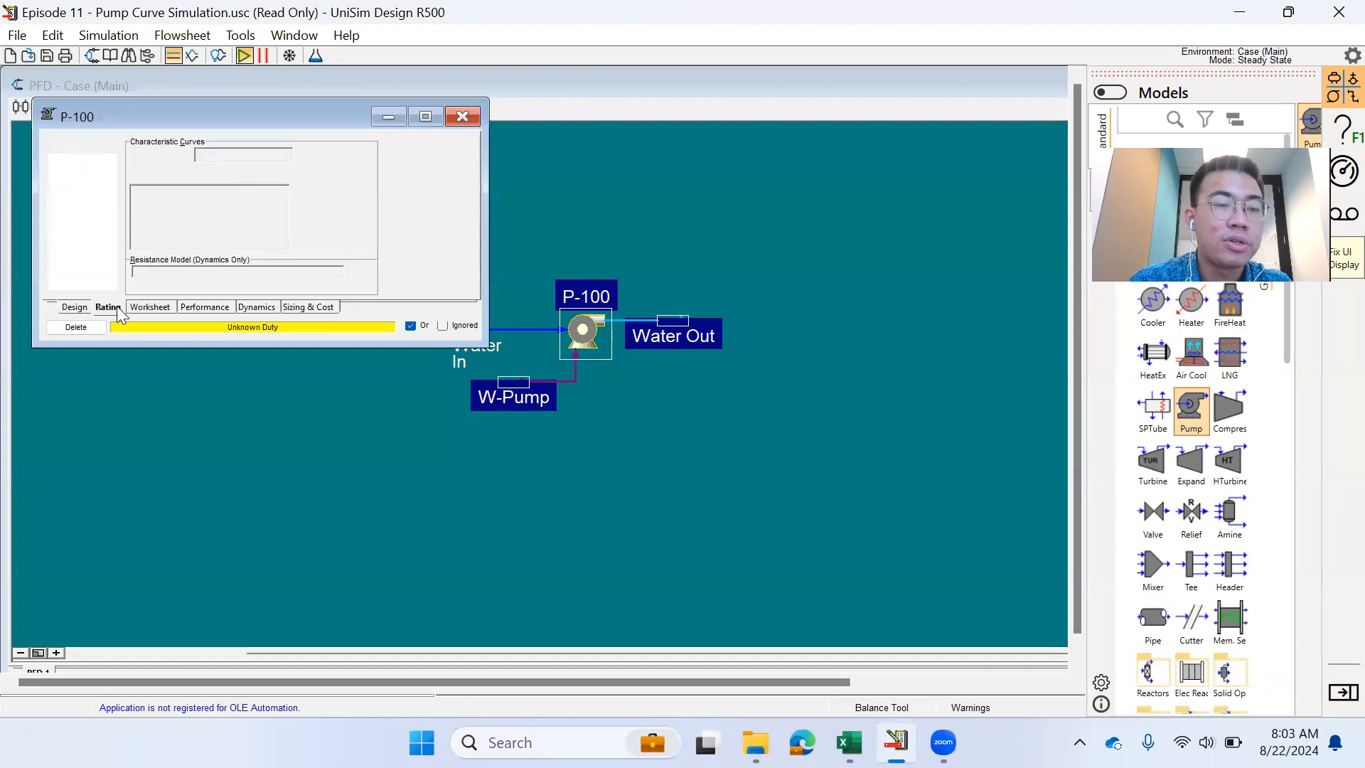
drag(222, 125, 291, 220)
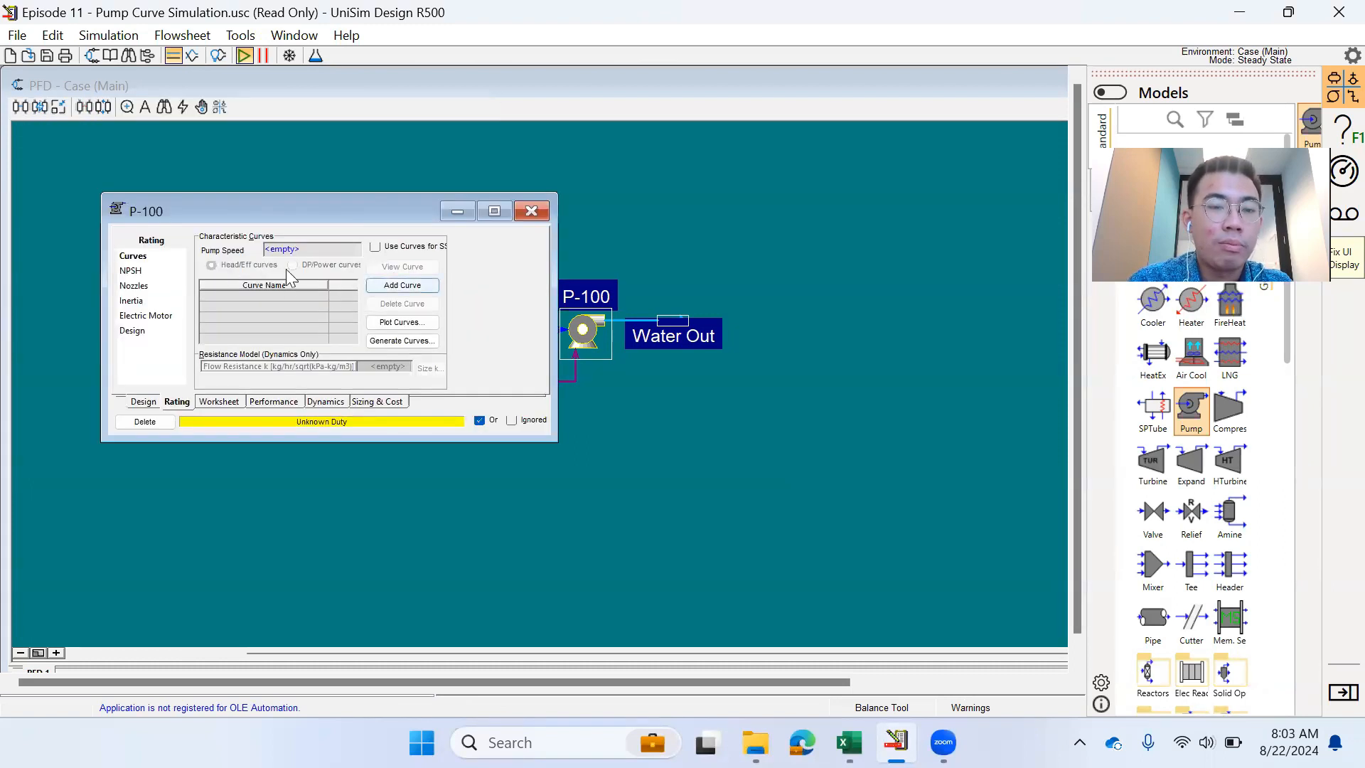
click(401, 285)
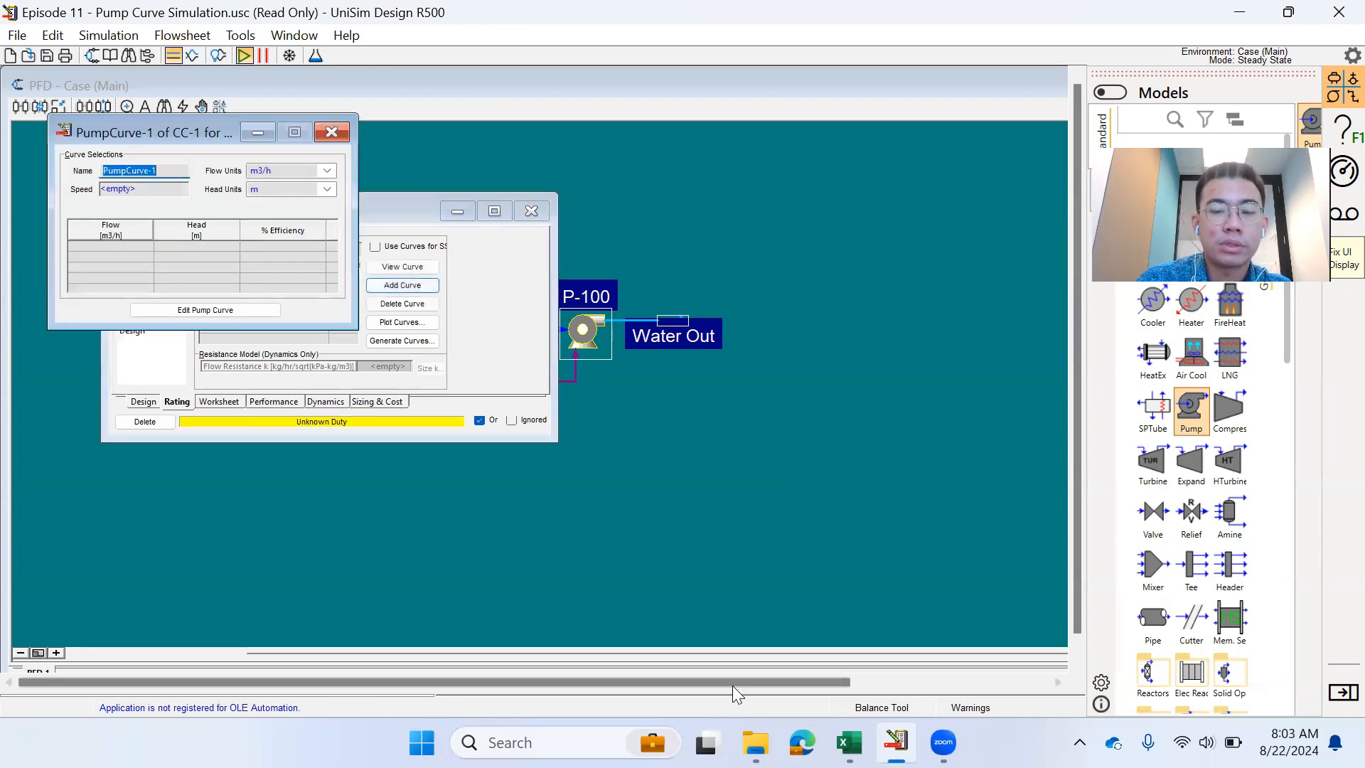
click(850, 742)
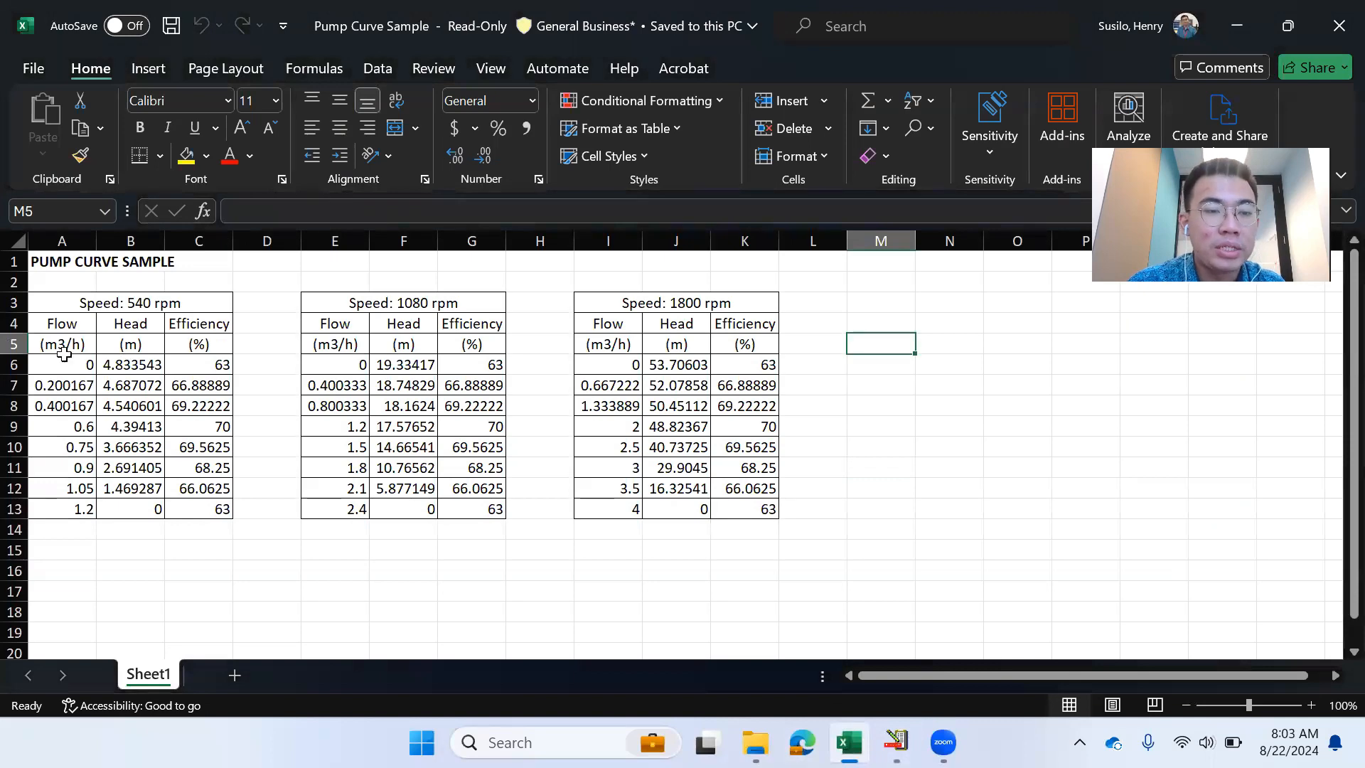
- Copy the 540 rpm flow, head and efficiency values A6:C13 for pasting into PumpCurve-1
drag(64, 363, 231, 517)
key(ctrl+c)
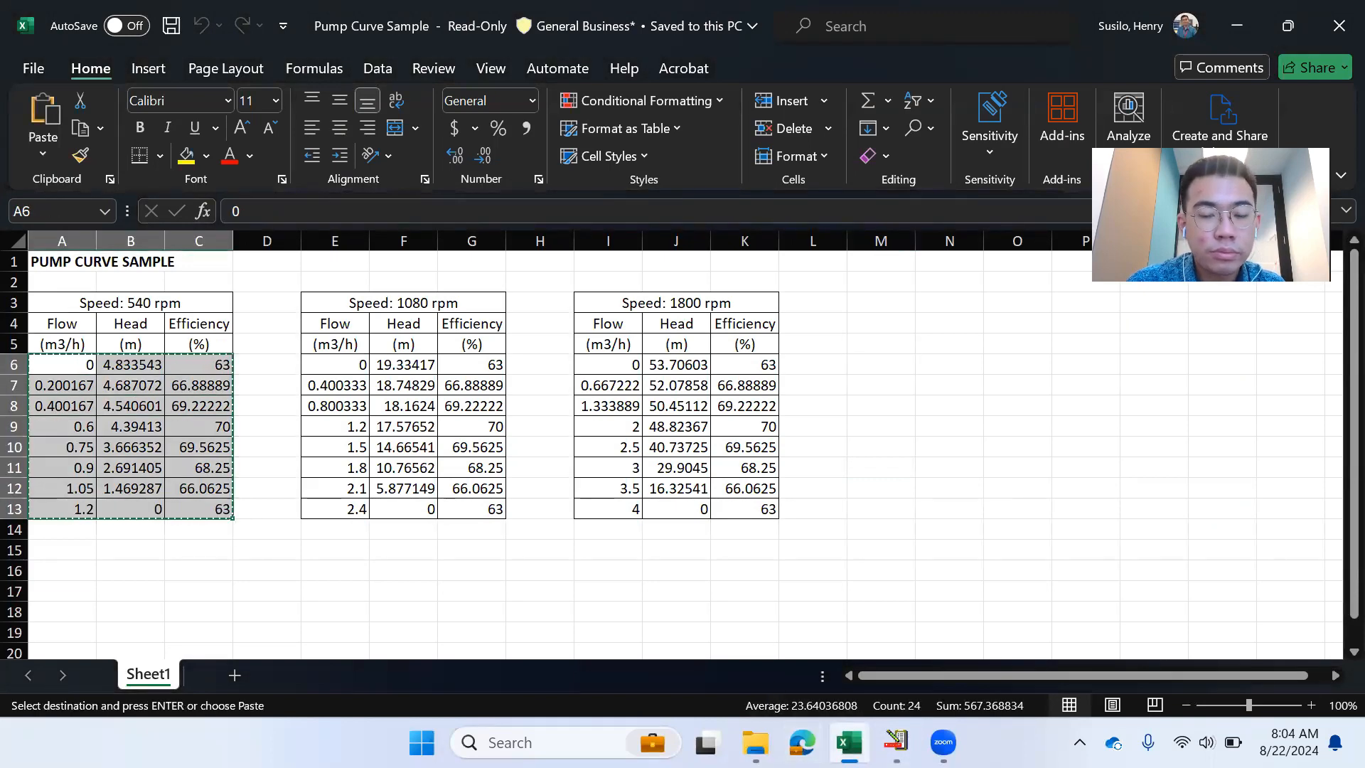
click(896, 742)
click(152, 191)
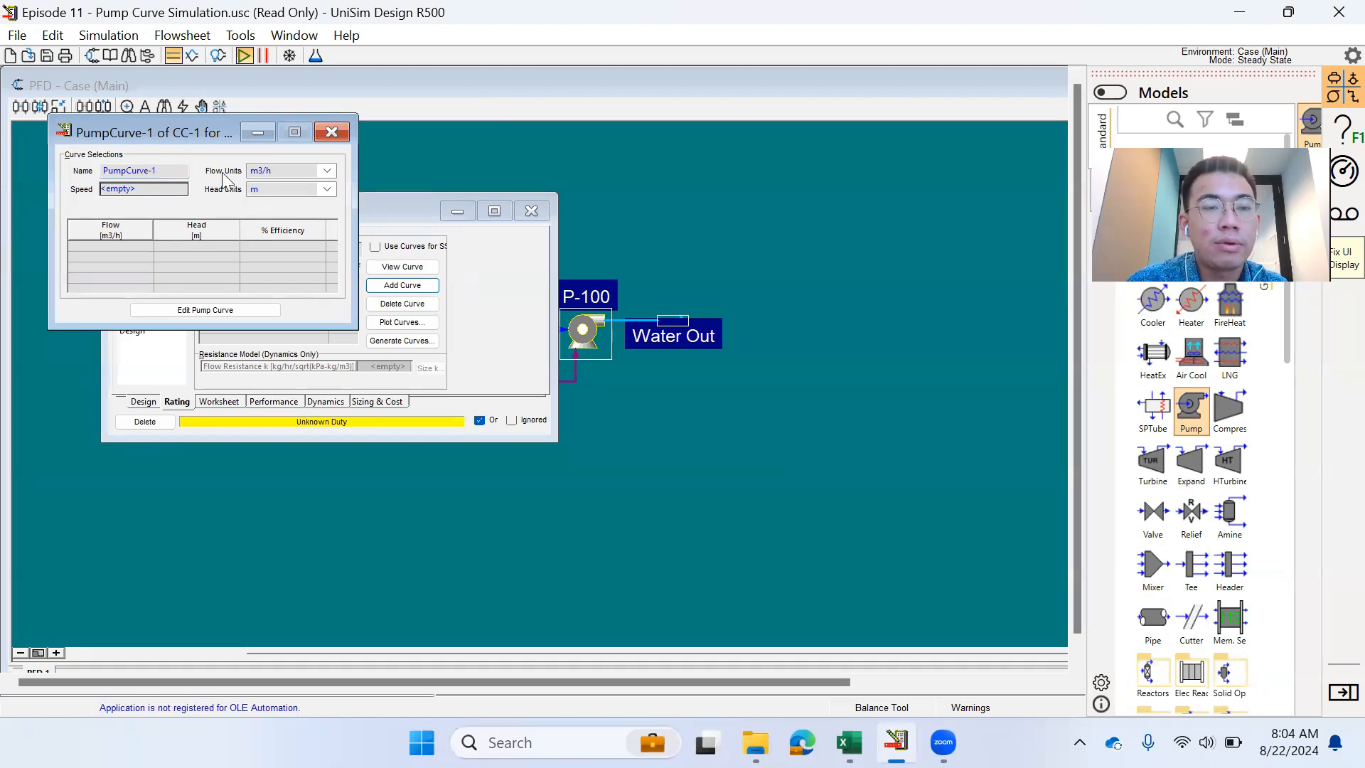
- Paste the 540 rpm data into the curve editor and submit it
click(204, 310)
key(ctrl+v)
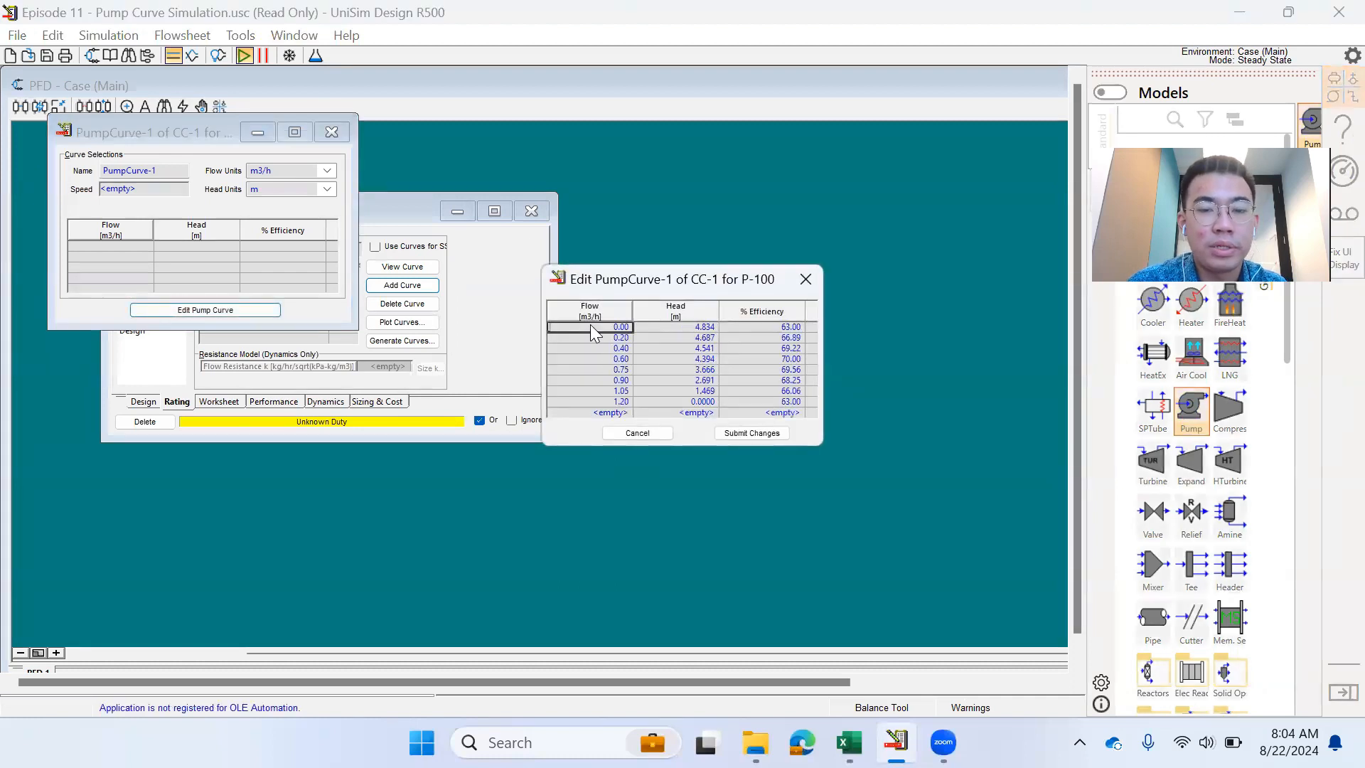
click(753, 435)
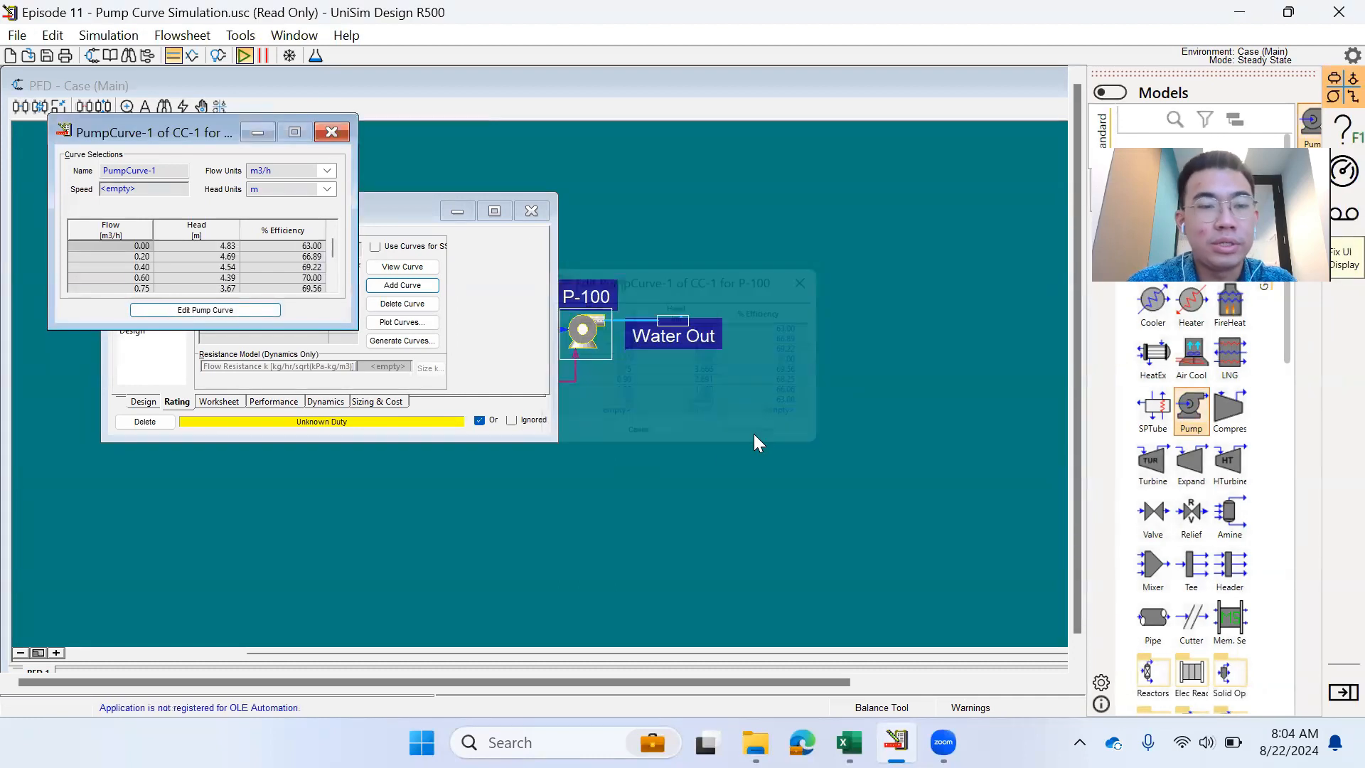
- Rename the curve to Curve Speed 540 rpm and set its speed to 540 rpm
click(146, 172)
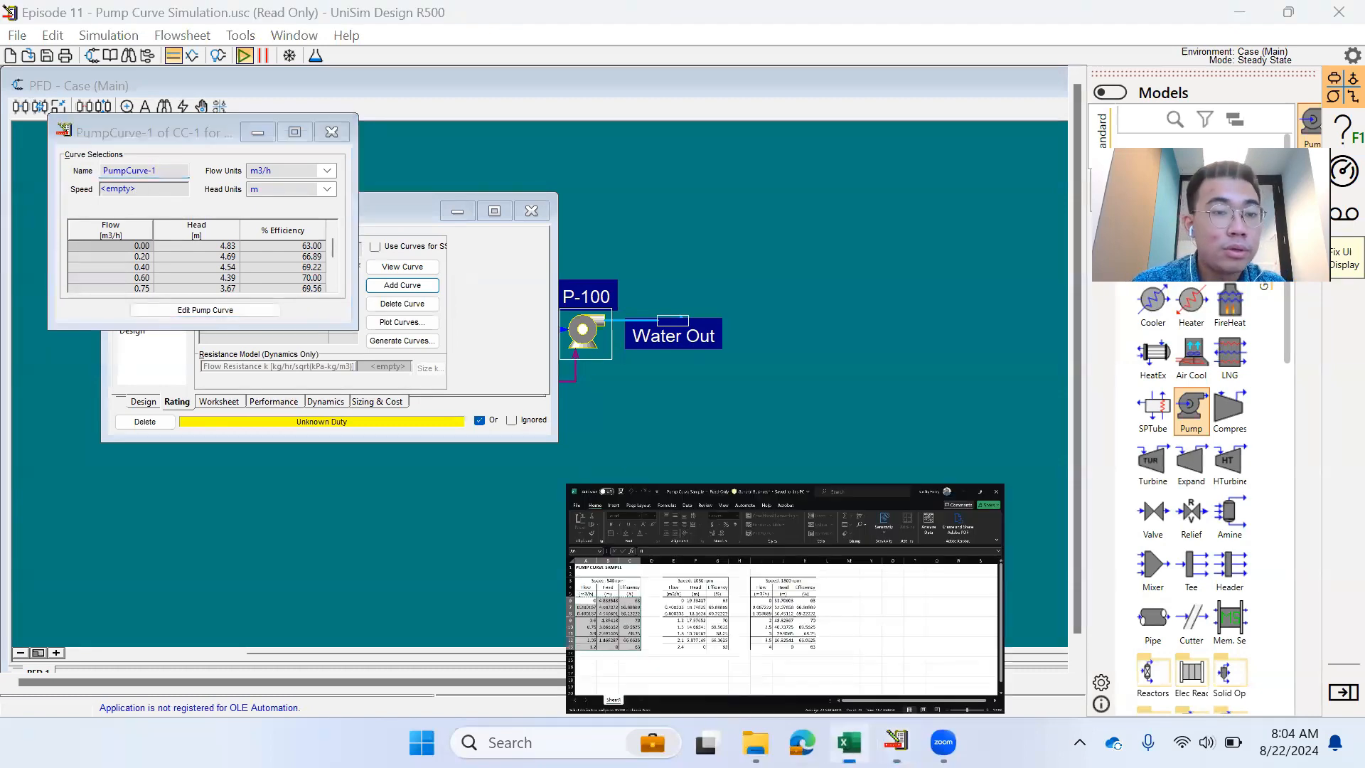
click(850, 742)
key(alt+Tab)
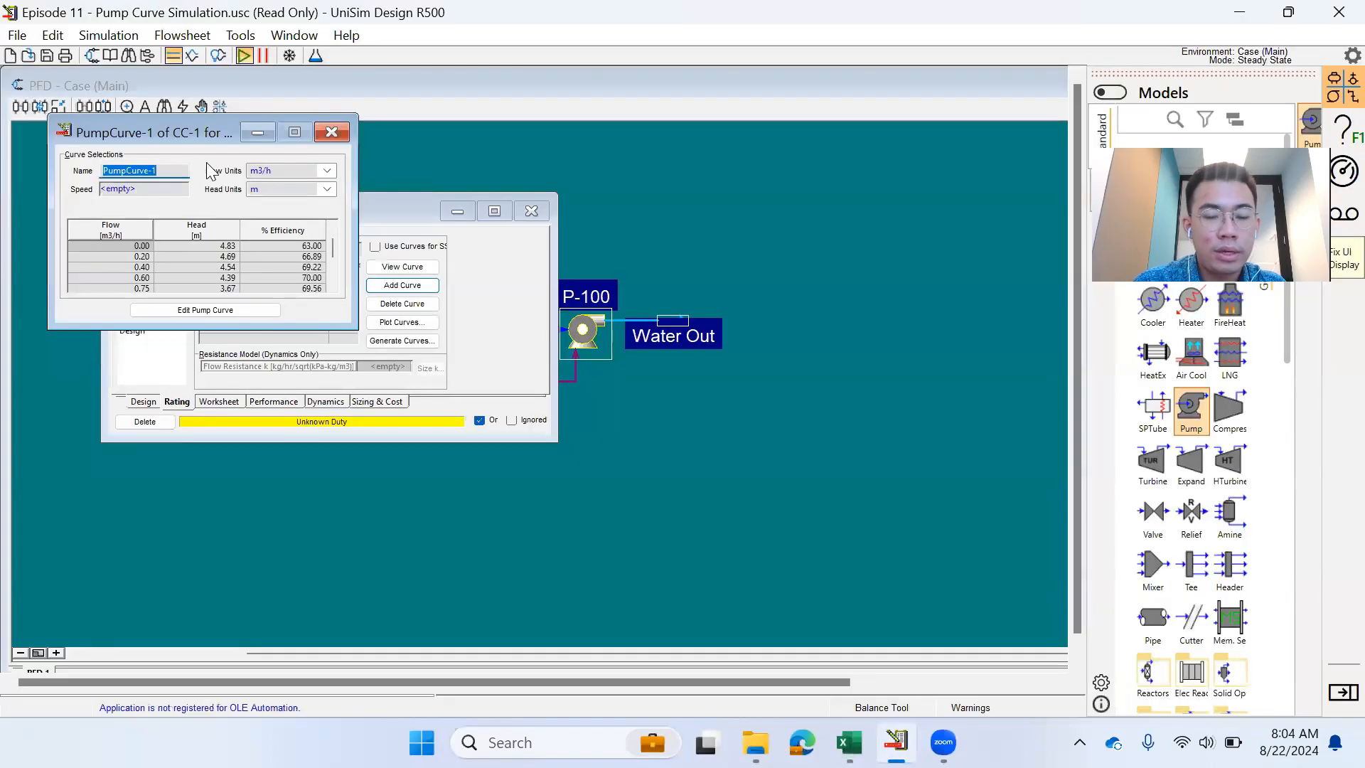
text(Curve Speed 540 rpm)
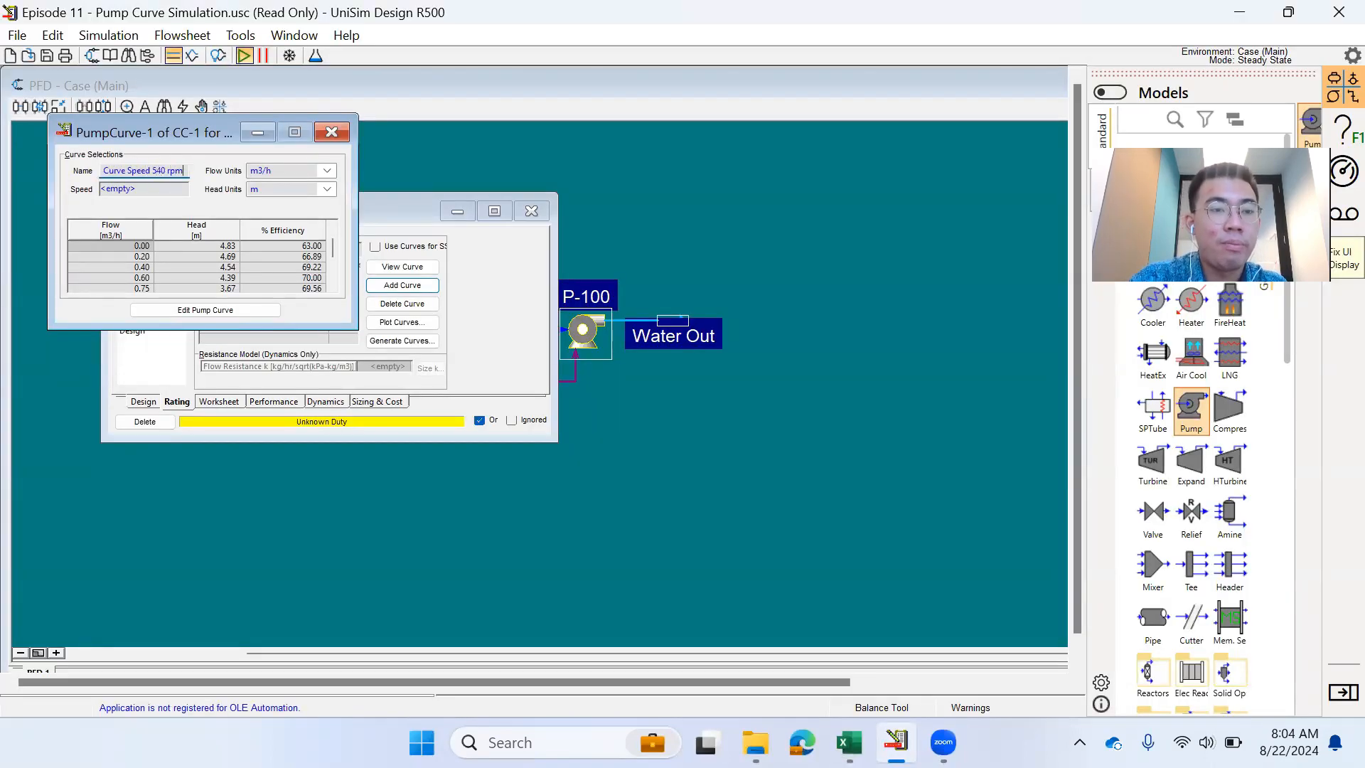
key(Return)
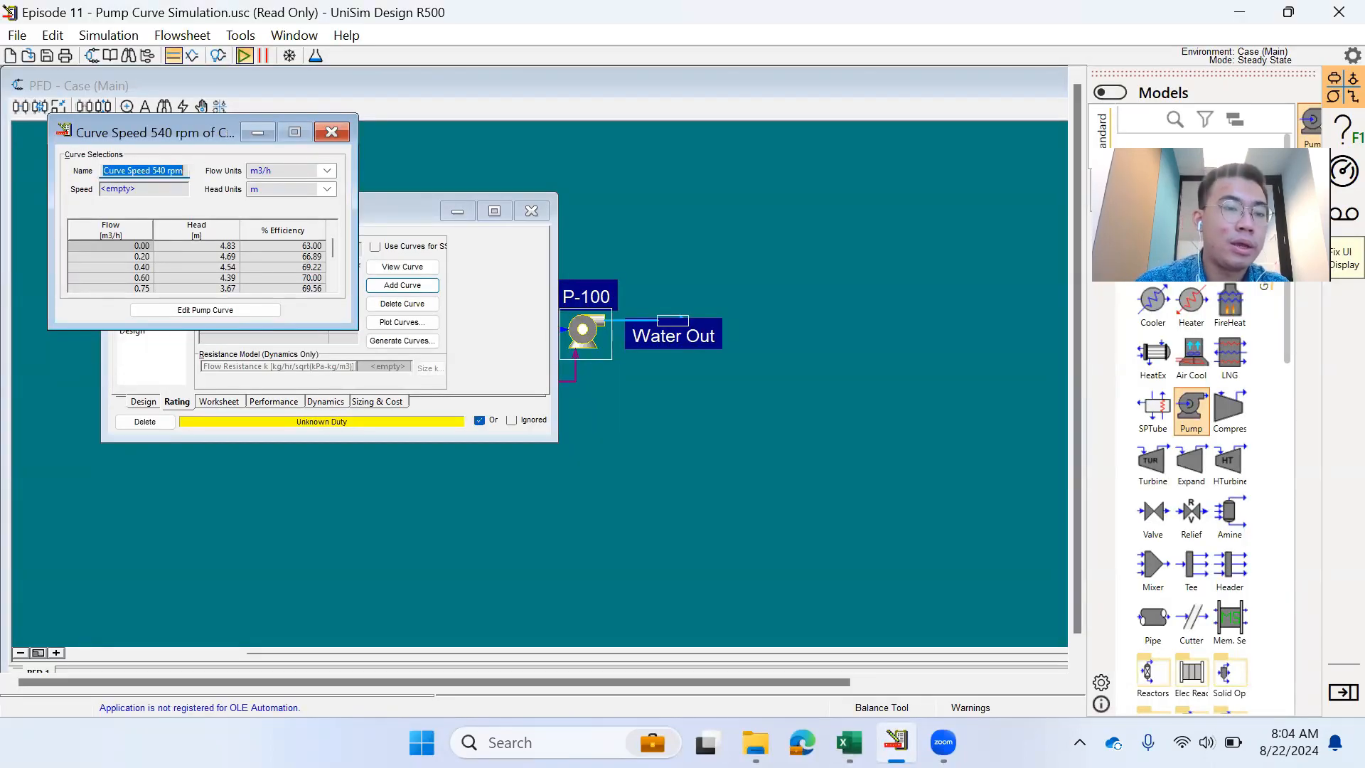
click(139, 191)
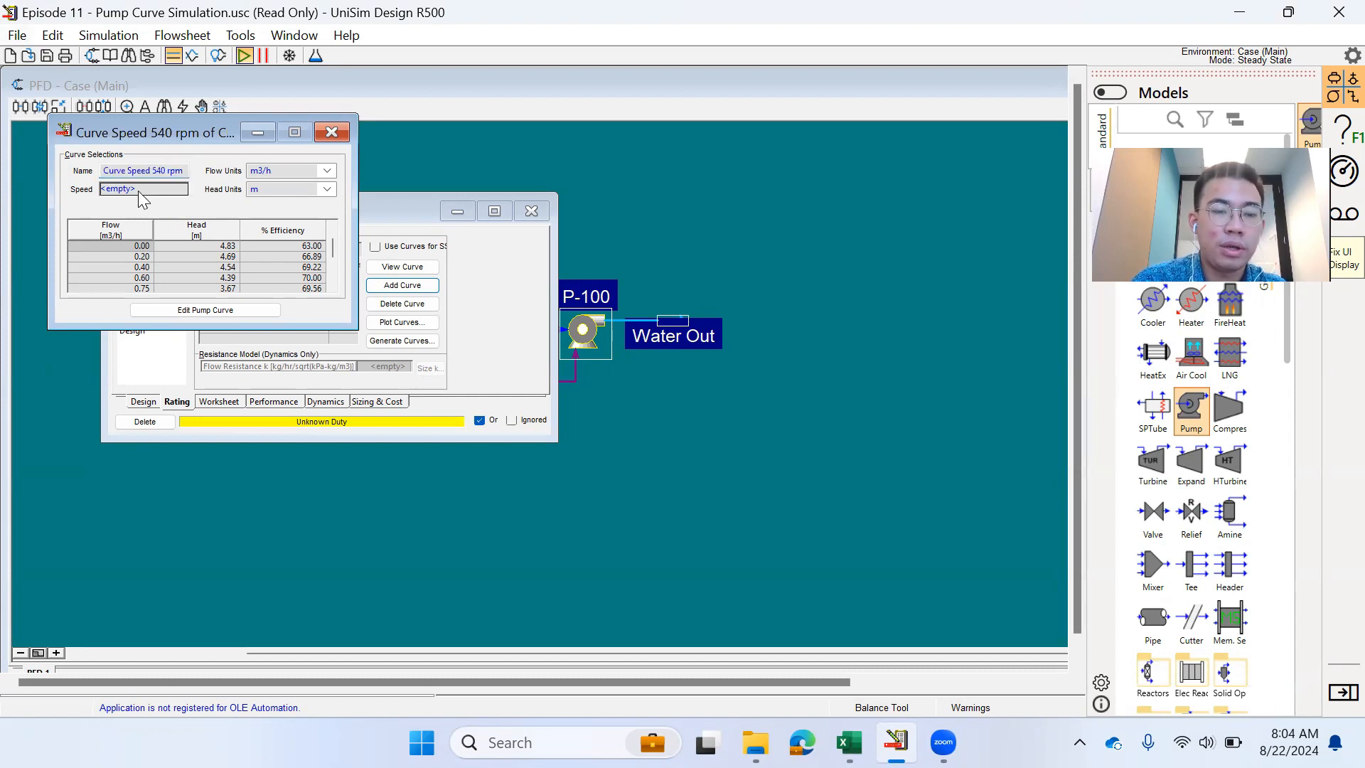
text(540)
key(Return)
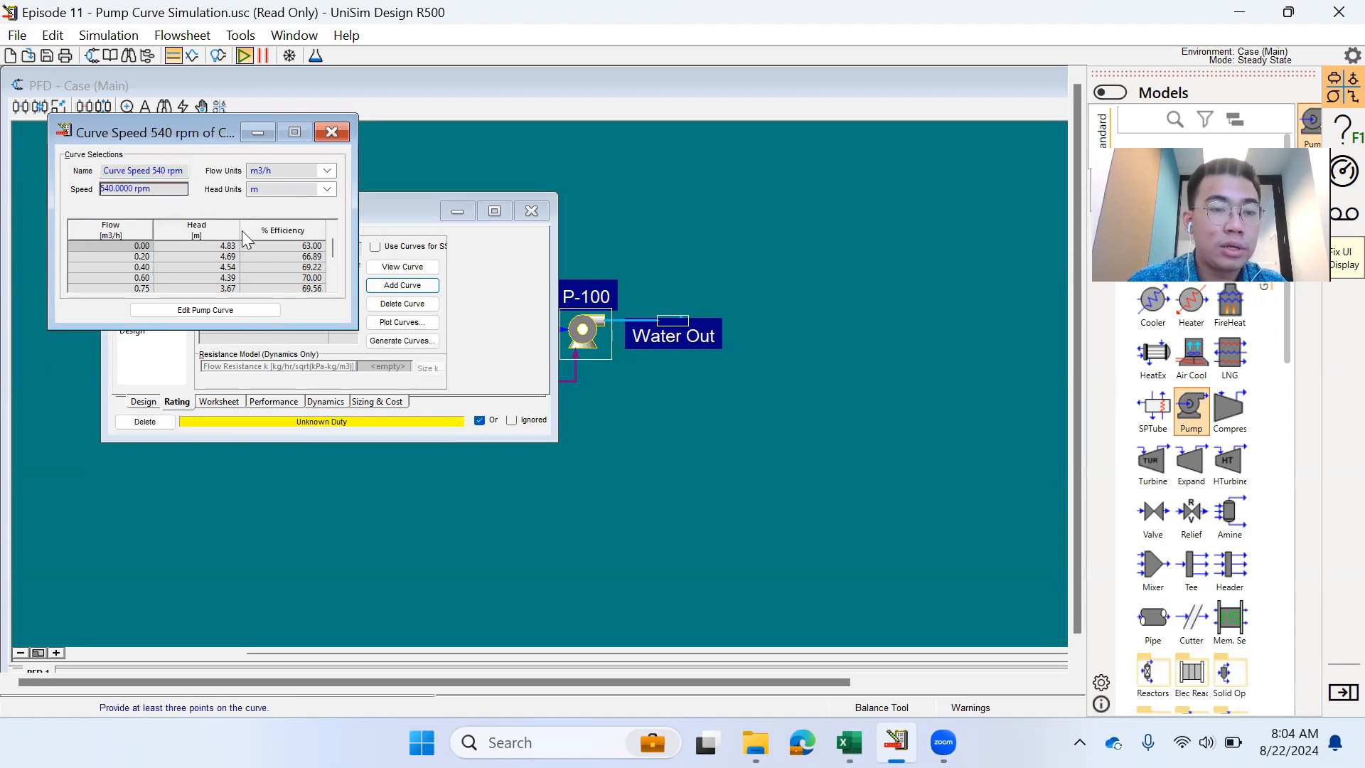
click(328, 132)
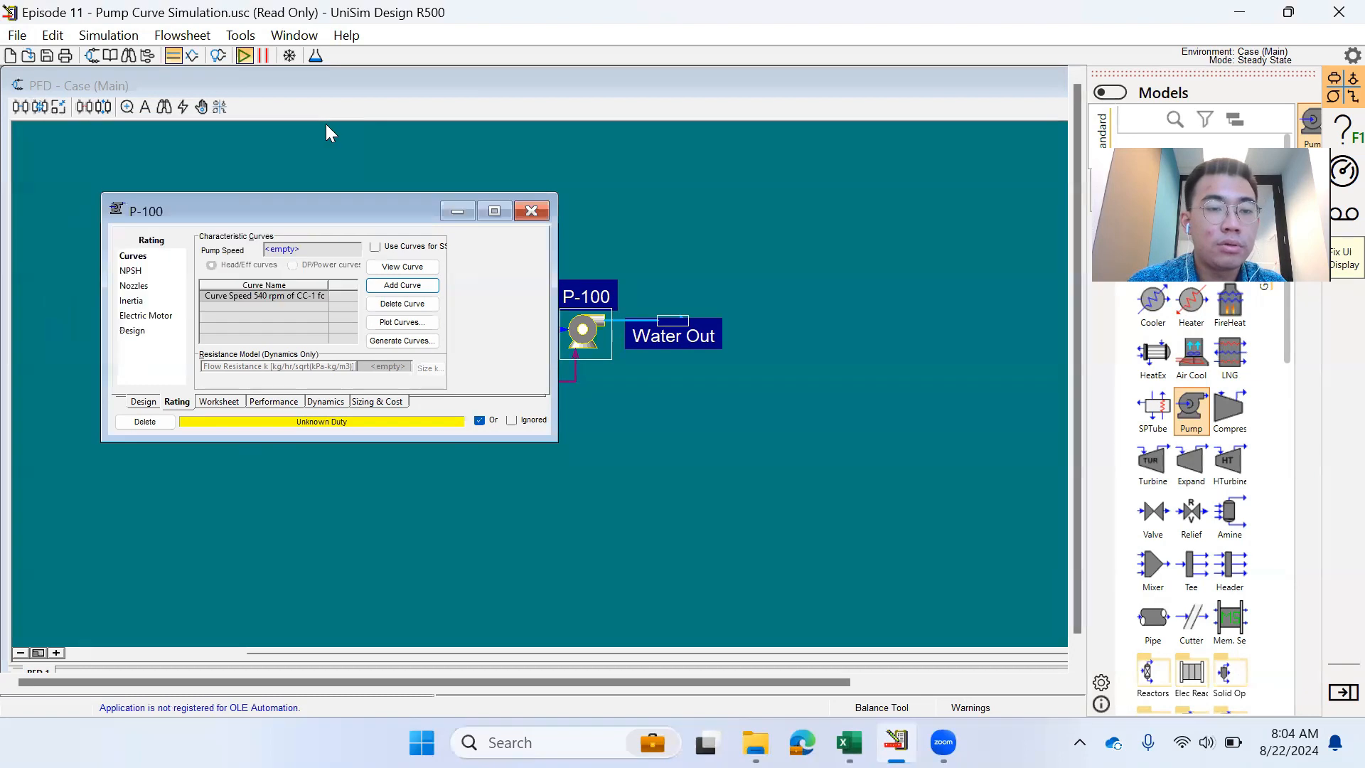
- Enable Use Curves for SS on P-100 and verify Water Out reaches 129.8 kPa
click(374, 246)
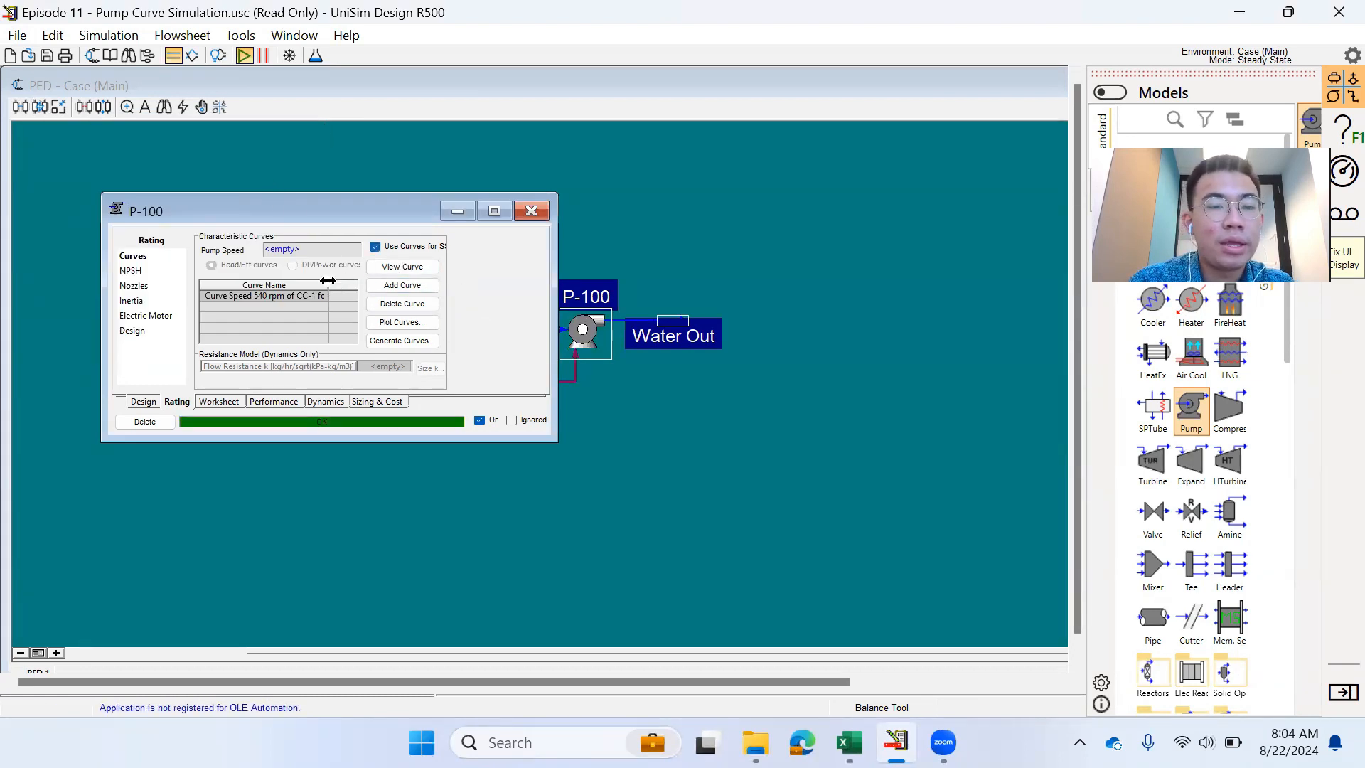
drag(327, 281, 351, 282)
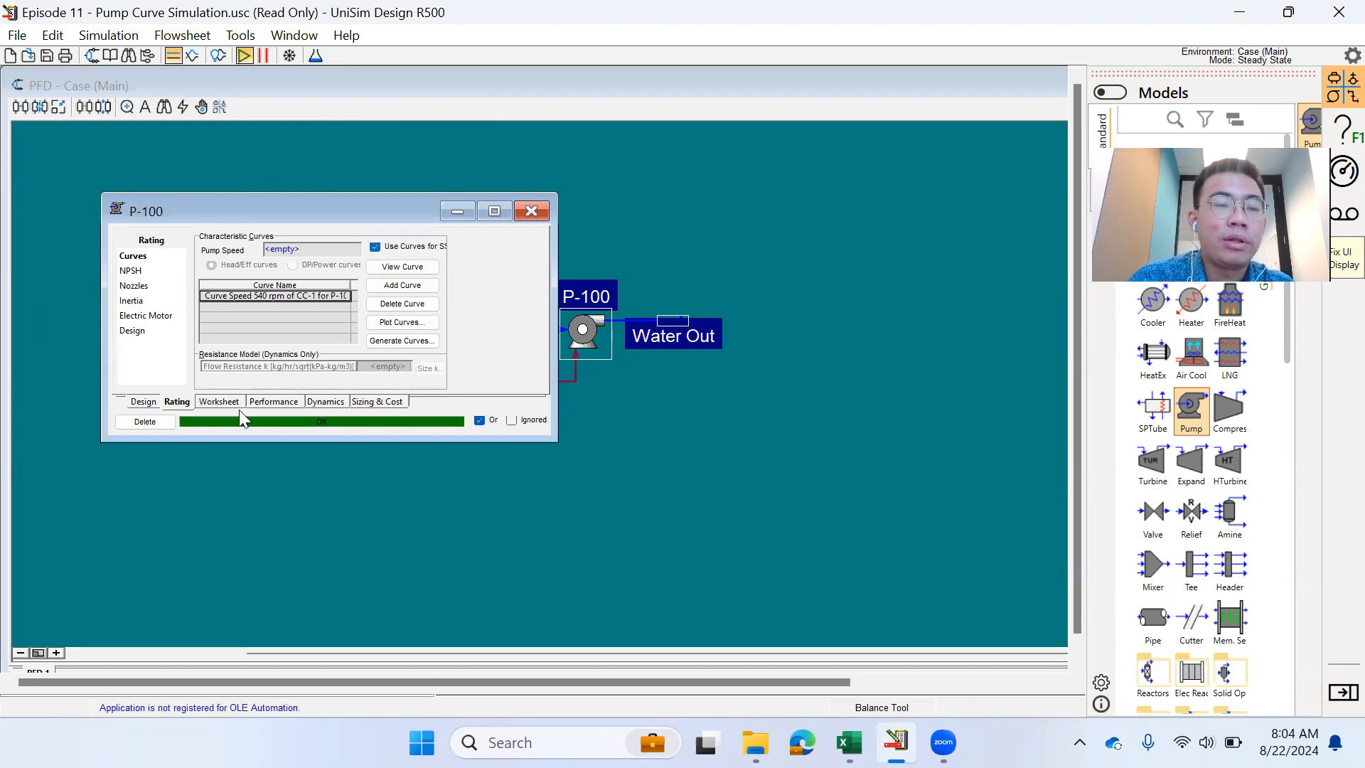
click(219, 402)
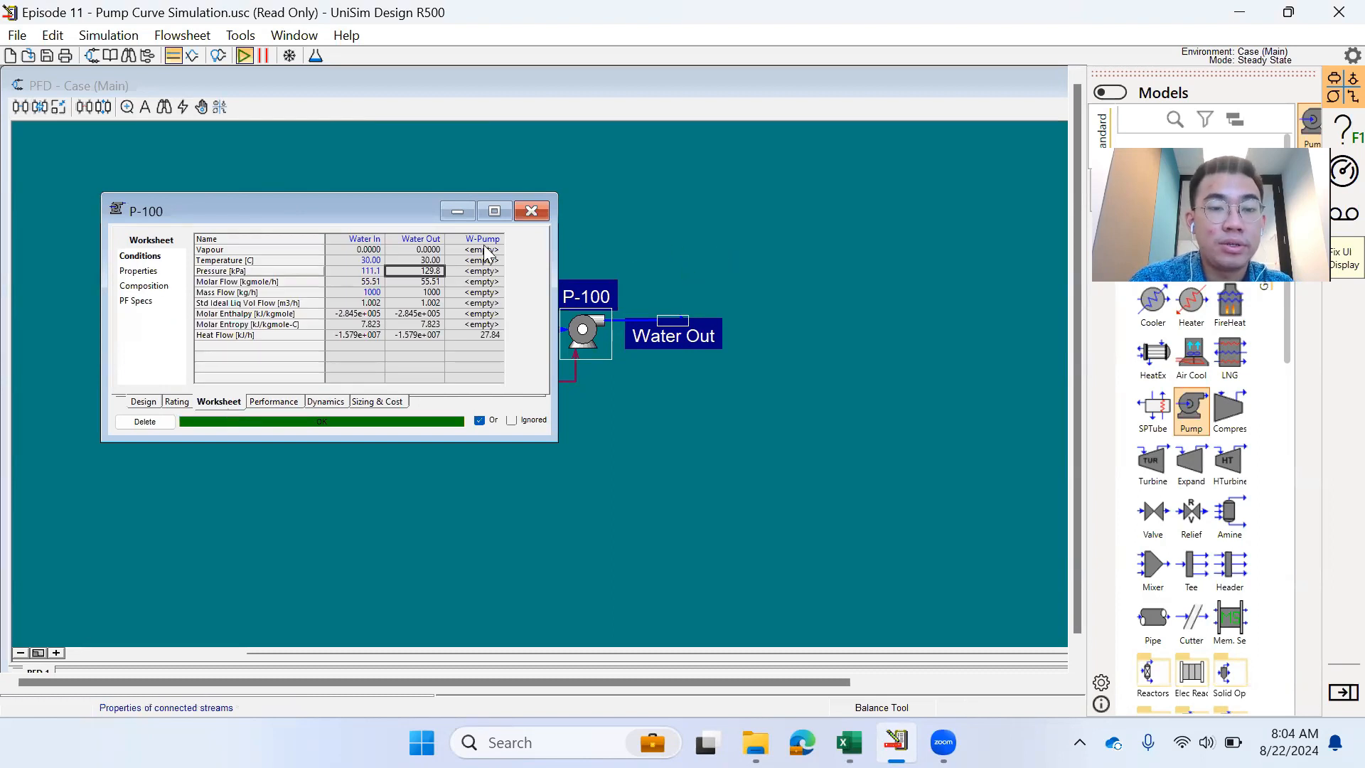
mouse_move(435, 282)
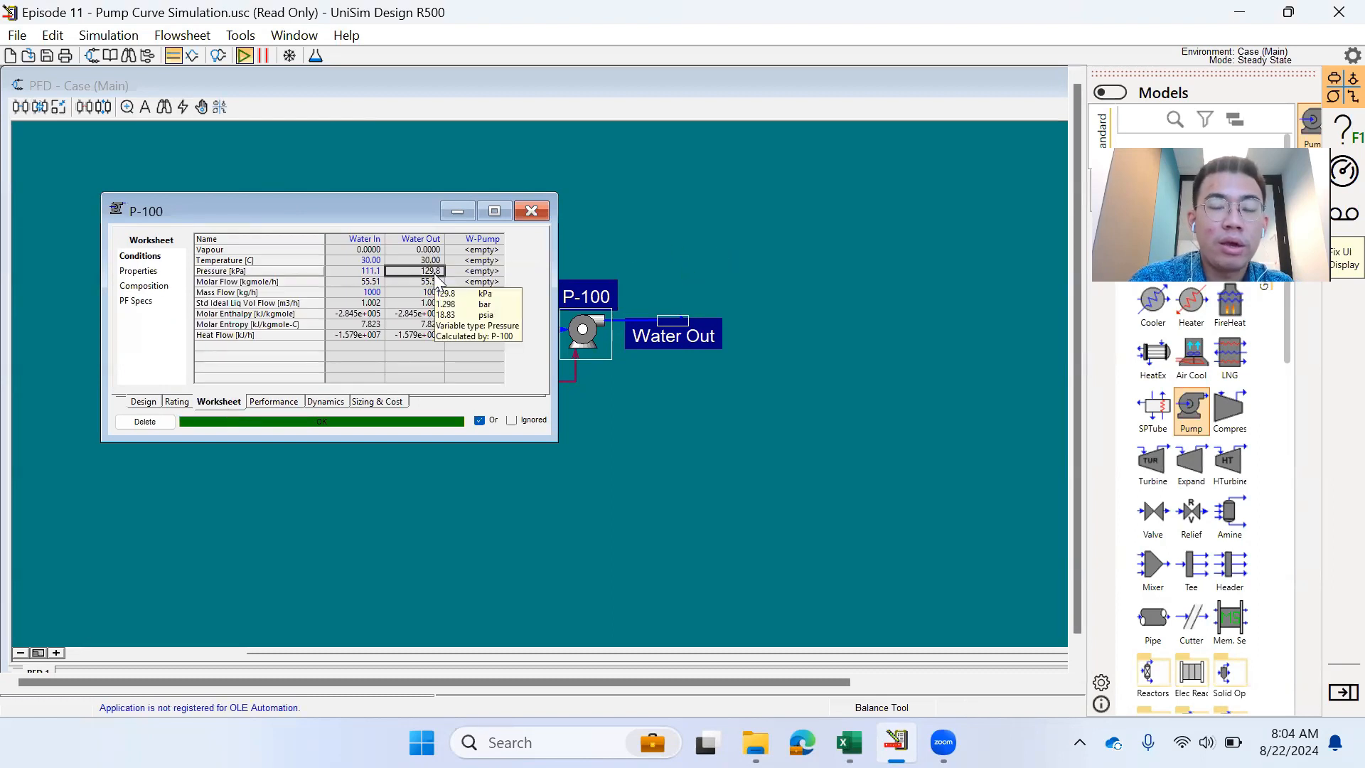
click(184, 403)
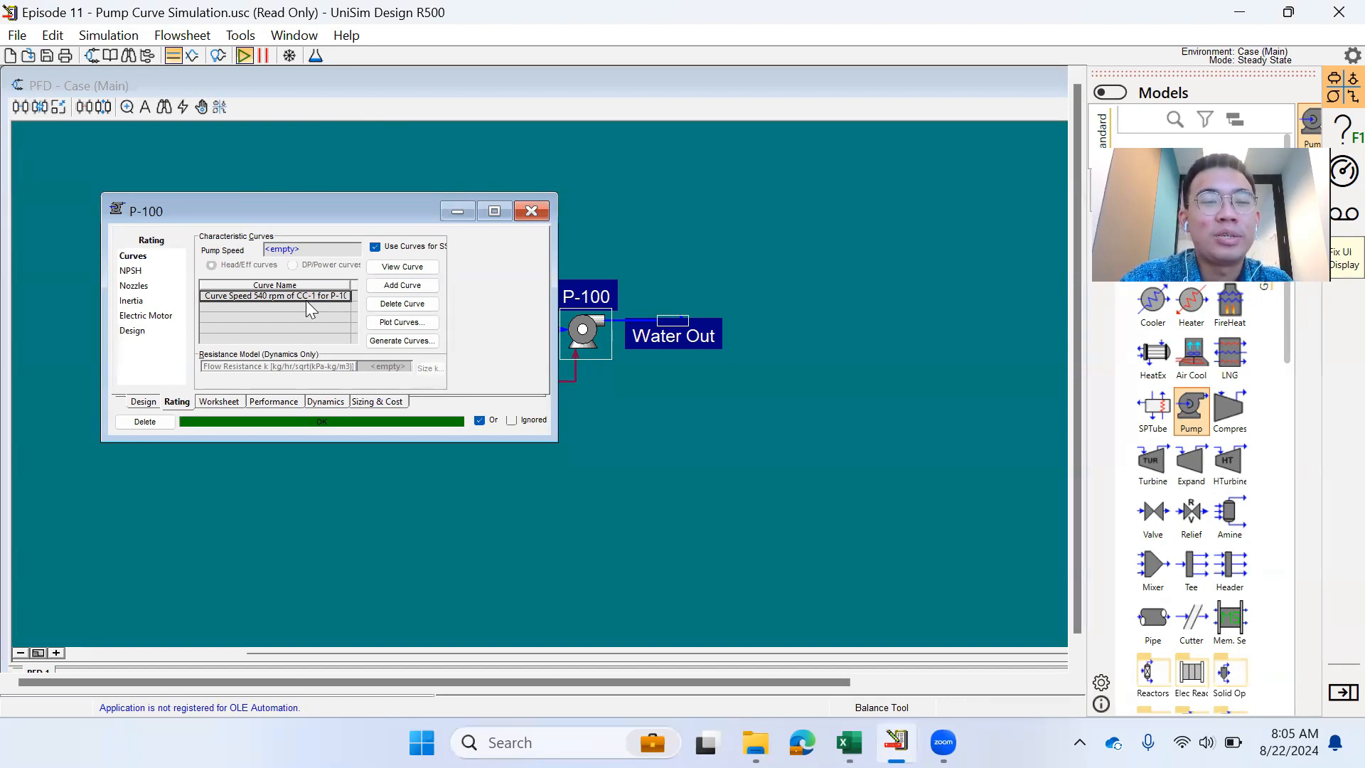
- Add a second curve to P-100 and copy the 1080 rpm data from Excel
click(423, 285)
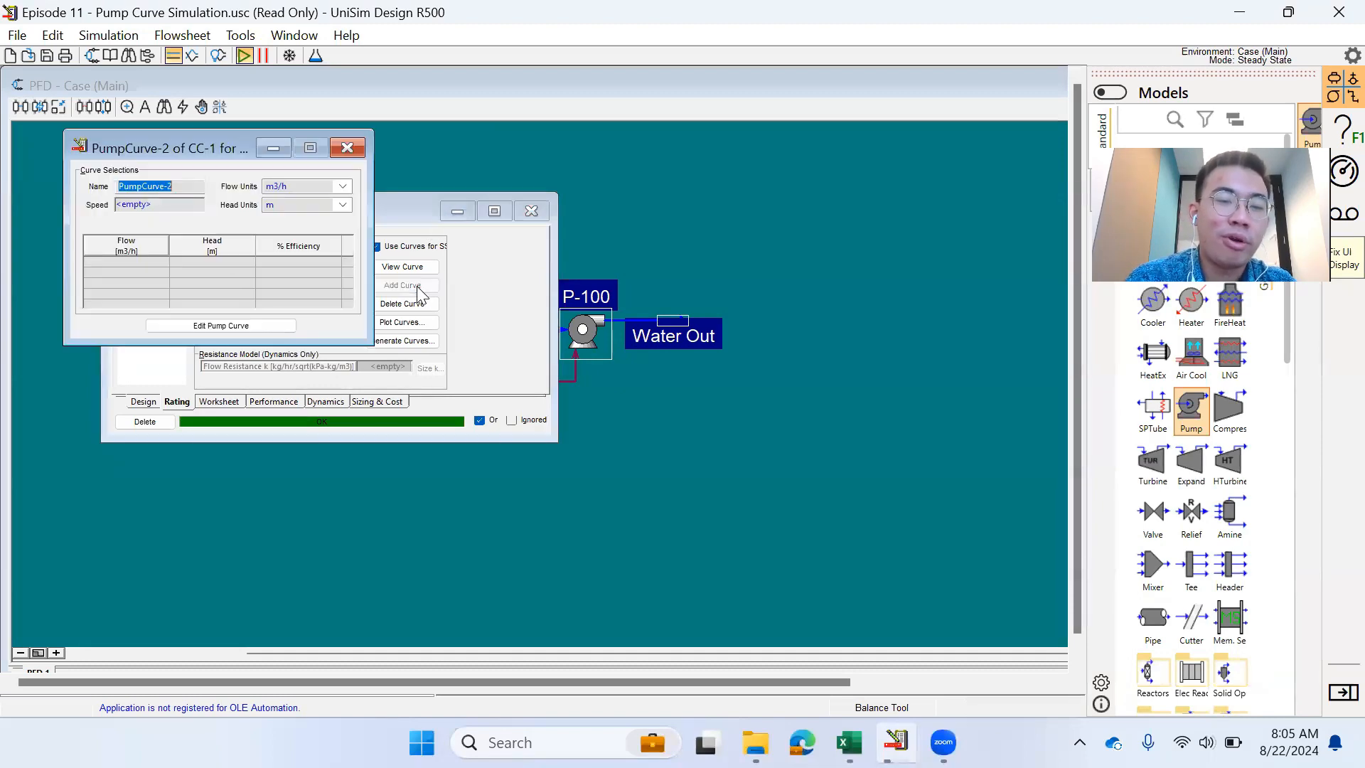
click(849, 742)
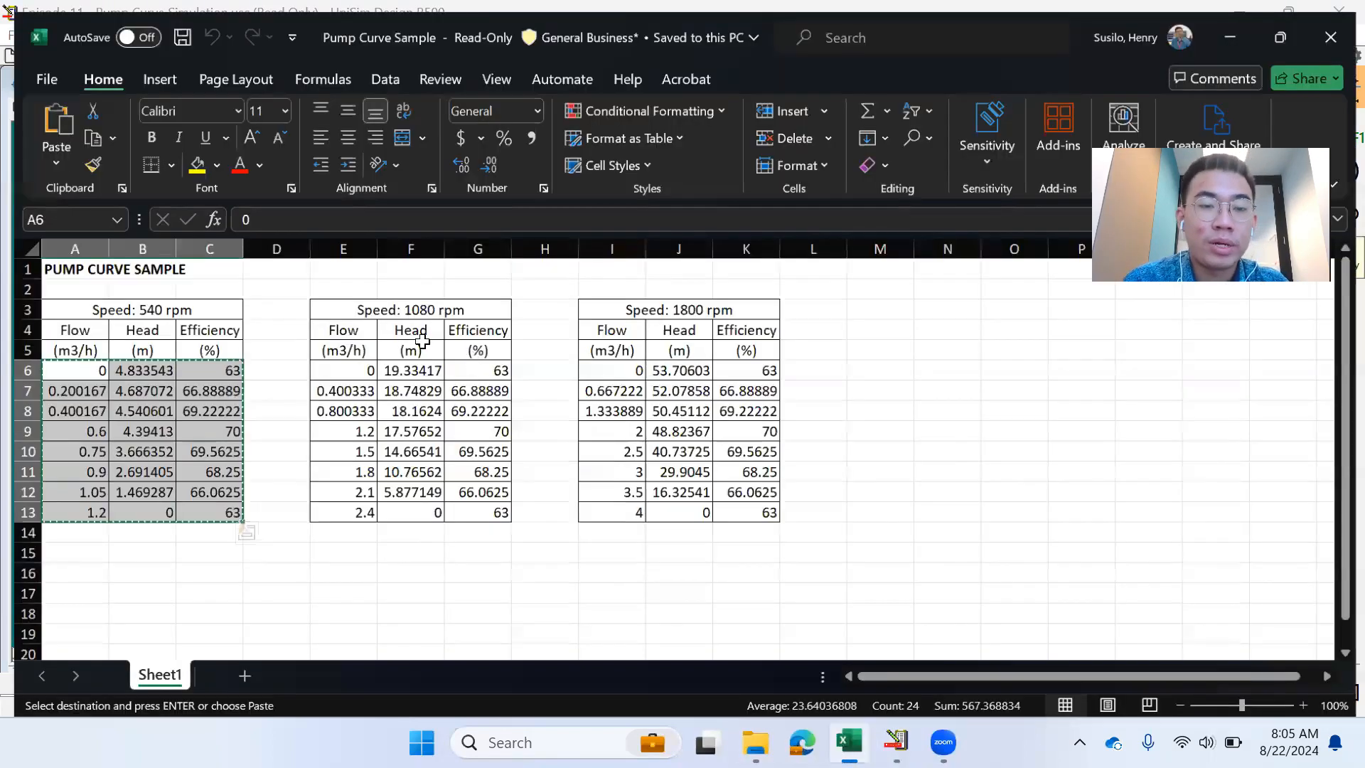
drag(318, 369, 493, 510)
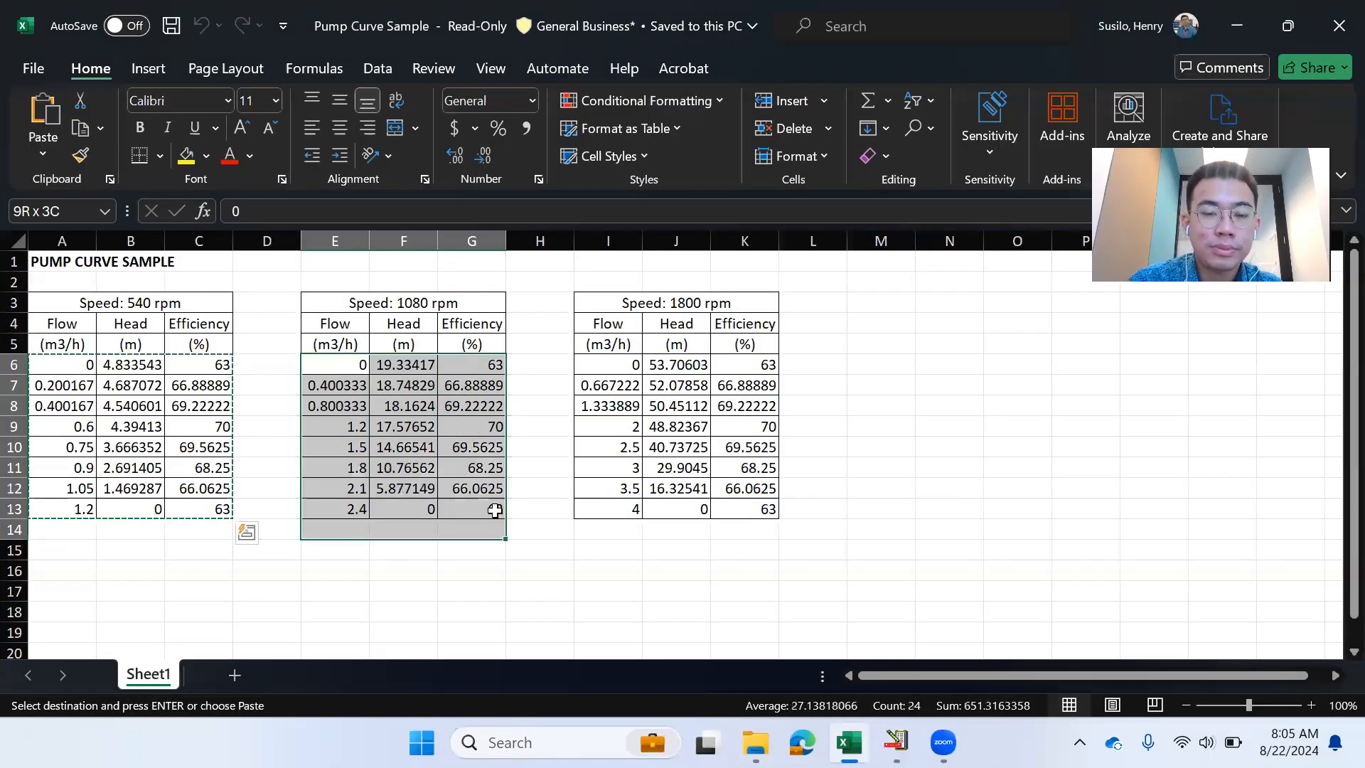
key(ctrl+c)
key(alt+Tab)
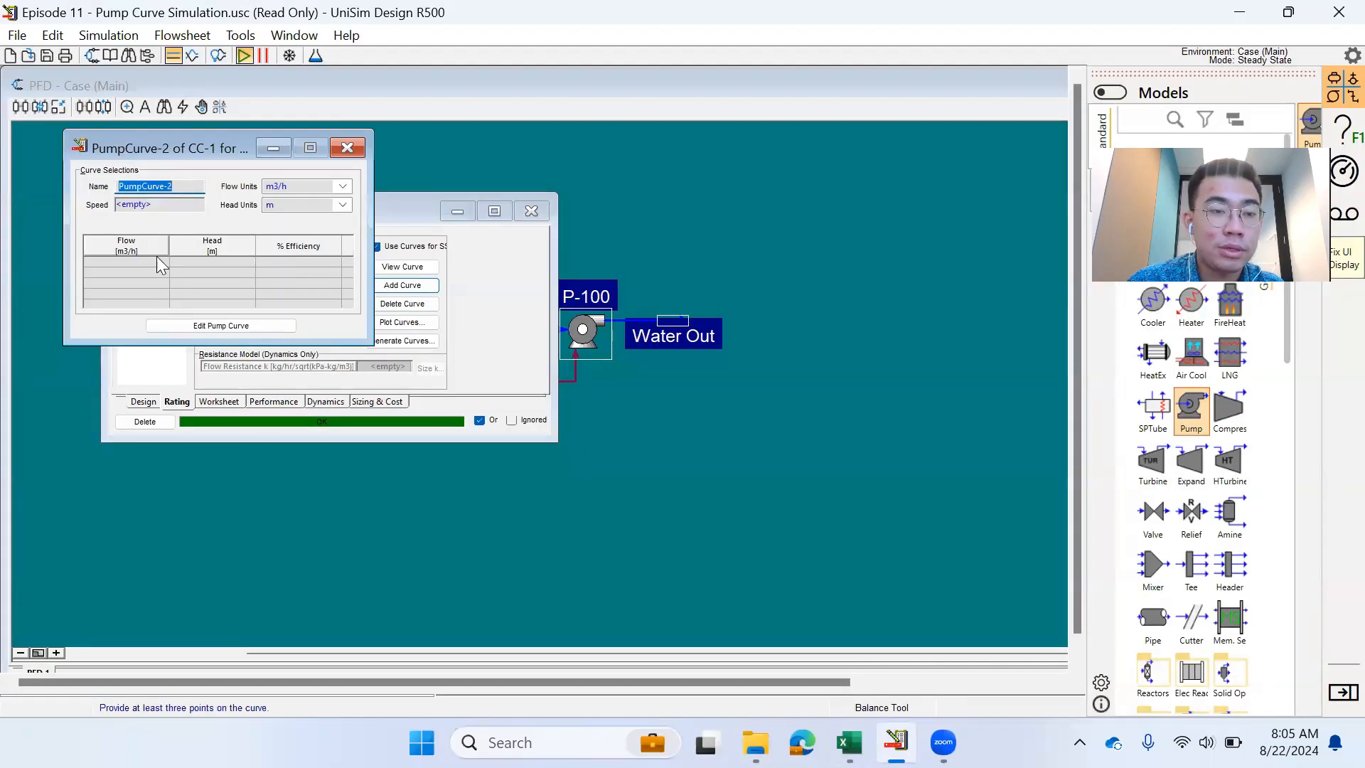
- Paste the 1080 rpm flow, head and efficiency data into the curve and submit
click(263, 326)
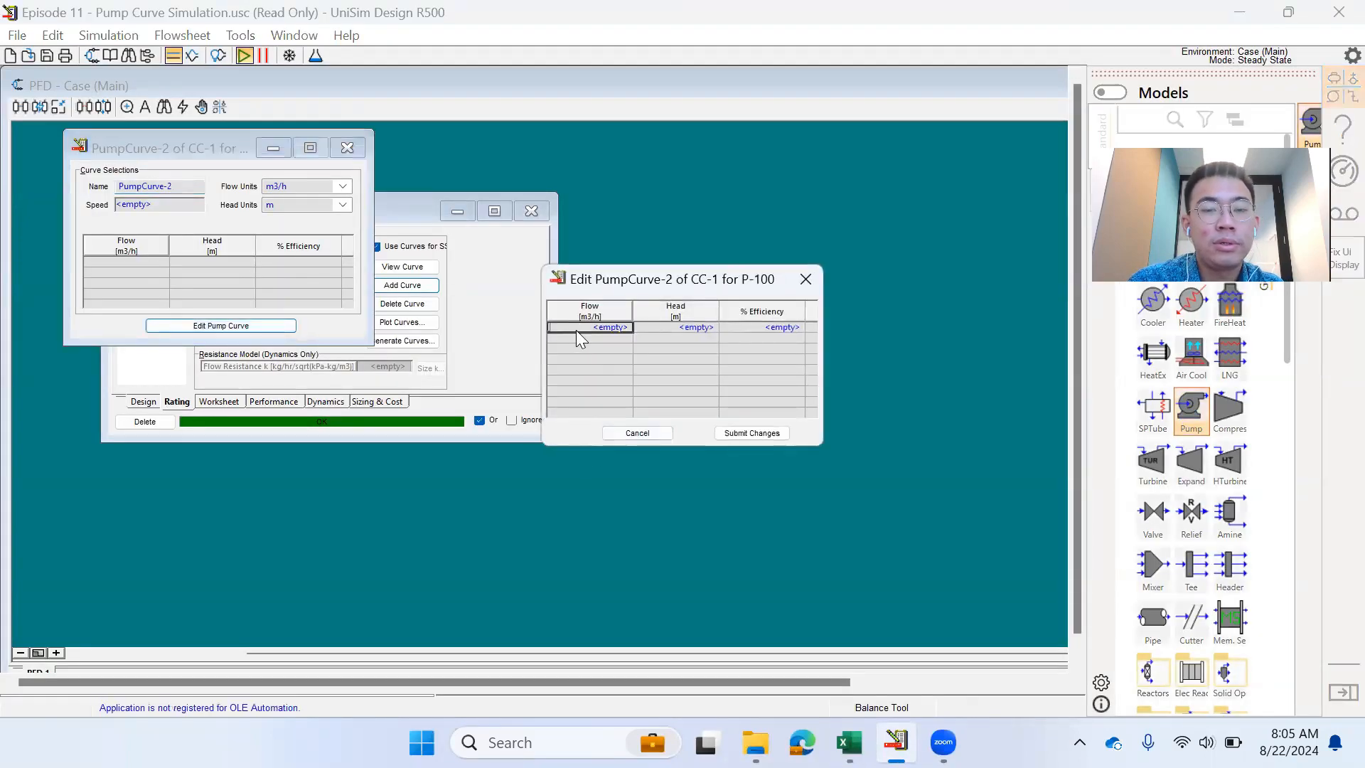
click(576, 328)
key(ctrl+v)
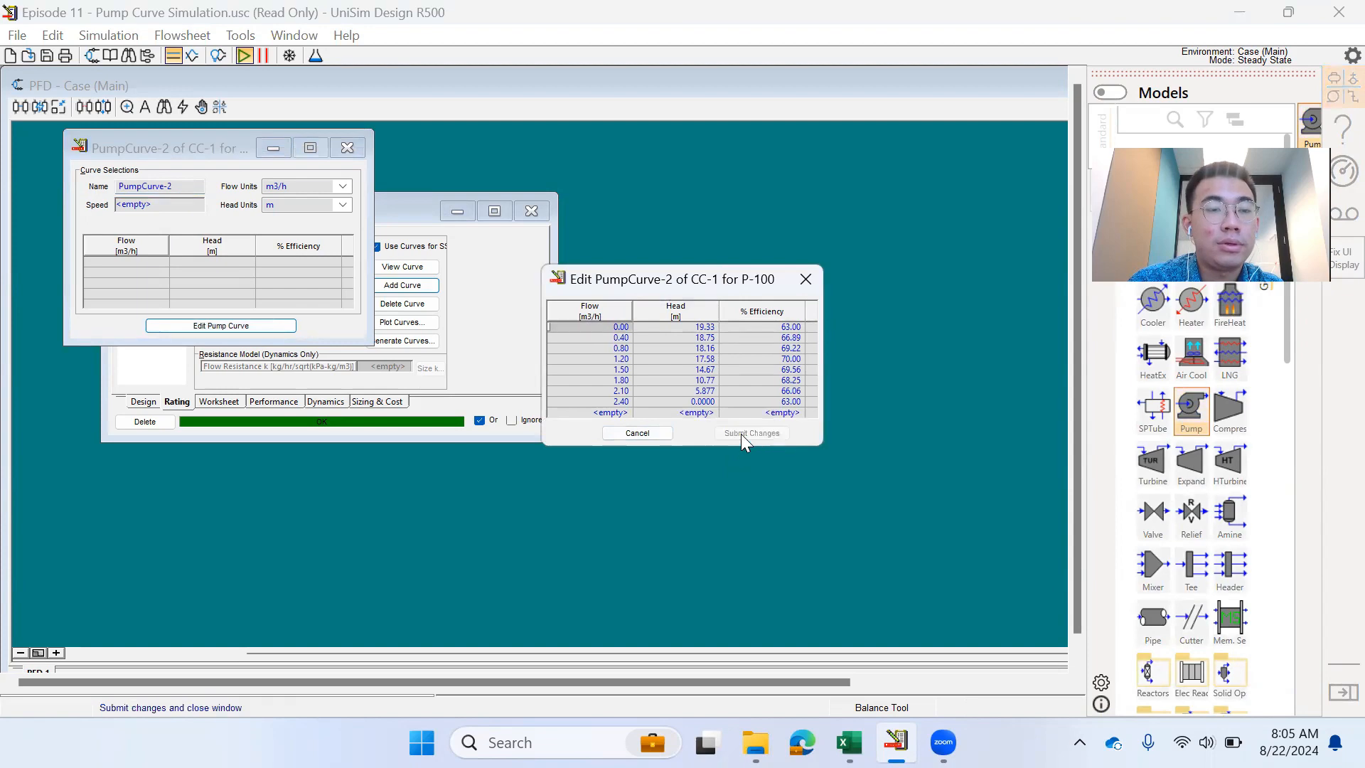
click(741, 434)
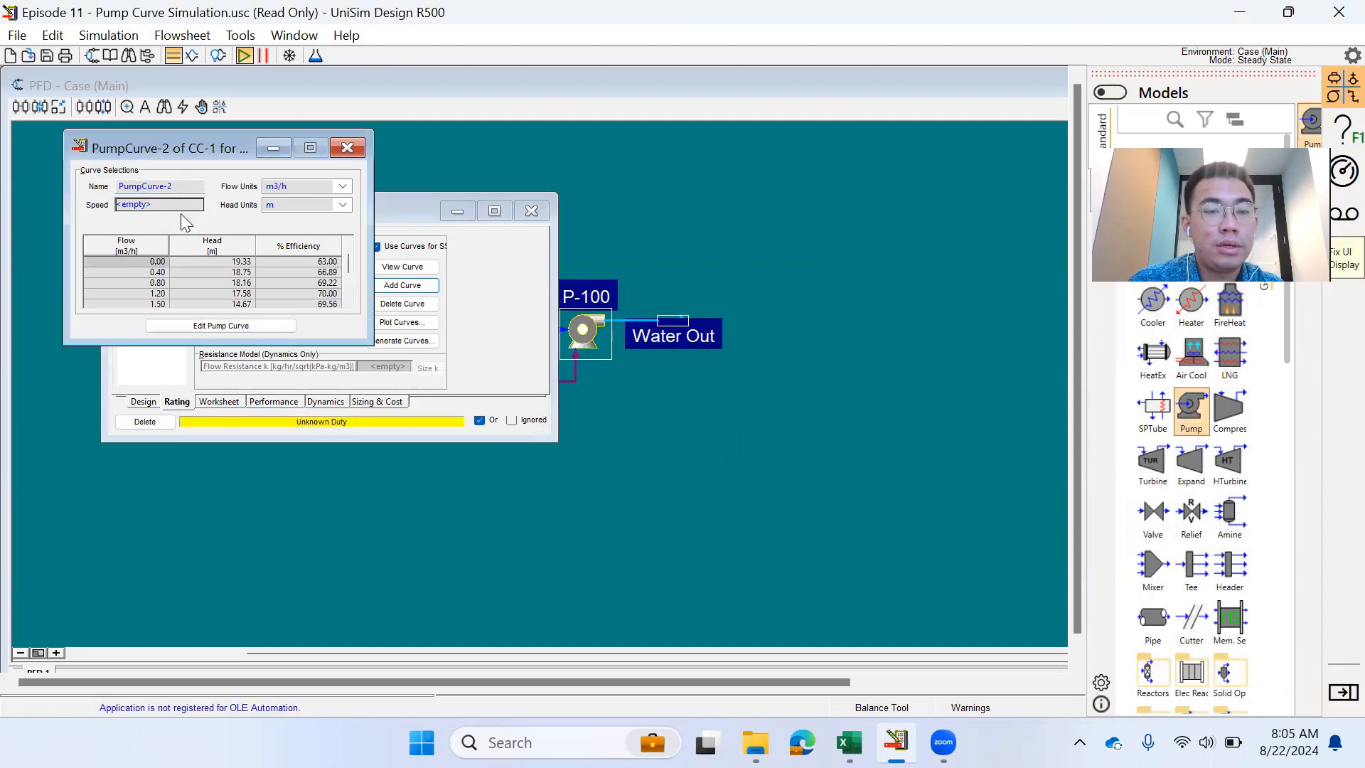
click(850, 742)
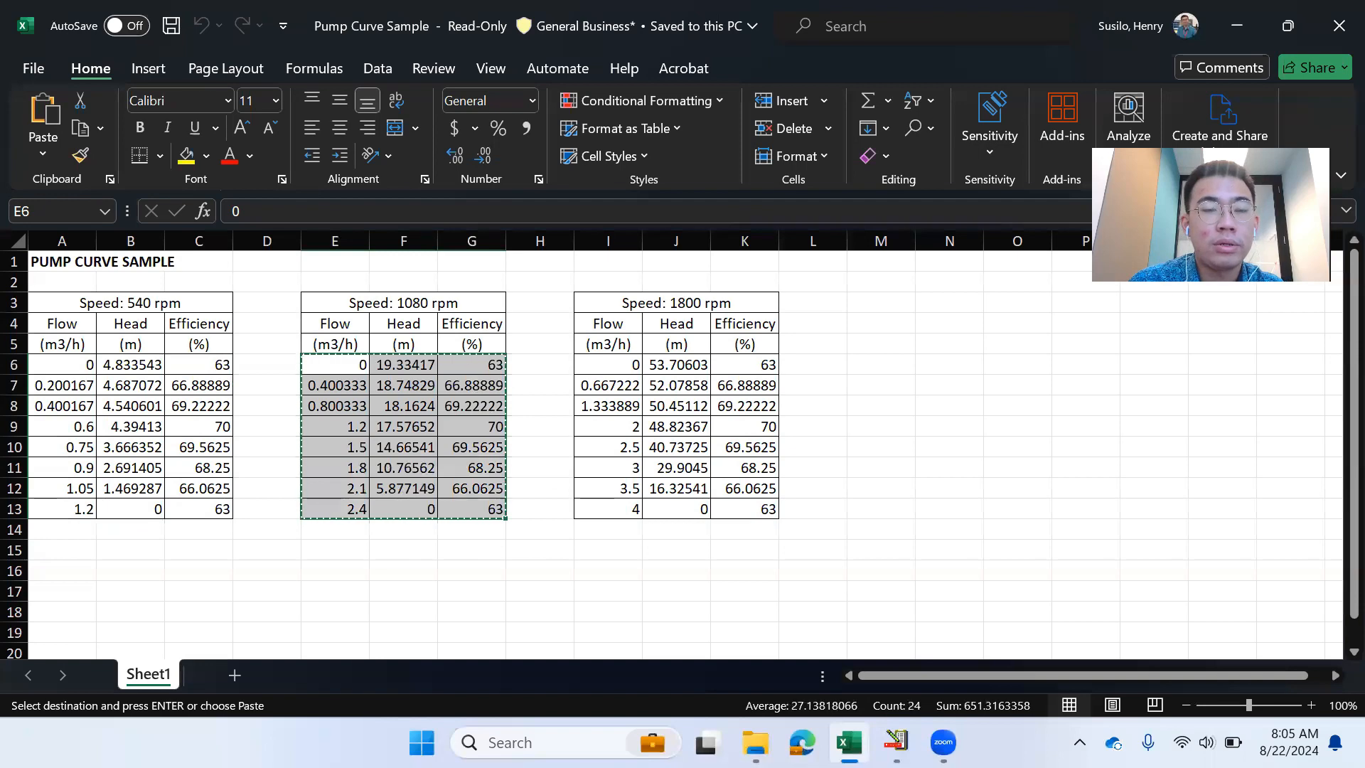
click(849, 742)
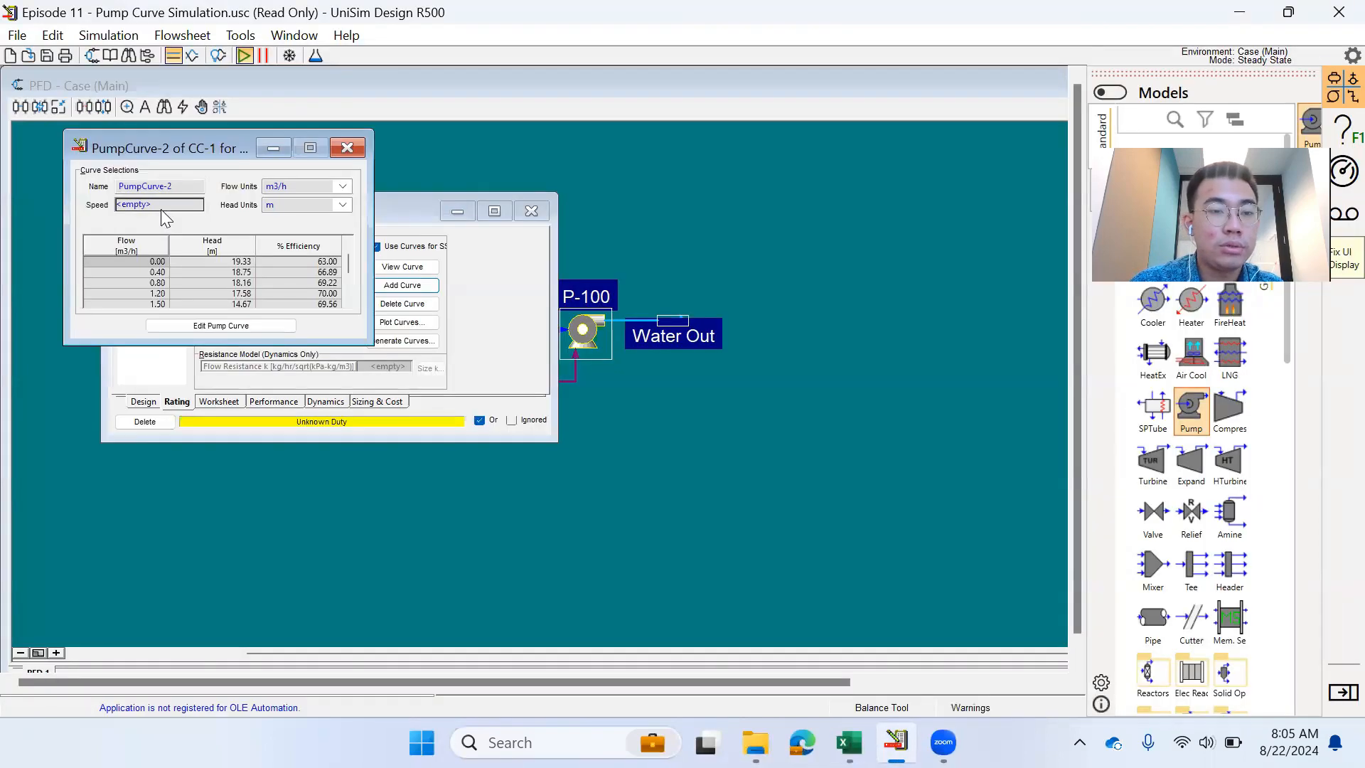
- Set the curve speed to 1080 rpm and name it Curve Speed 1080 rpm
click(161, 206)
text(10u0)
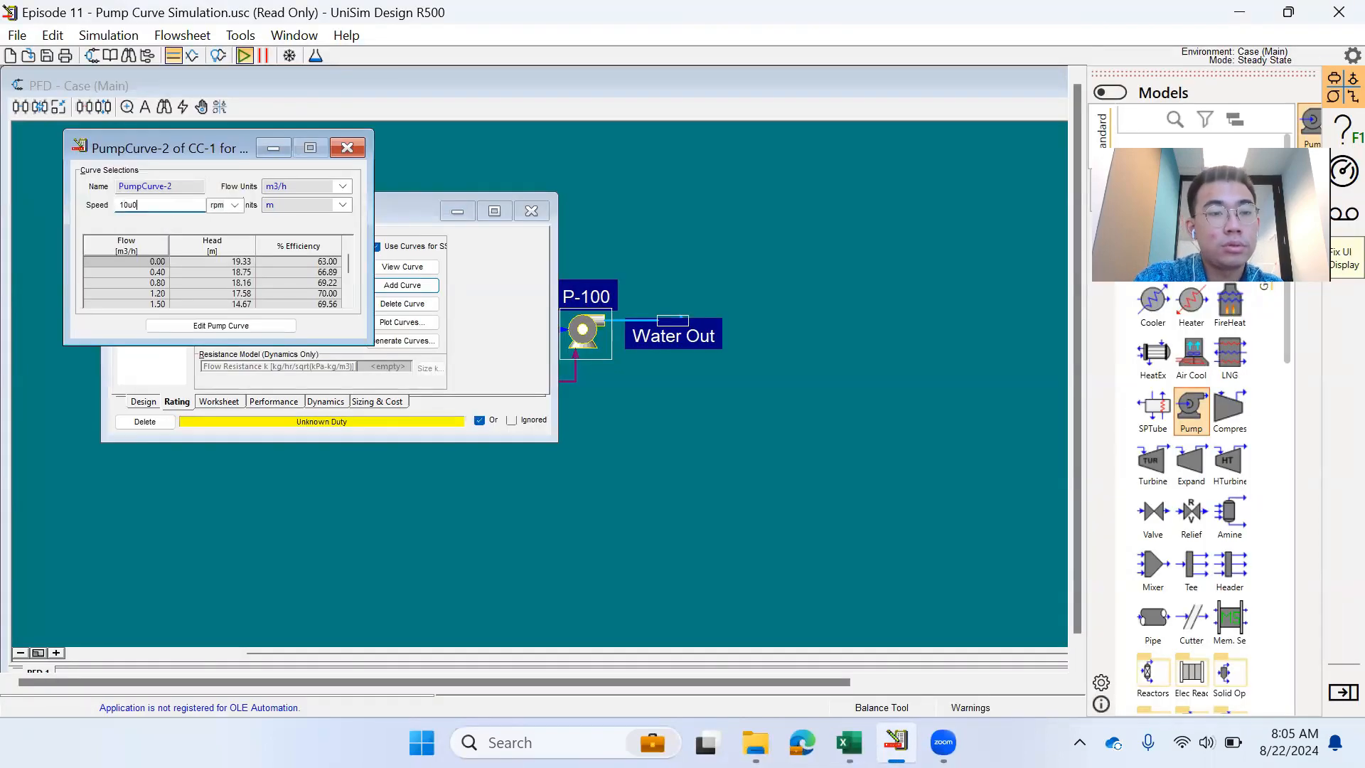
text(0)
key(Return)
click(174, 187)
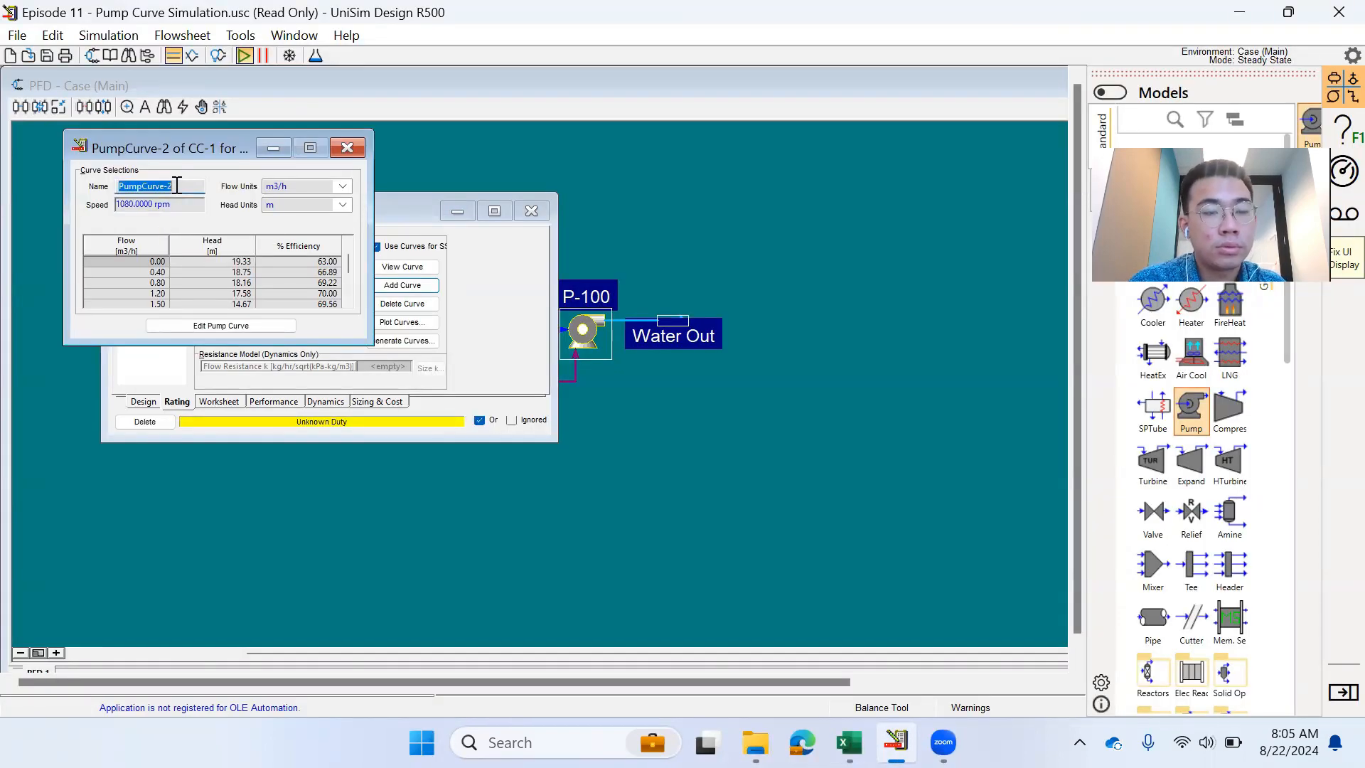
text(Speed 1080 rpm)
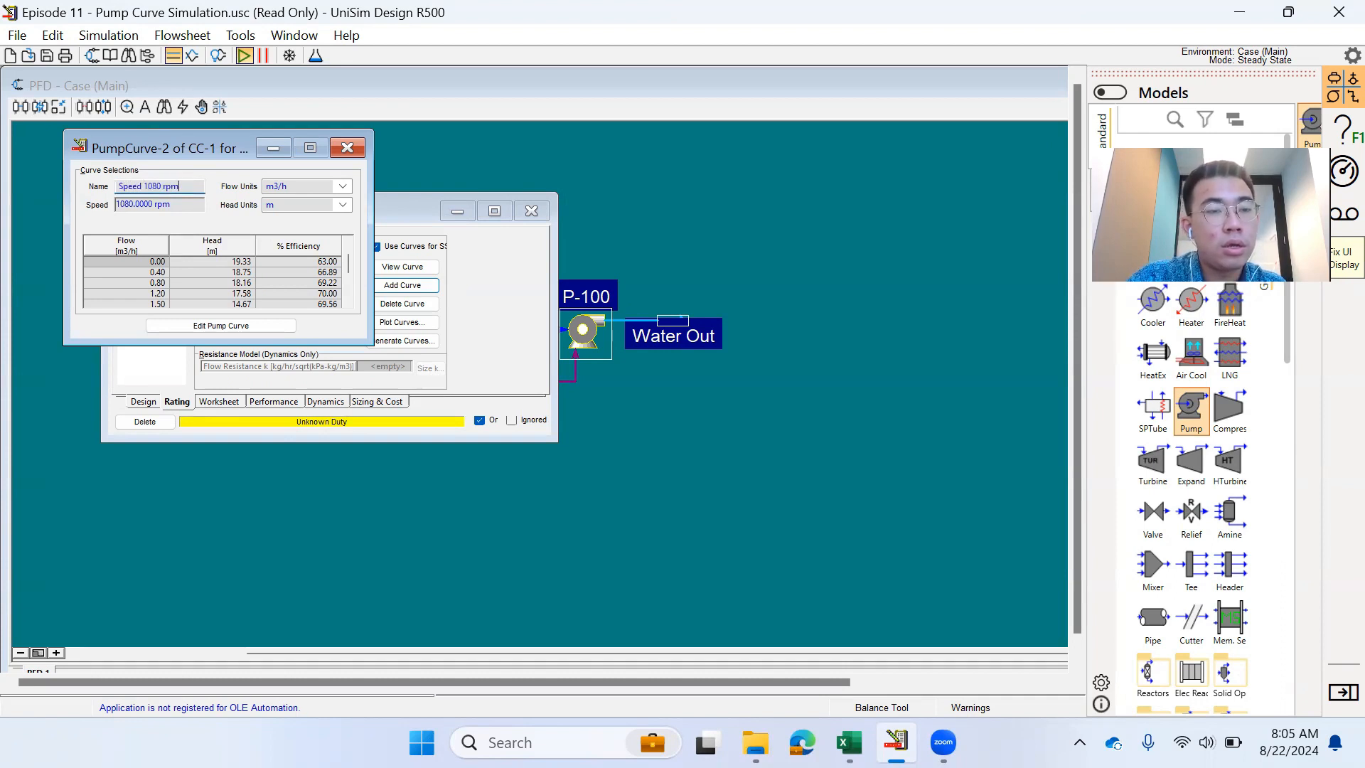
key(Return)
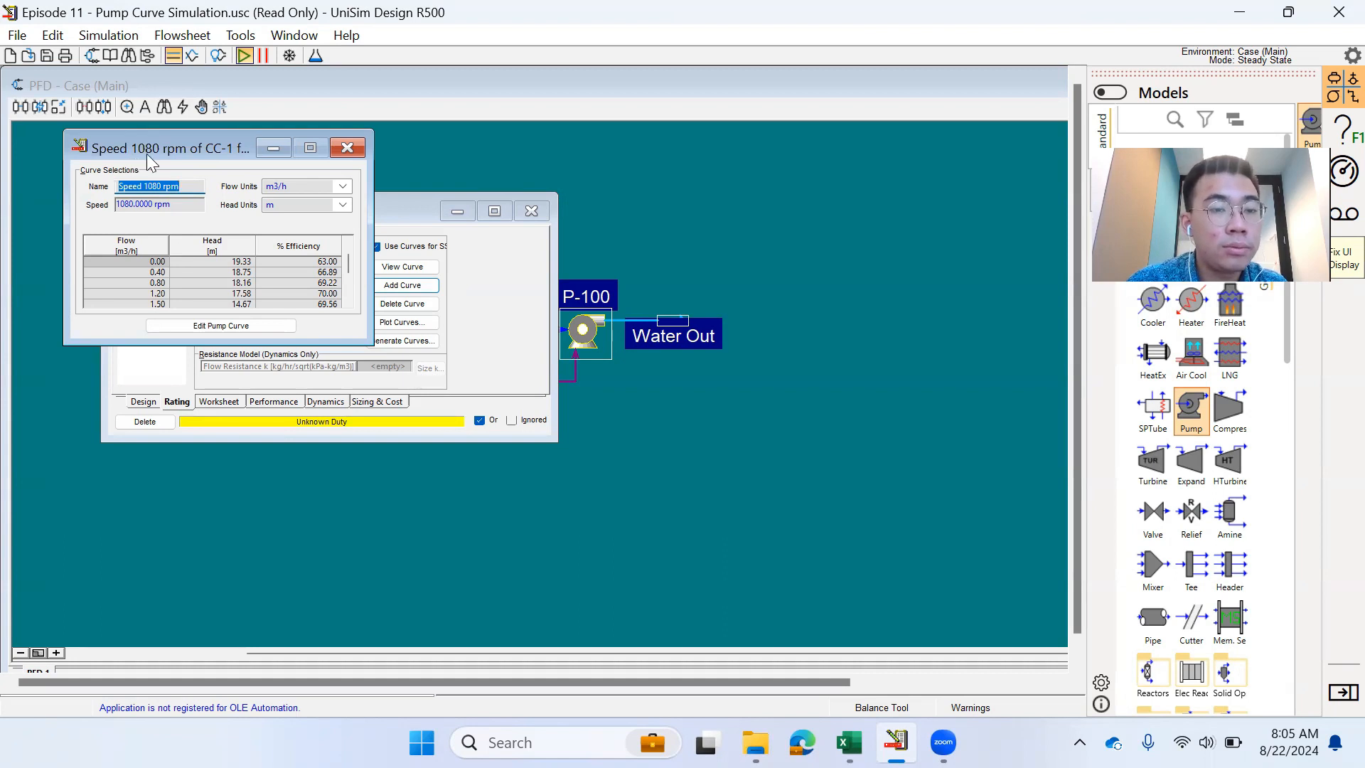
drag(148, 155, 645, 204)
click(616, 235)
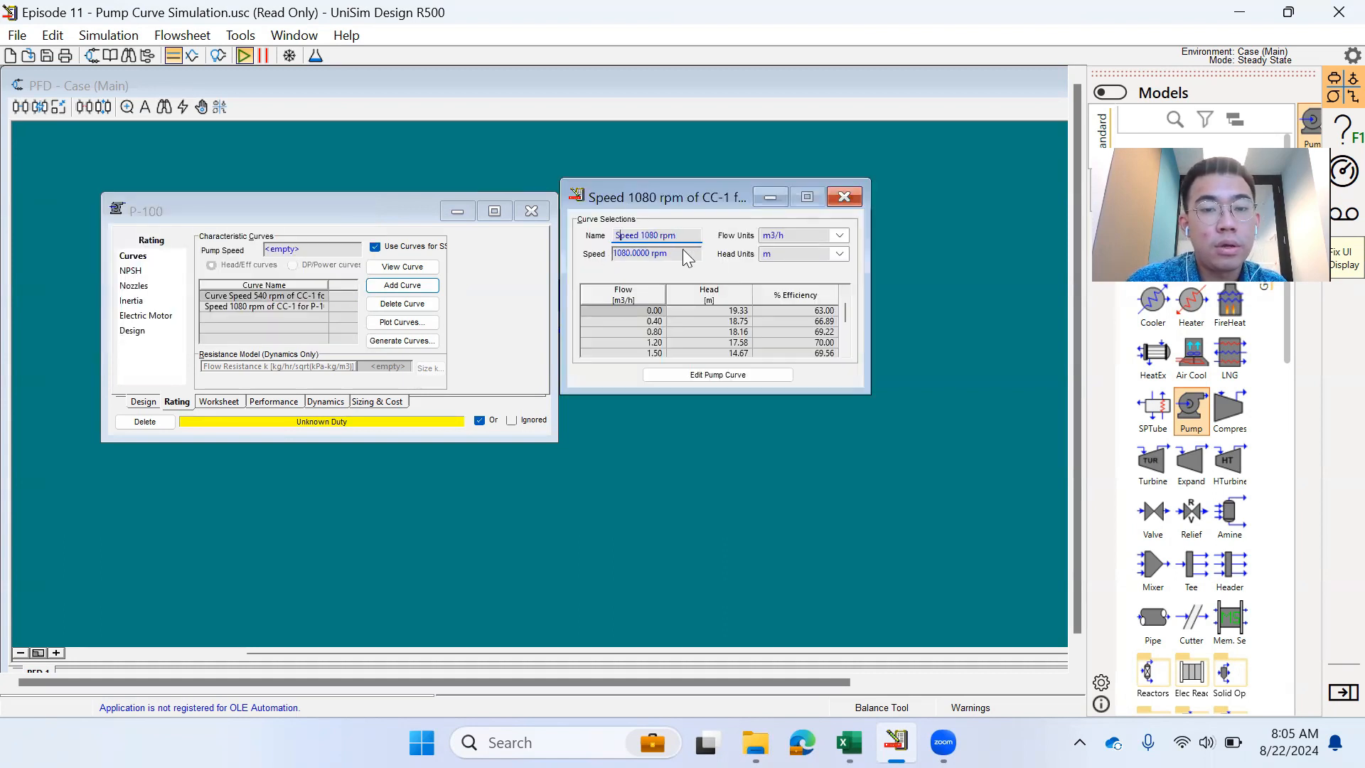
text(Curve)
key(Return)
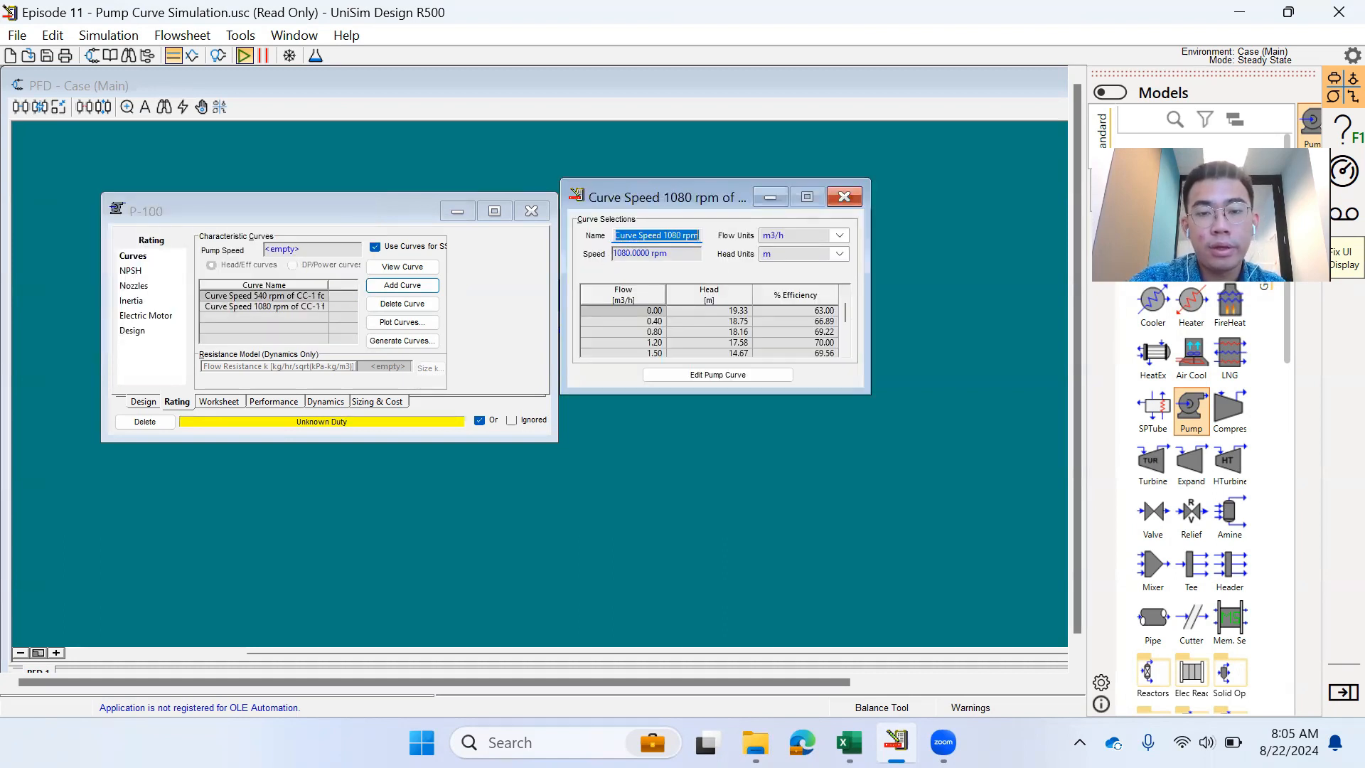
click(844, 196)
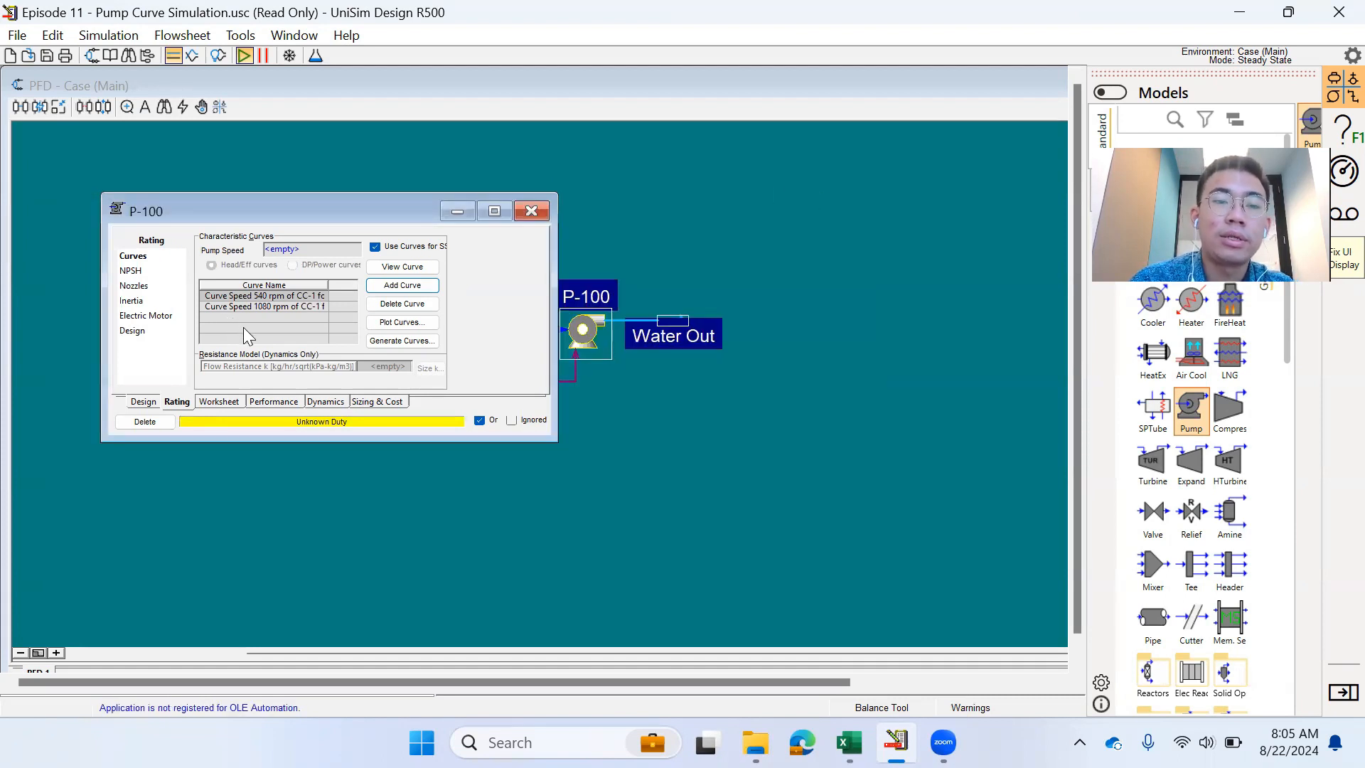
- Copy the 1800 rpm data (I6:K13) from Excel into PumpCurve-3 and submit it
click(275, 296)
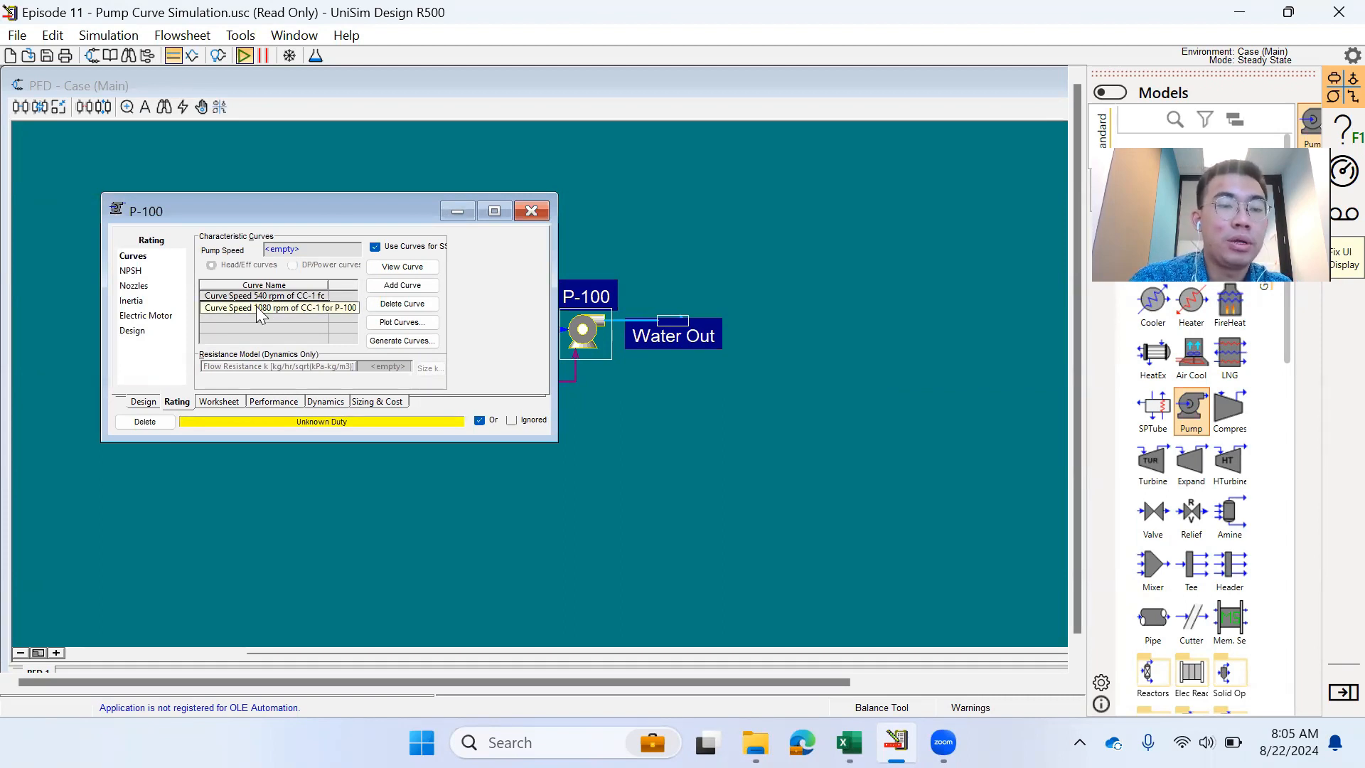
mouse_move(848, 743)
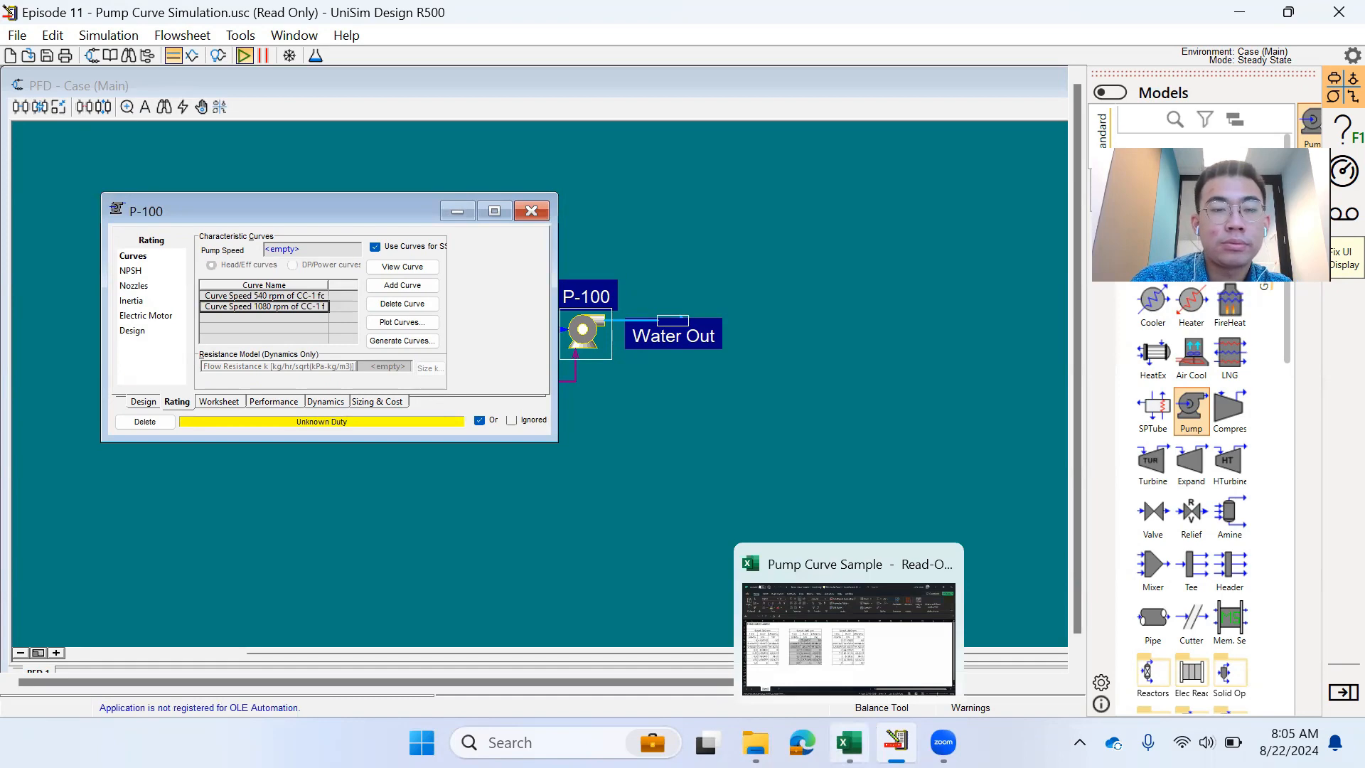
click(827, 655)
key(super+Up)
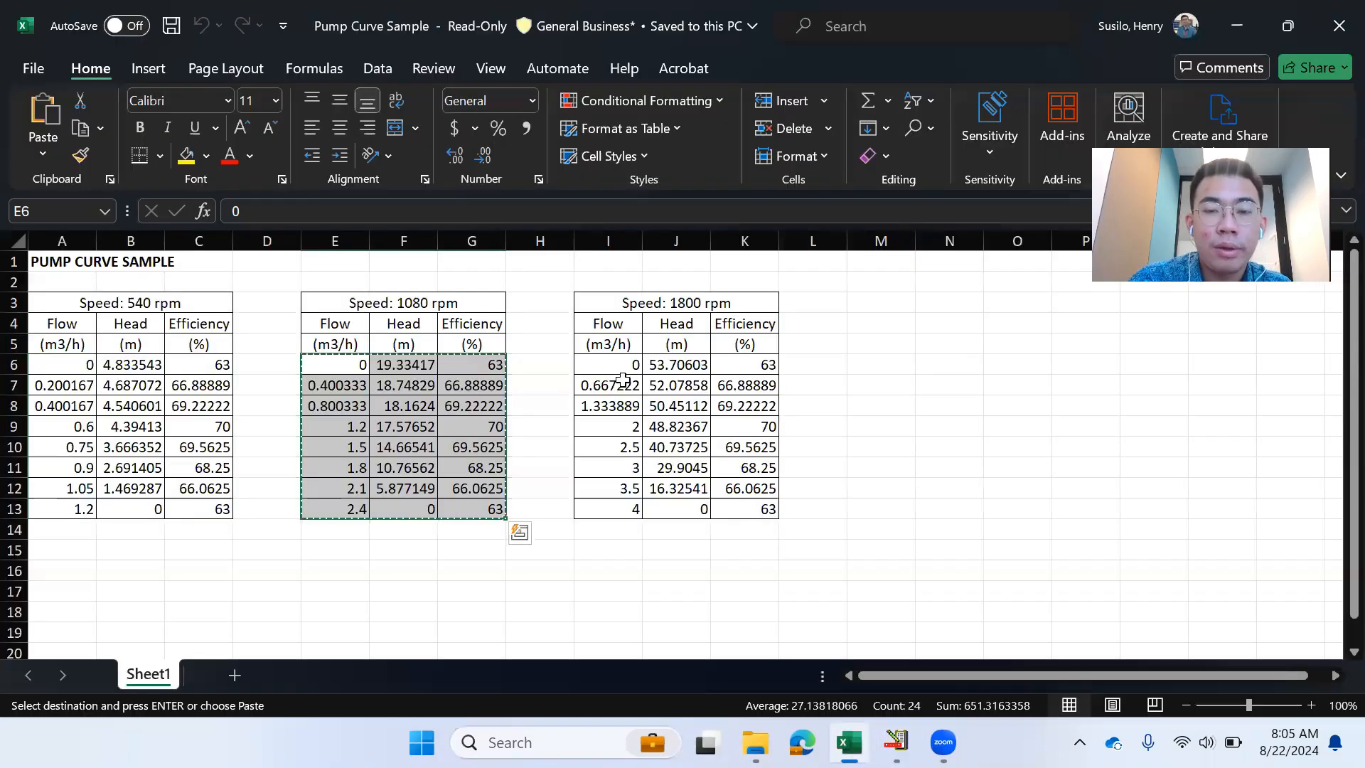
drag(623, 366, 768, 518)
key(ctrl+c)
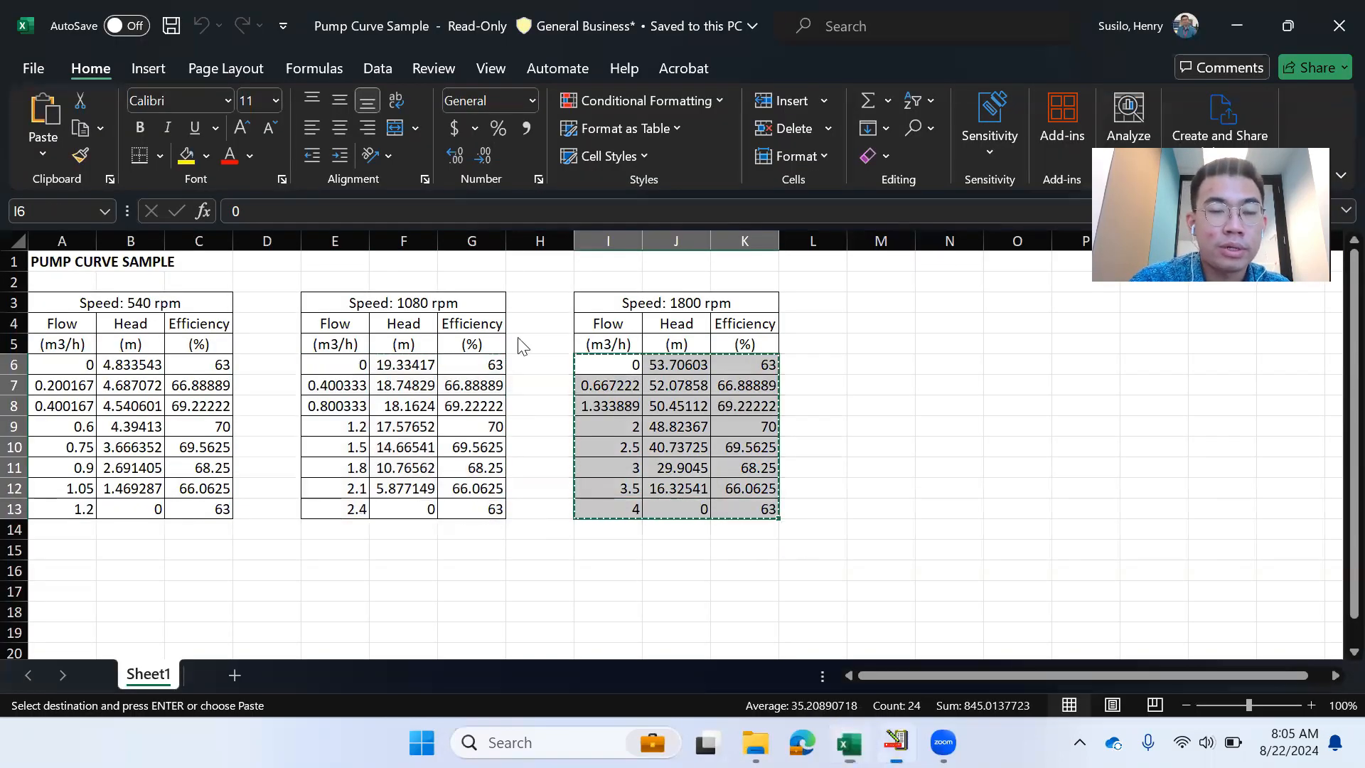
key(alt+Tab)
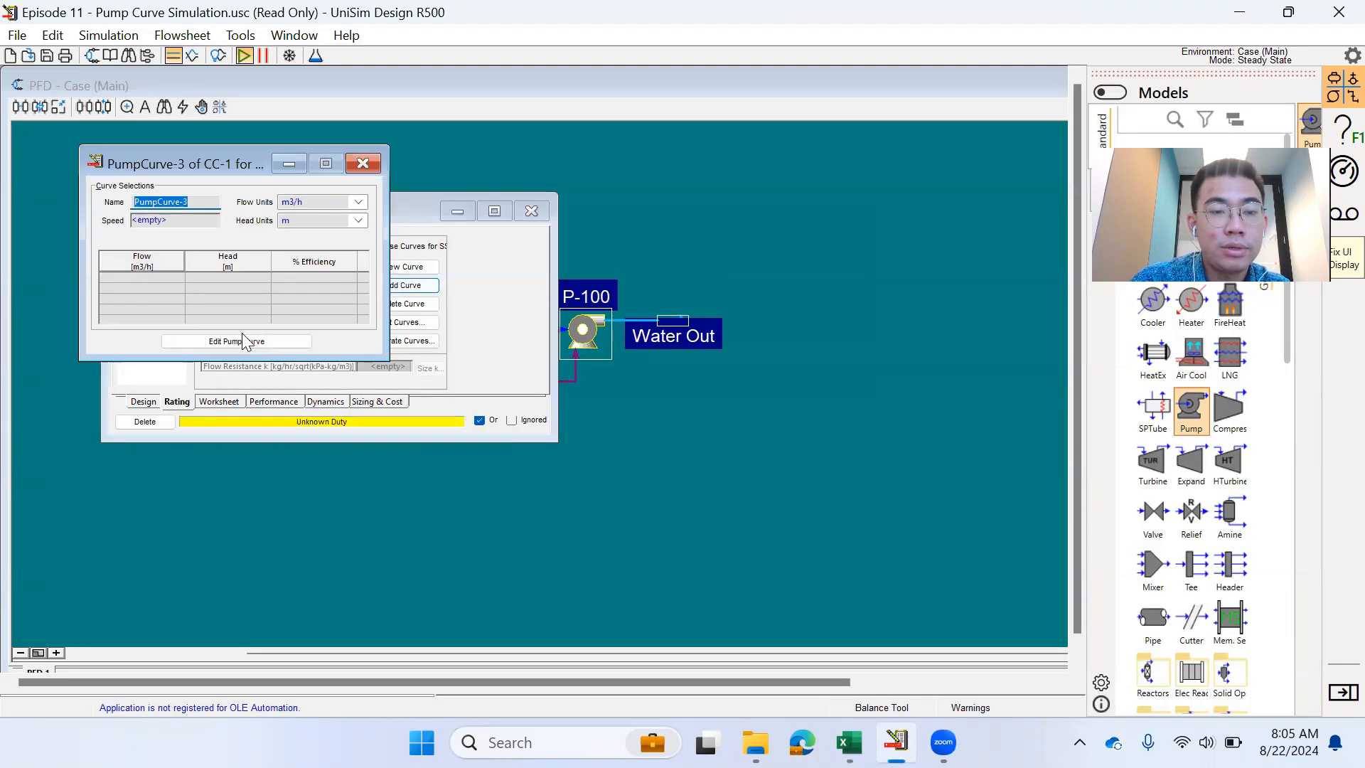
click(240, 341)
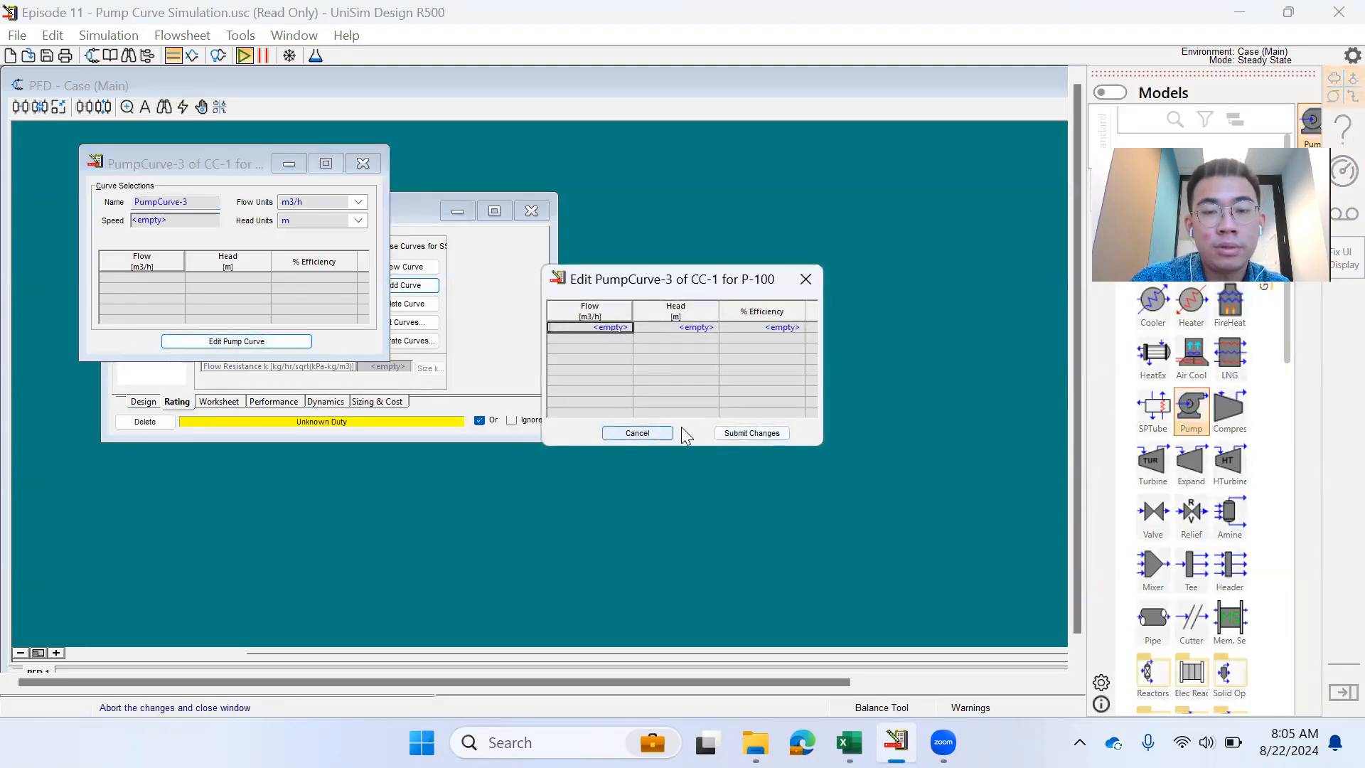
key(ctrl+v)
click(755, 433)
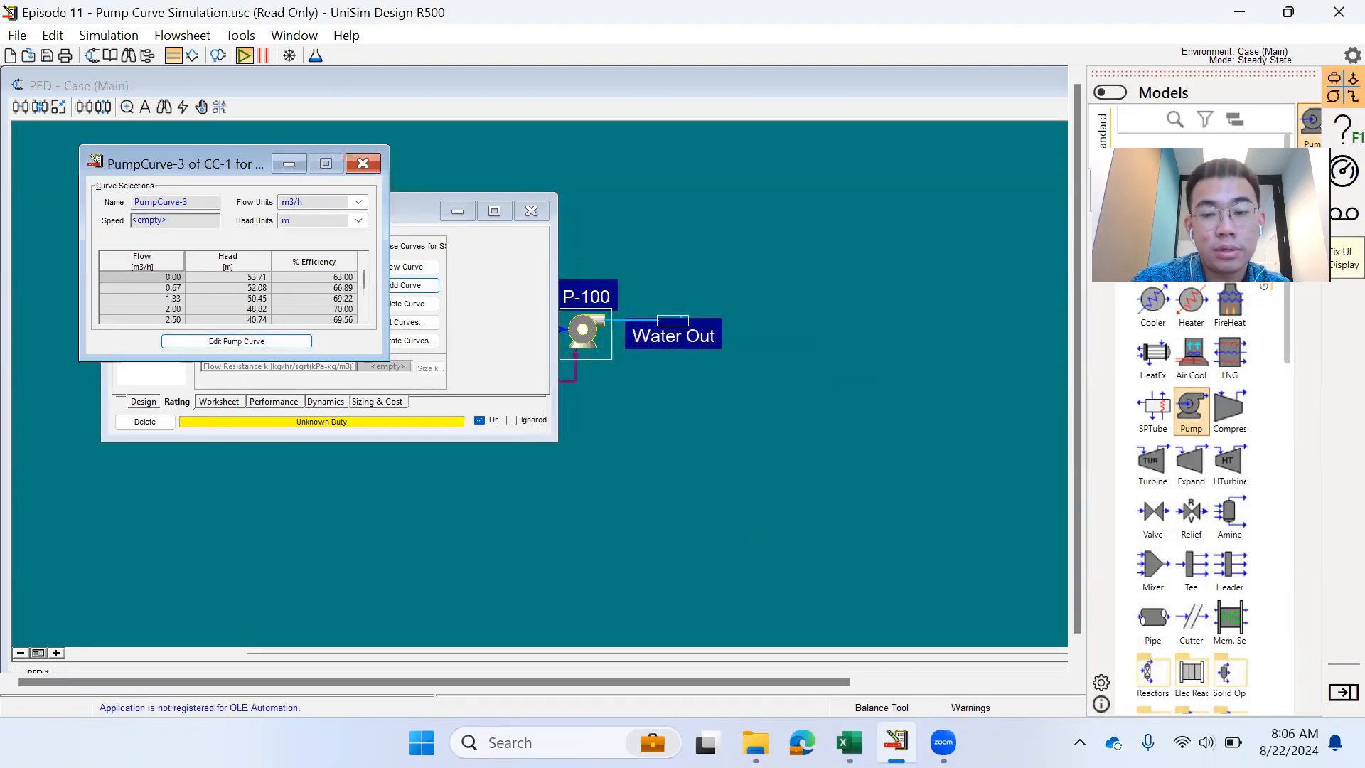
- Set the curve speed to 1800 rpm and rename it 'Pump Speed 1800 rpm'
click(849, 742)
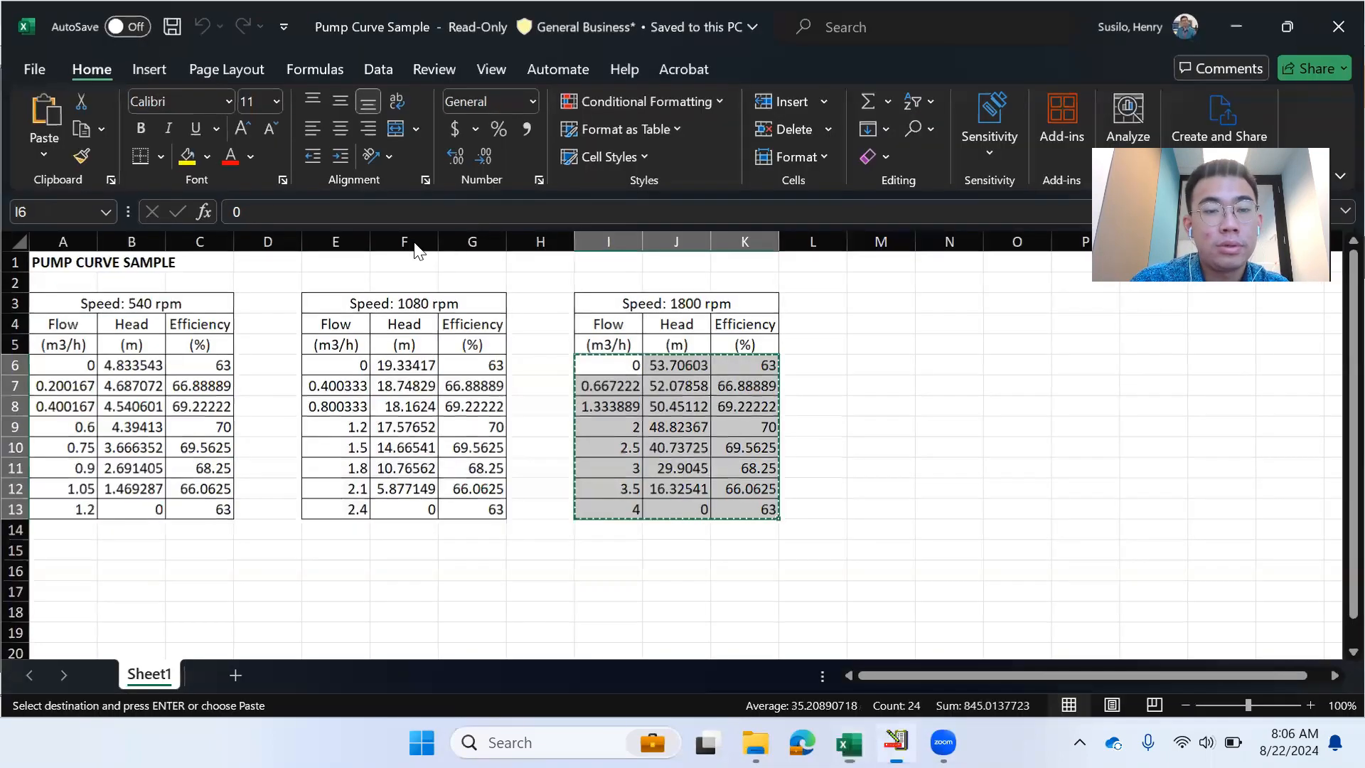
click(183, 219)
text(1800)
key(Return)
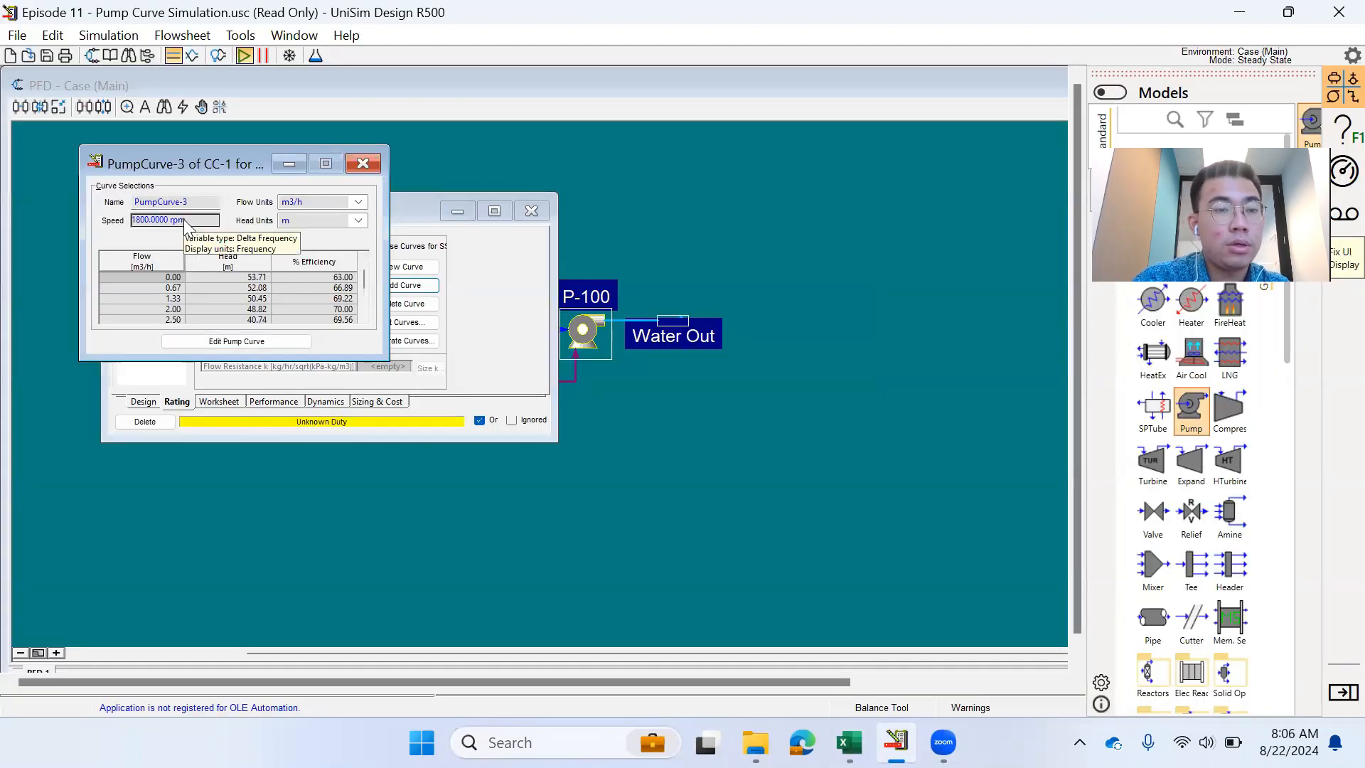
click(176, 202)
text(Pum)
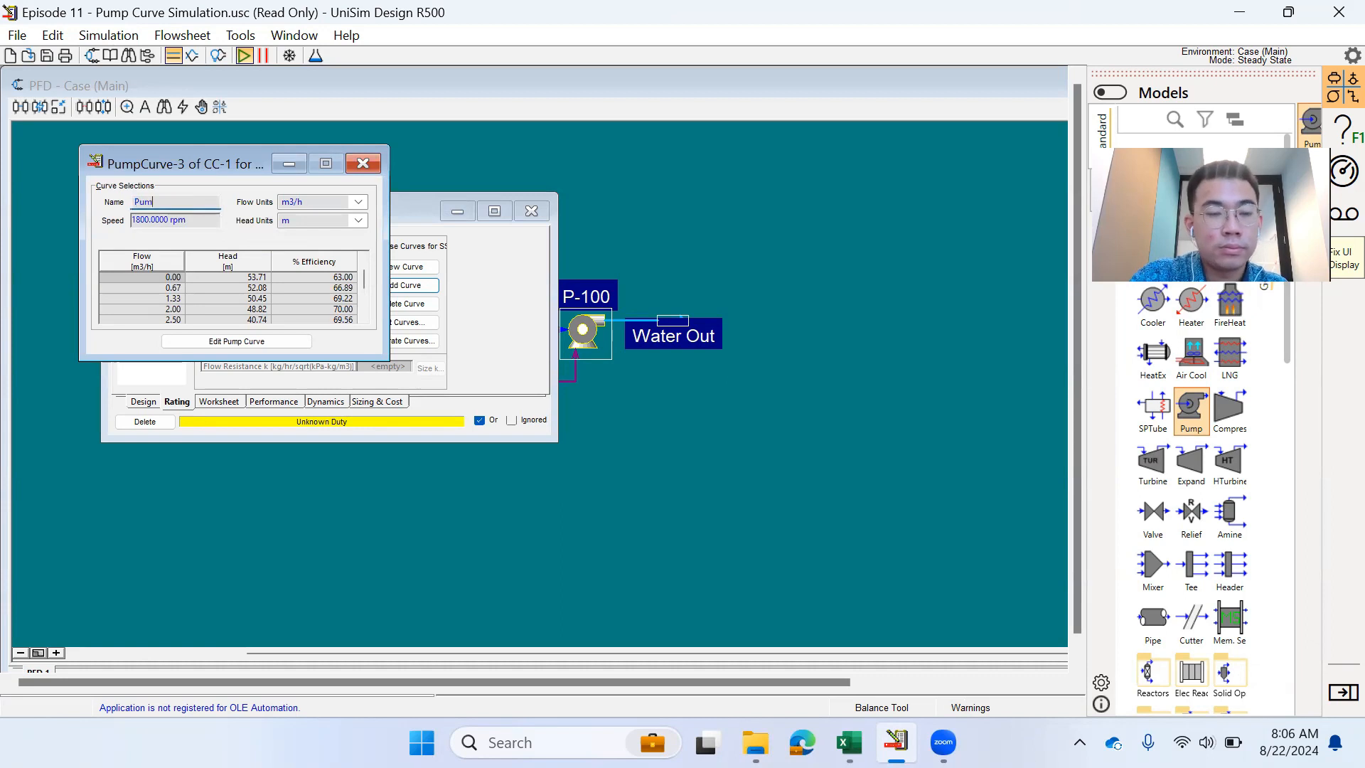
text(p Speed 1800 rp)
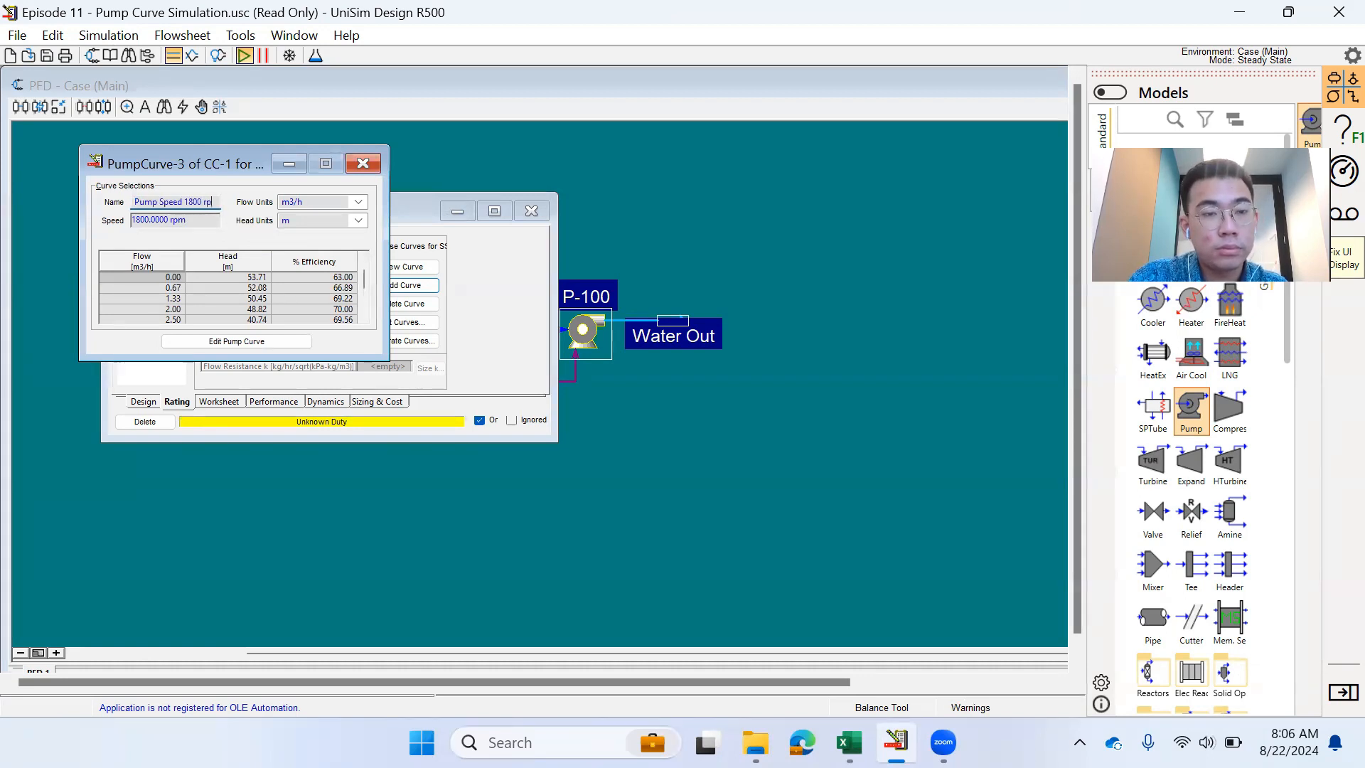
text(m)
key(Return)
click(362, 165)
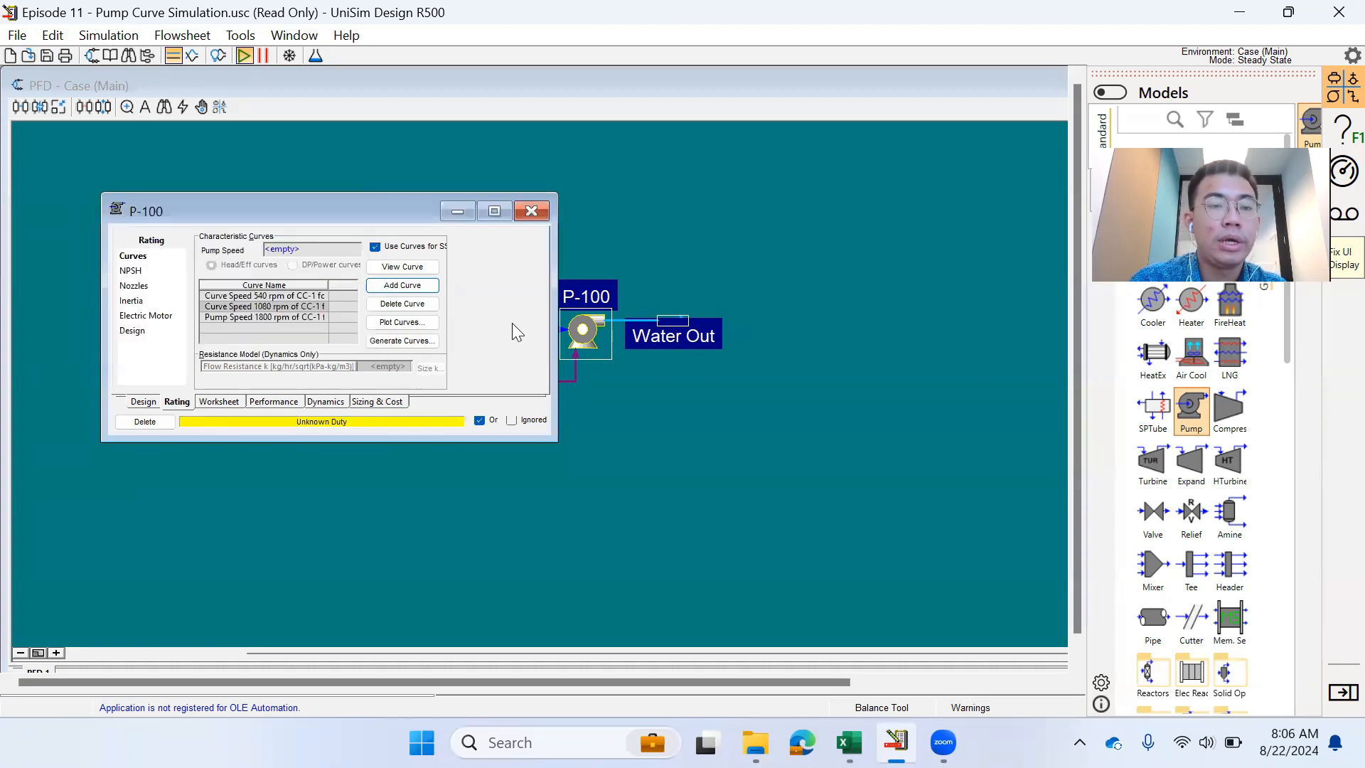
- Enter 1080 rpm as P-100's pump speed and return to the flowsheet
click(304, 249)
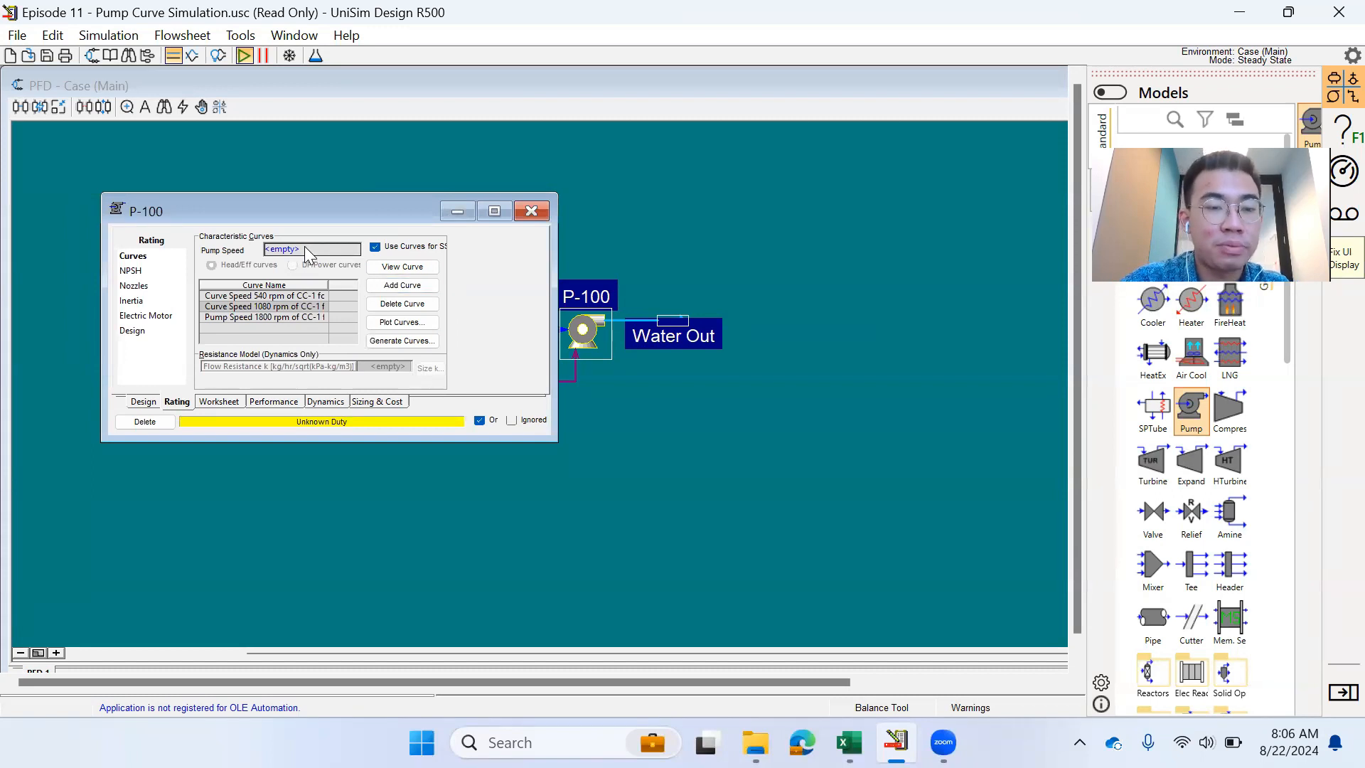
text(1080)
key(Return)
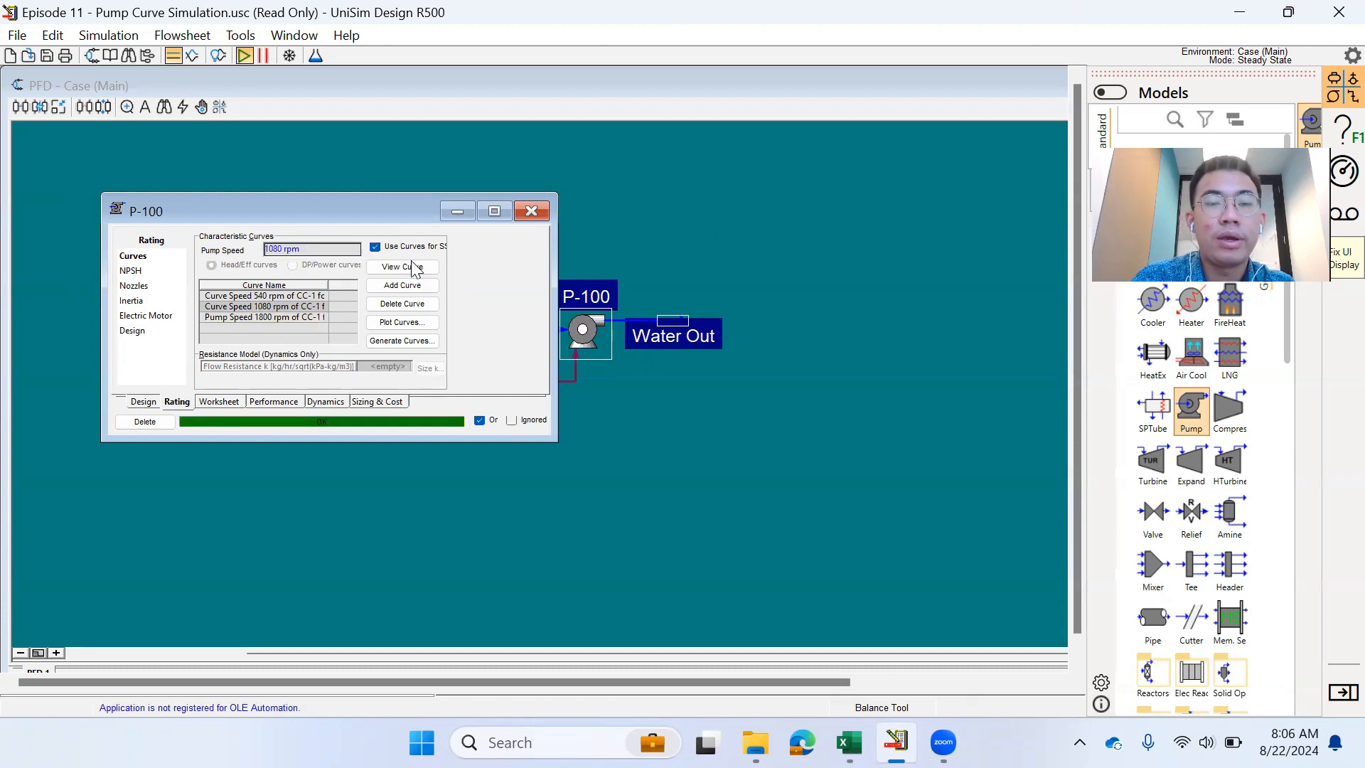
drag(295, 203, 135, 170)
click(671, 252)
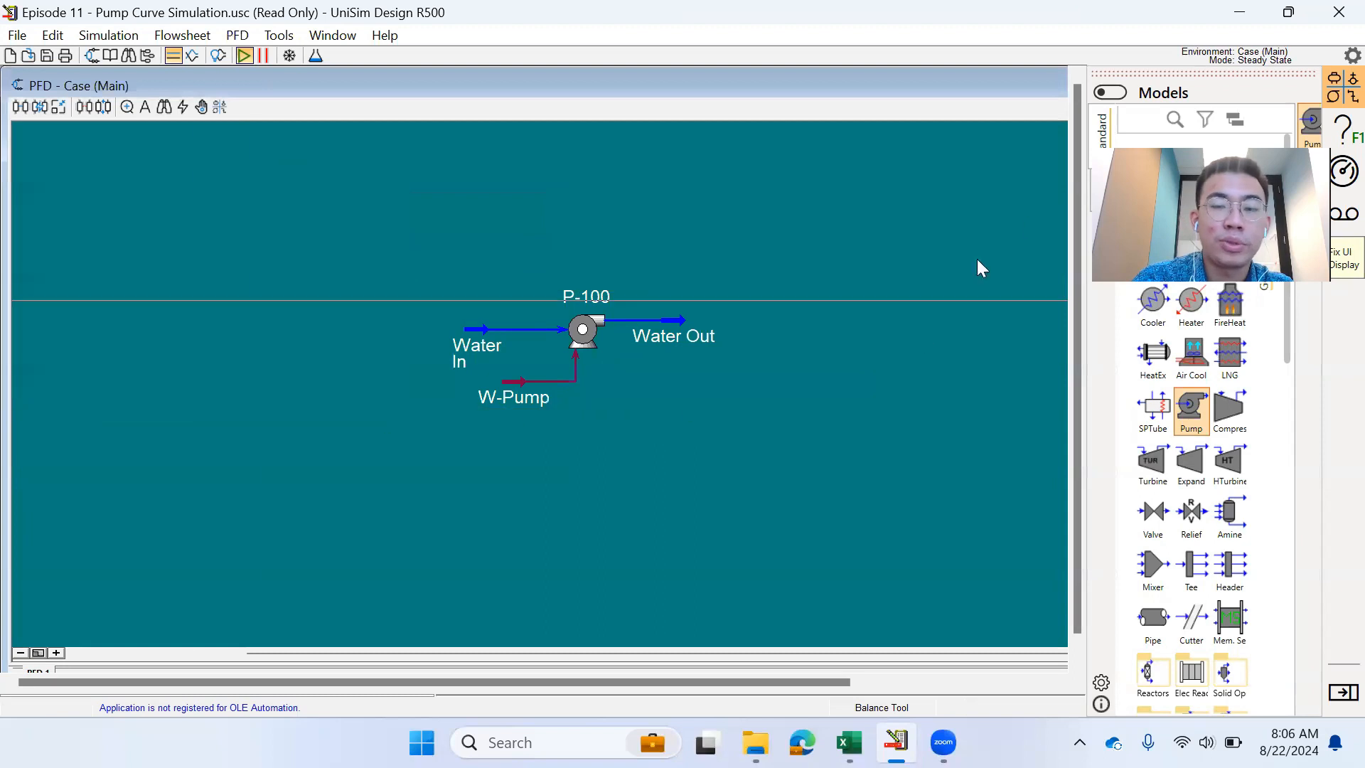
- Hide the Models palette and plot P-100's three head curves in a maximized window
click(1333, 106)
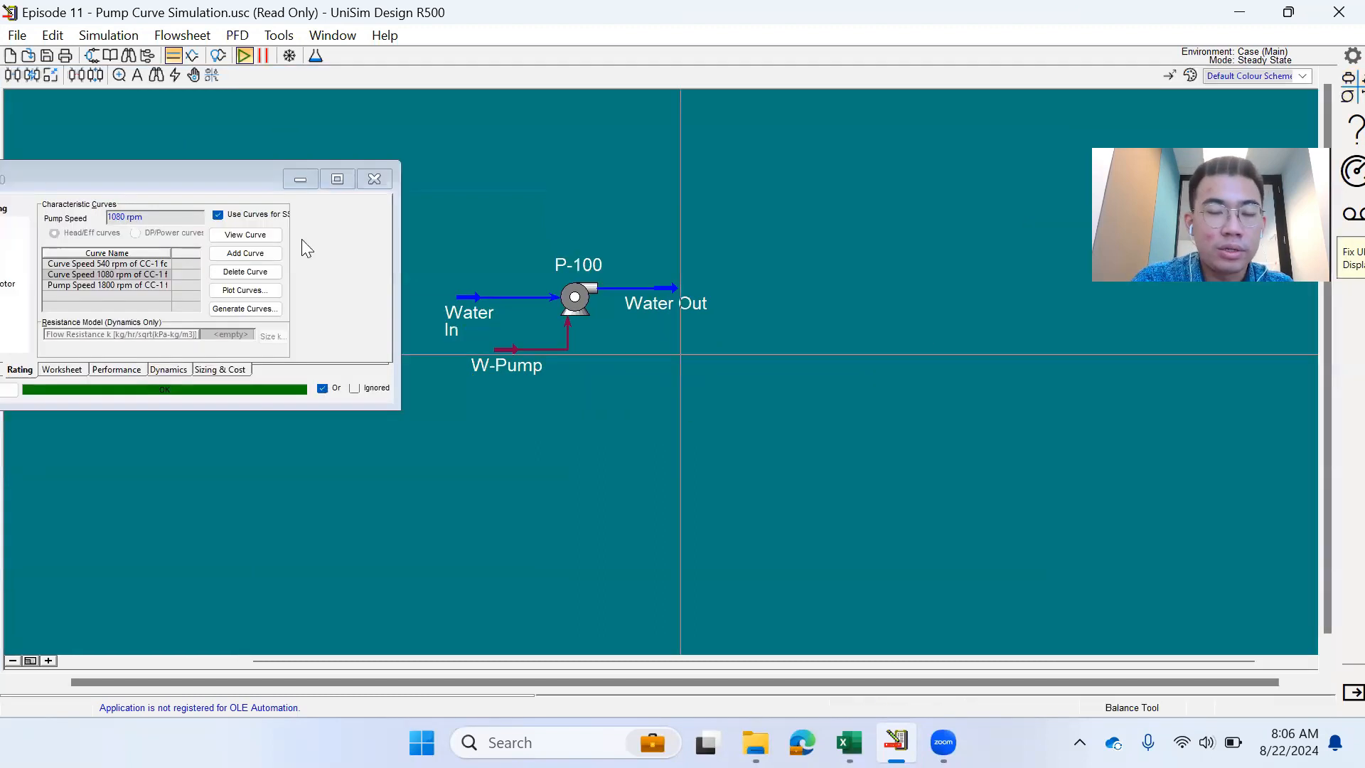
click(24, 178)
drag(27, 178, 806, 295)
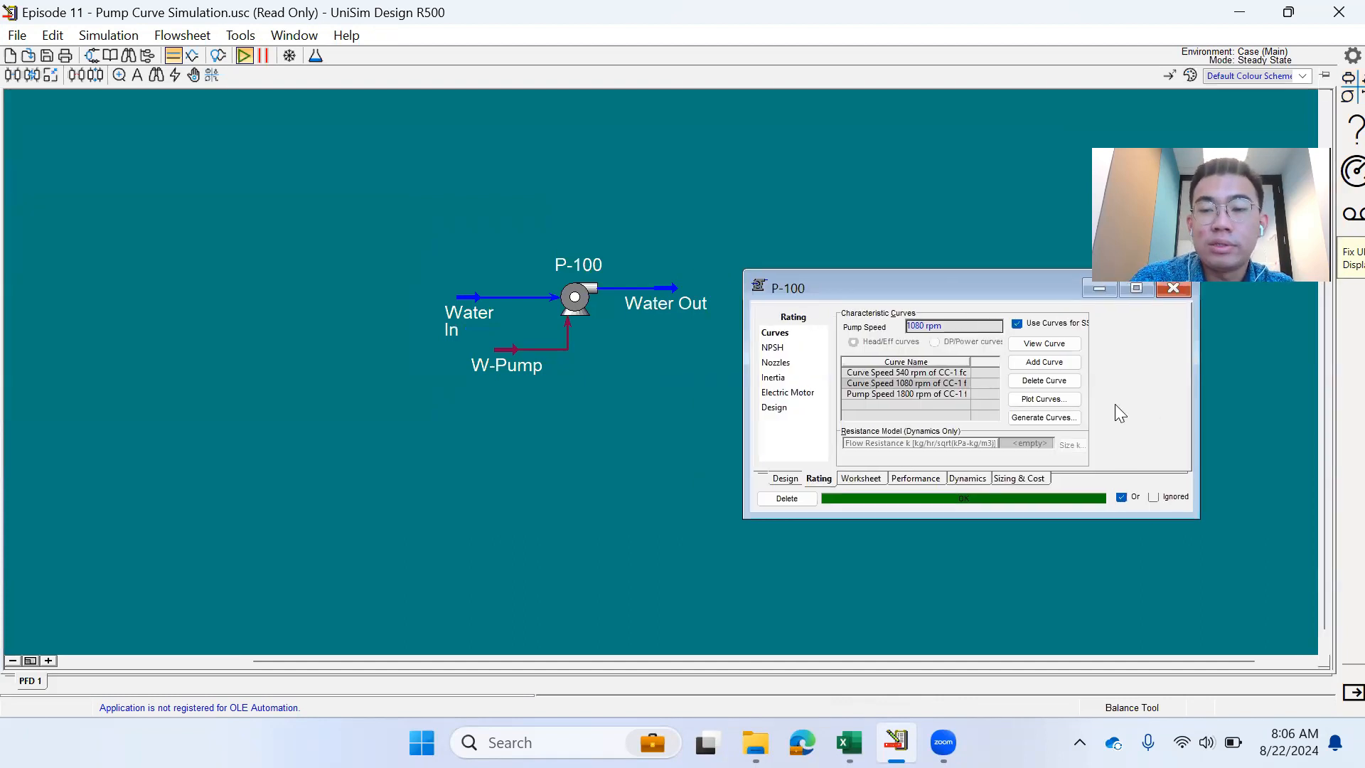
click(1071, 403)
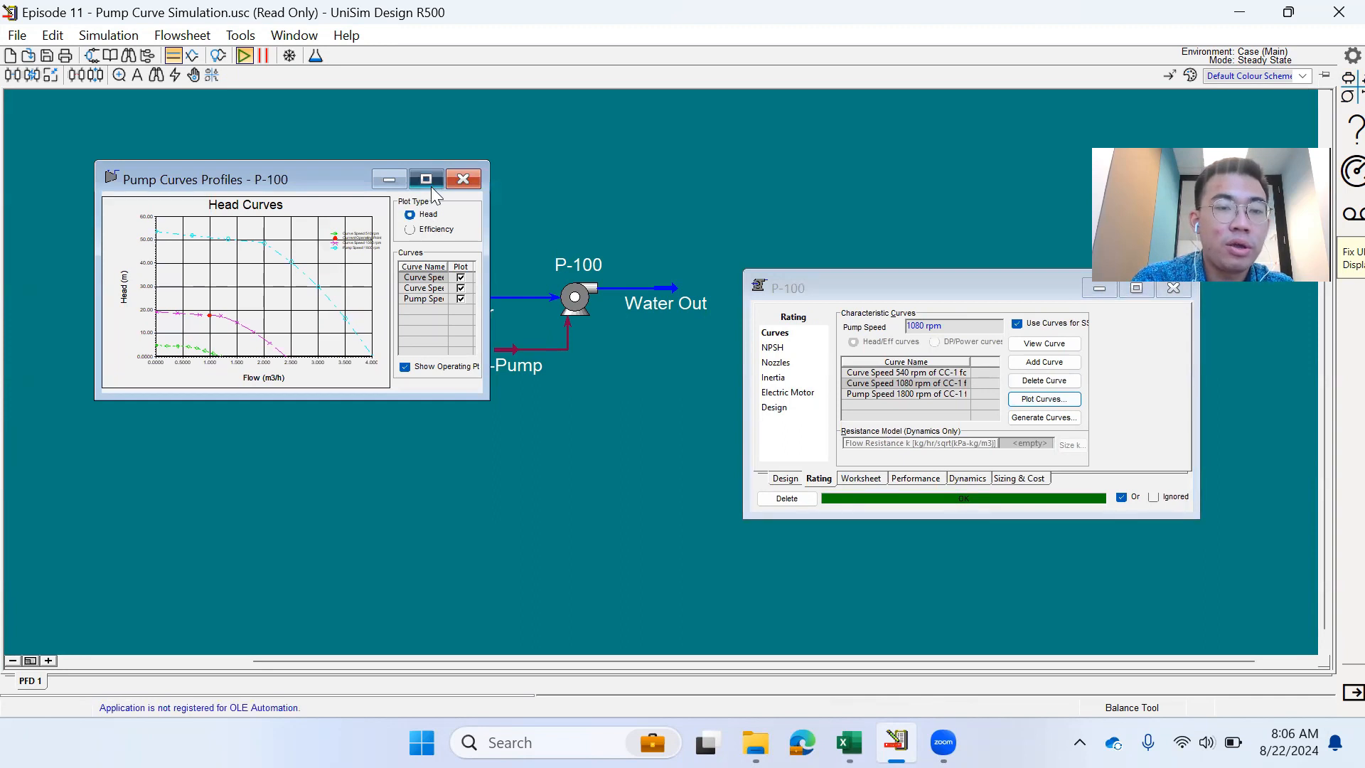
click(427, 180)
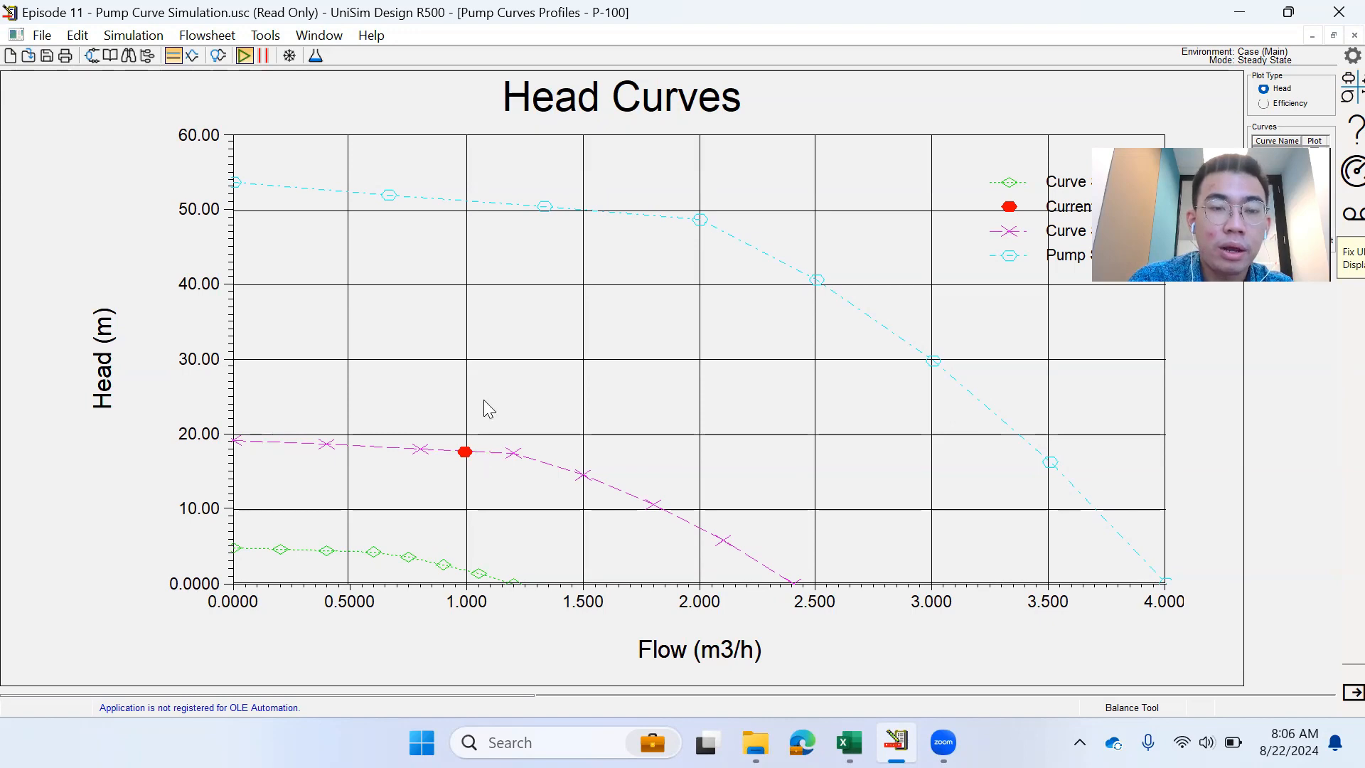
- Colour the 1800 rpm head curve red through Graph Control
right_click(509, 279)
click(511, 282)
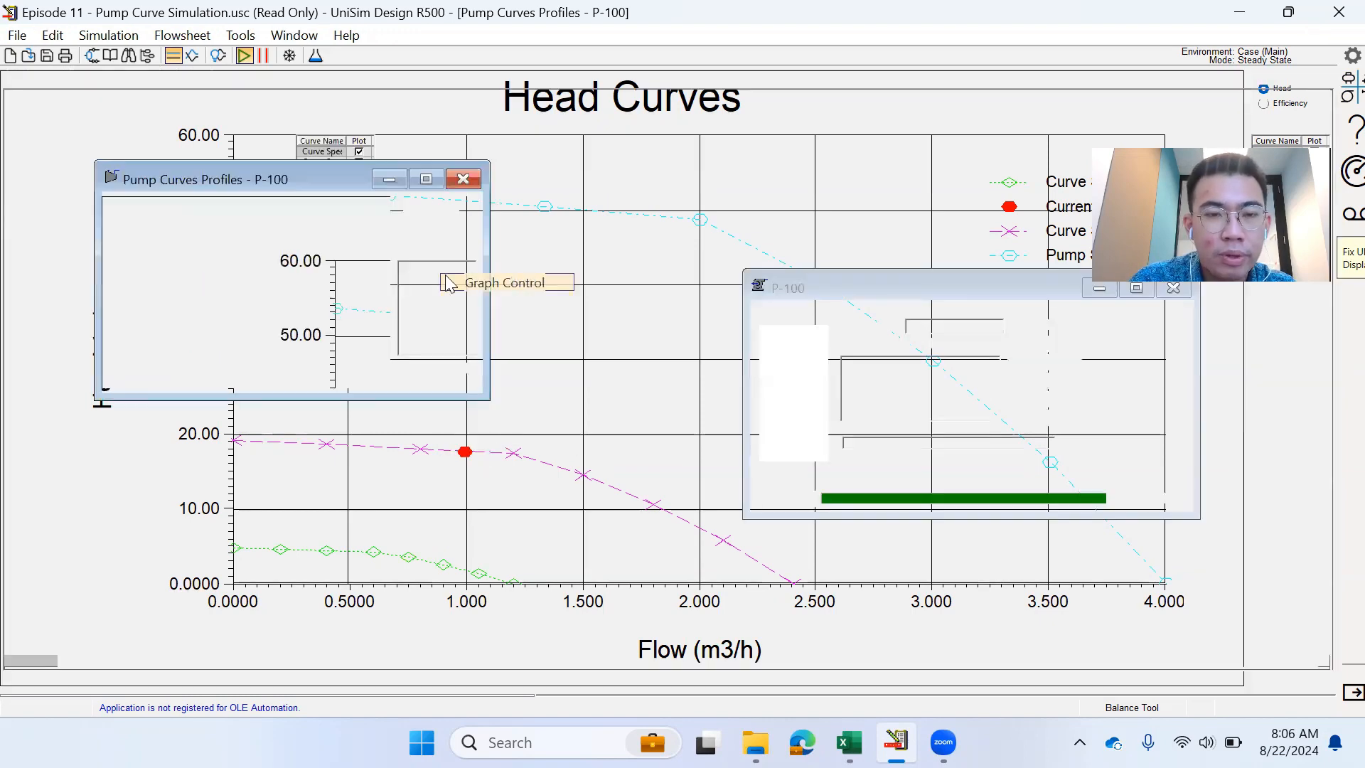
click(318, 254)
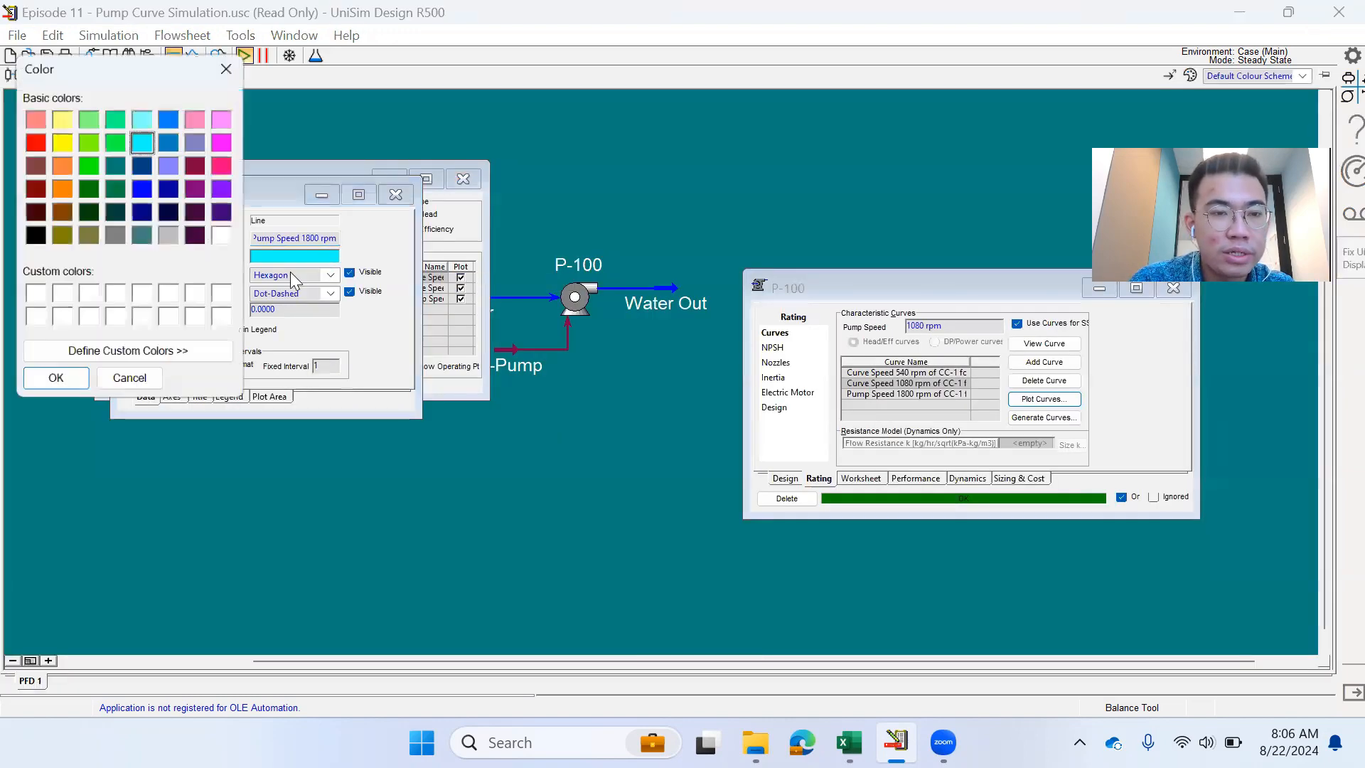
click(25, 138)
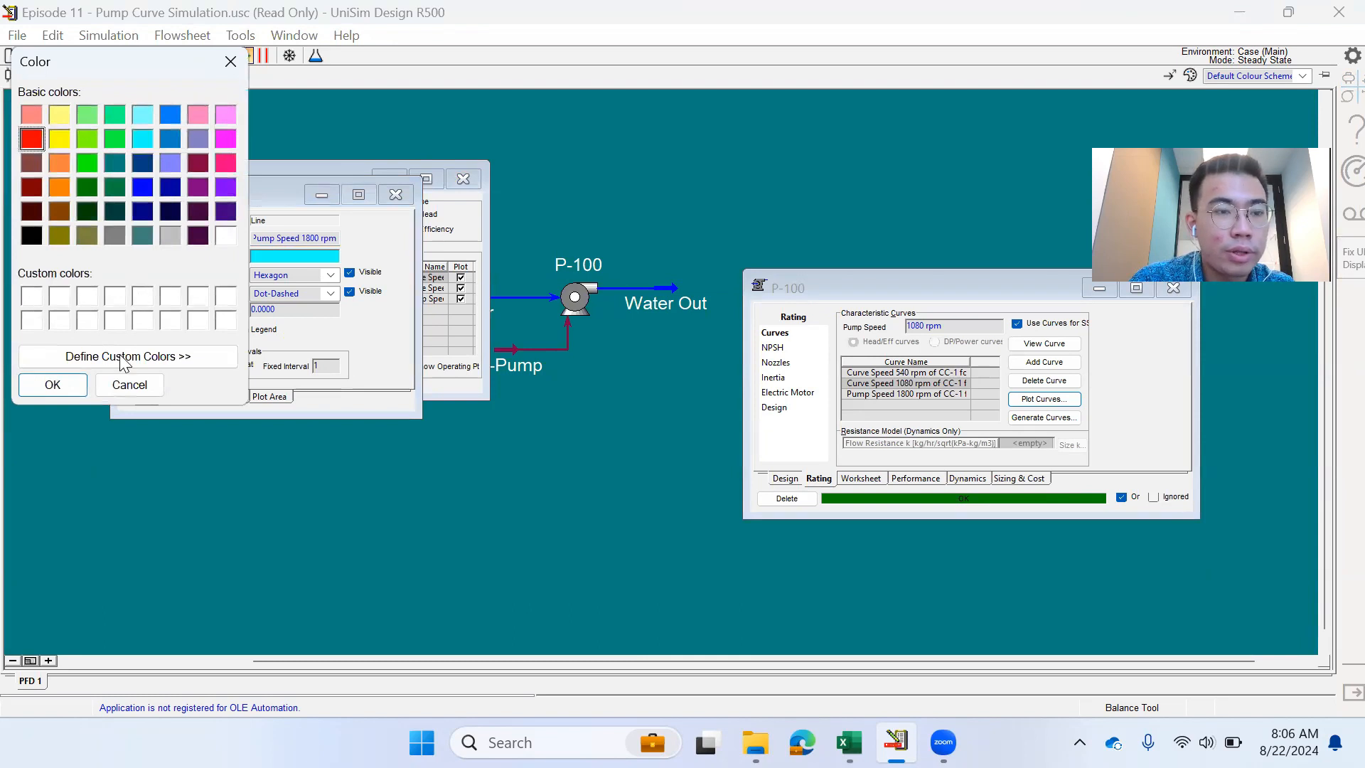
click(52, 385)
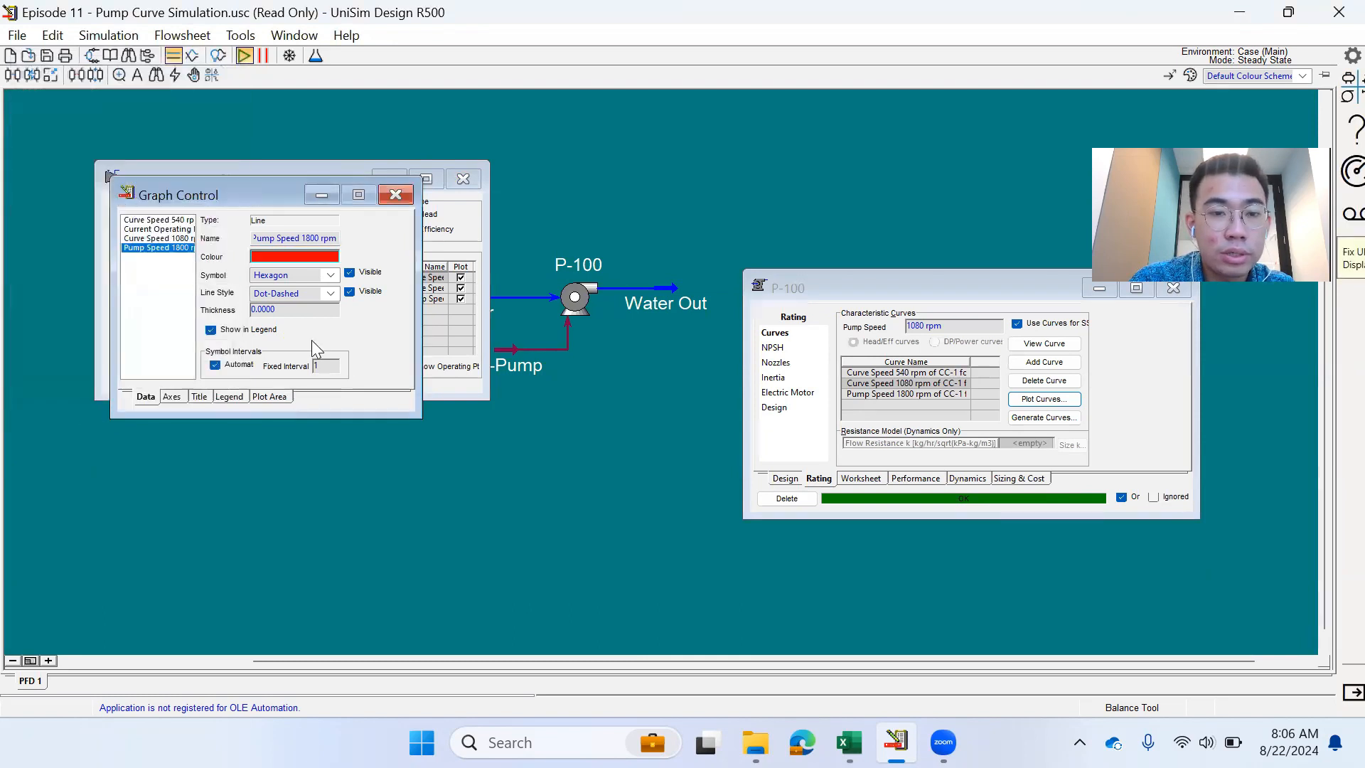
- Colour the 540 rpm curve dark blue, then redraw the plot at full size
click(172, 222)
click(295, 256)
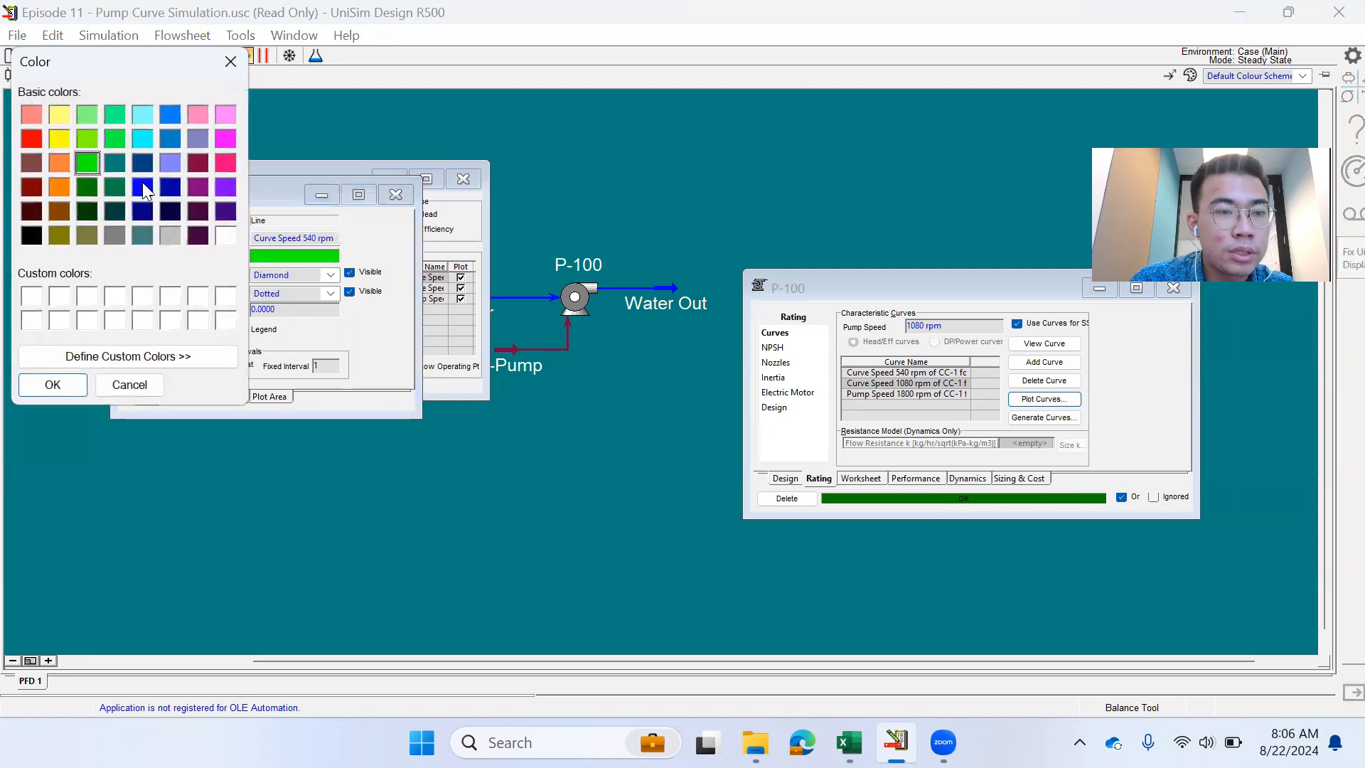
click(143, 186)
click(52, 385)
click(395, 194)
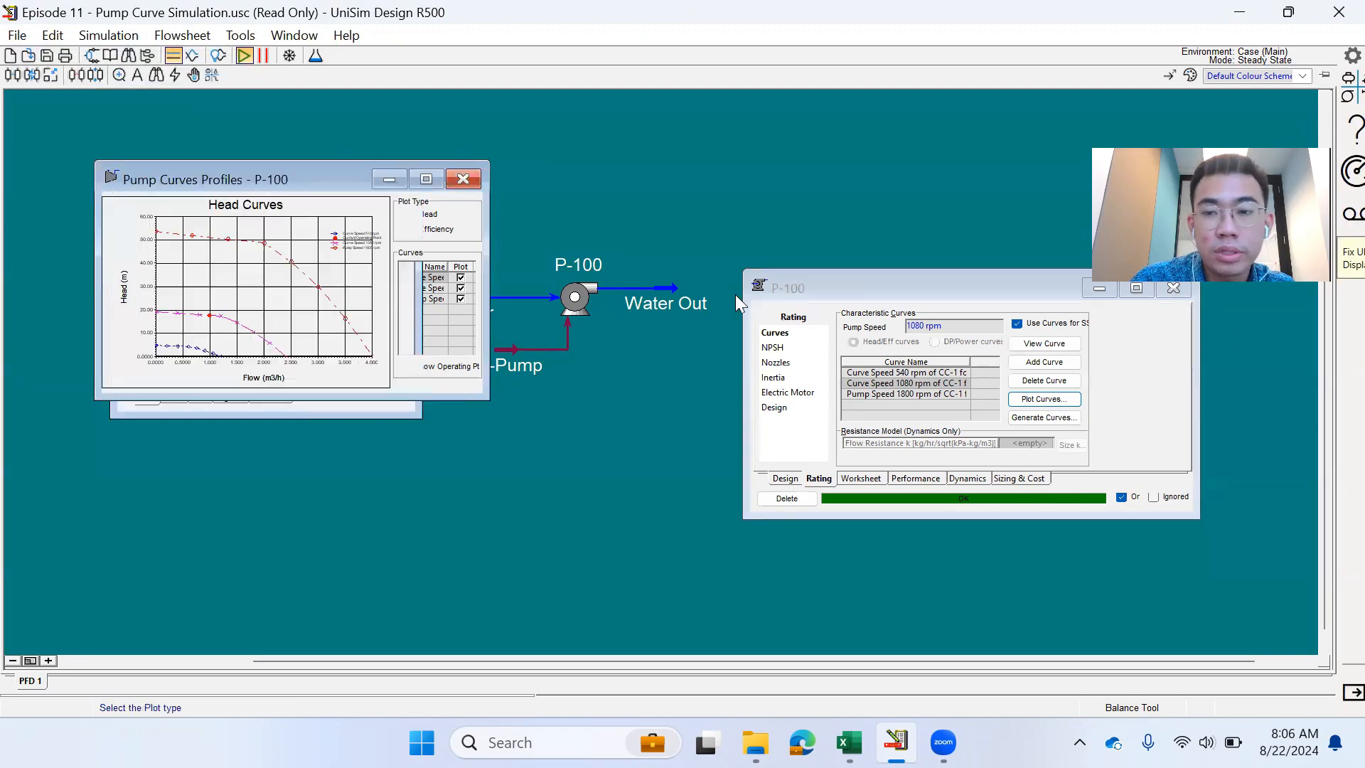
click(1055, 395)
click(425, 179)
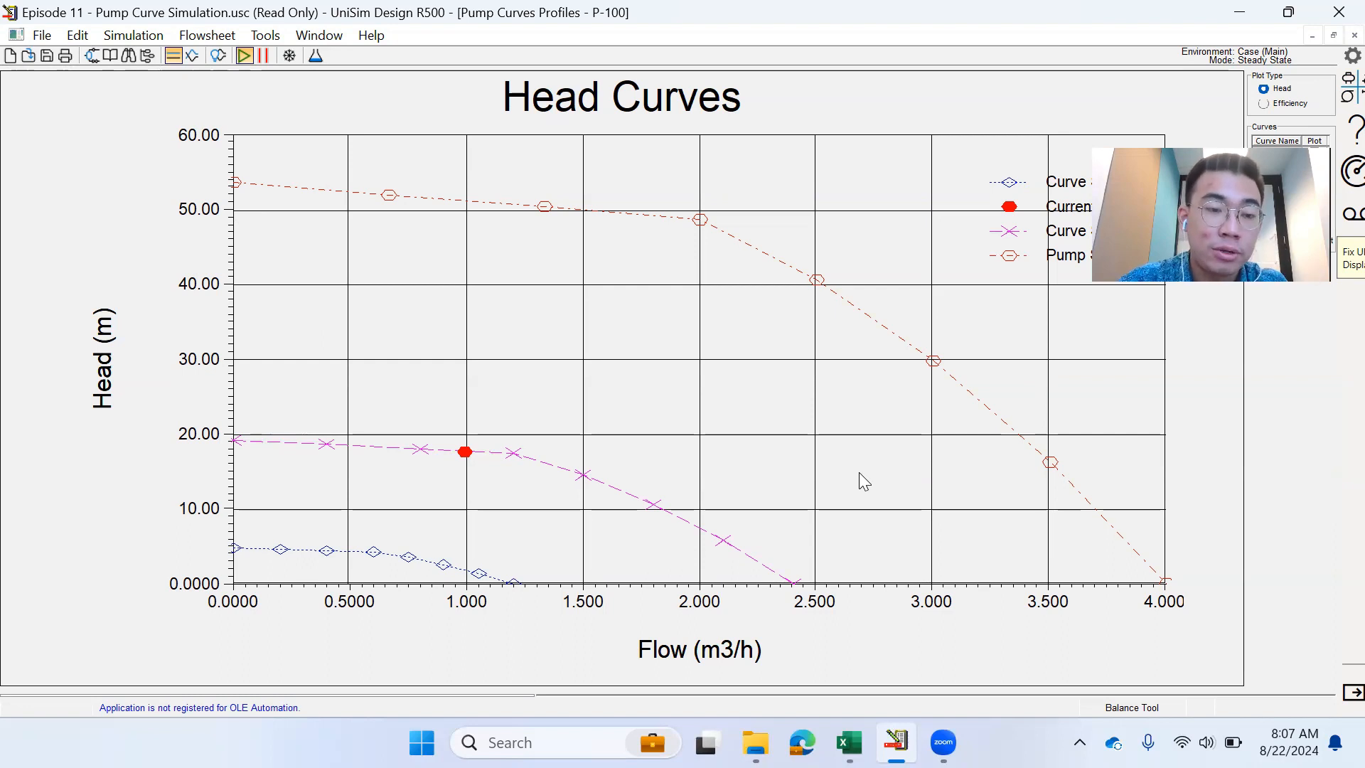
- Restore the curves plot to a floating window and open P-100's Worksheet beside it
click(1334, 35)
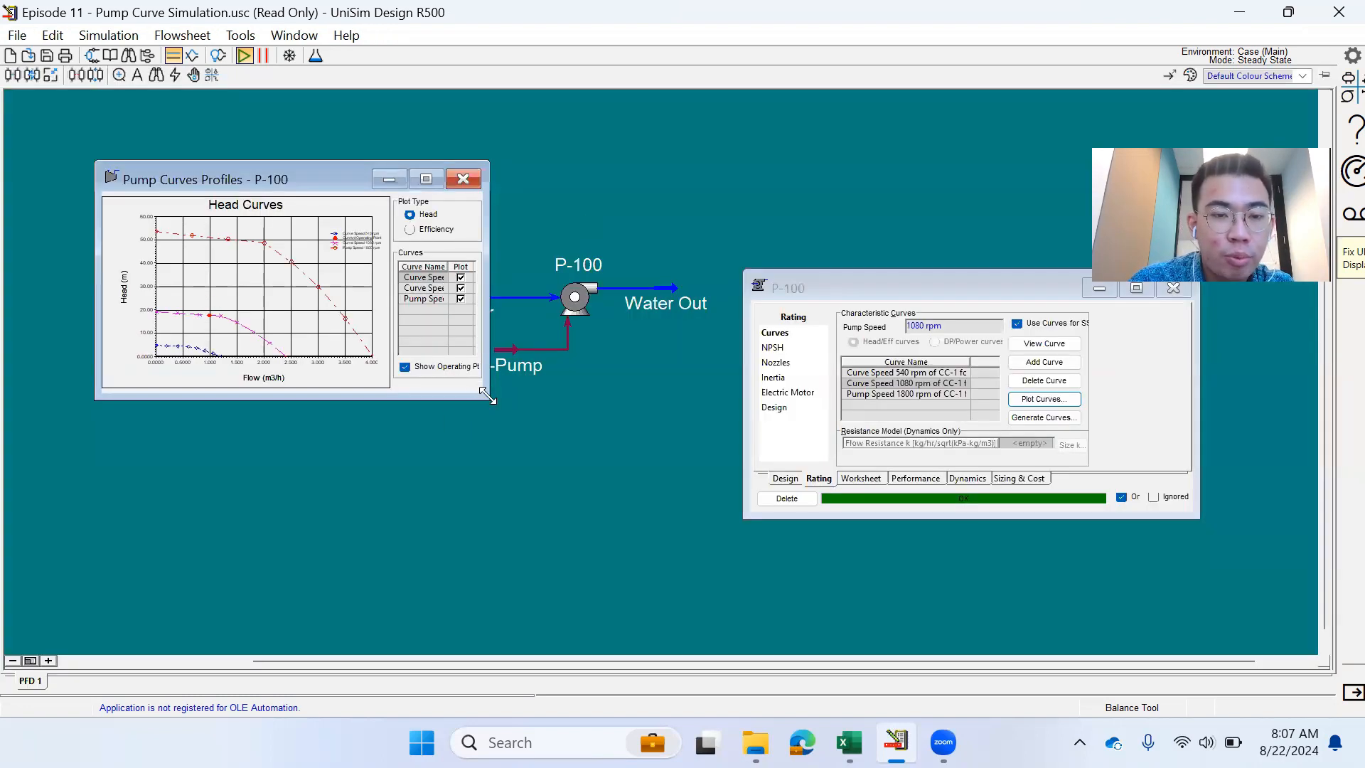
drag(487, 396, 726, 616)
drag(379, 175, 218, 203)
click(678, 327)
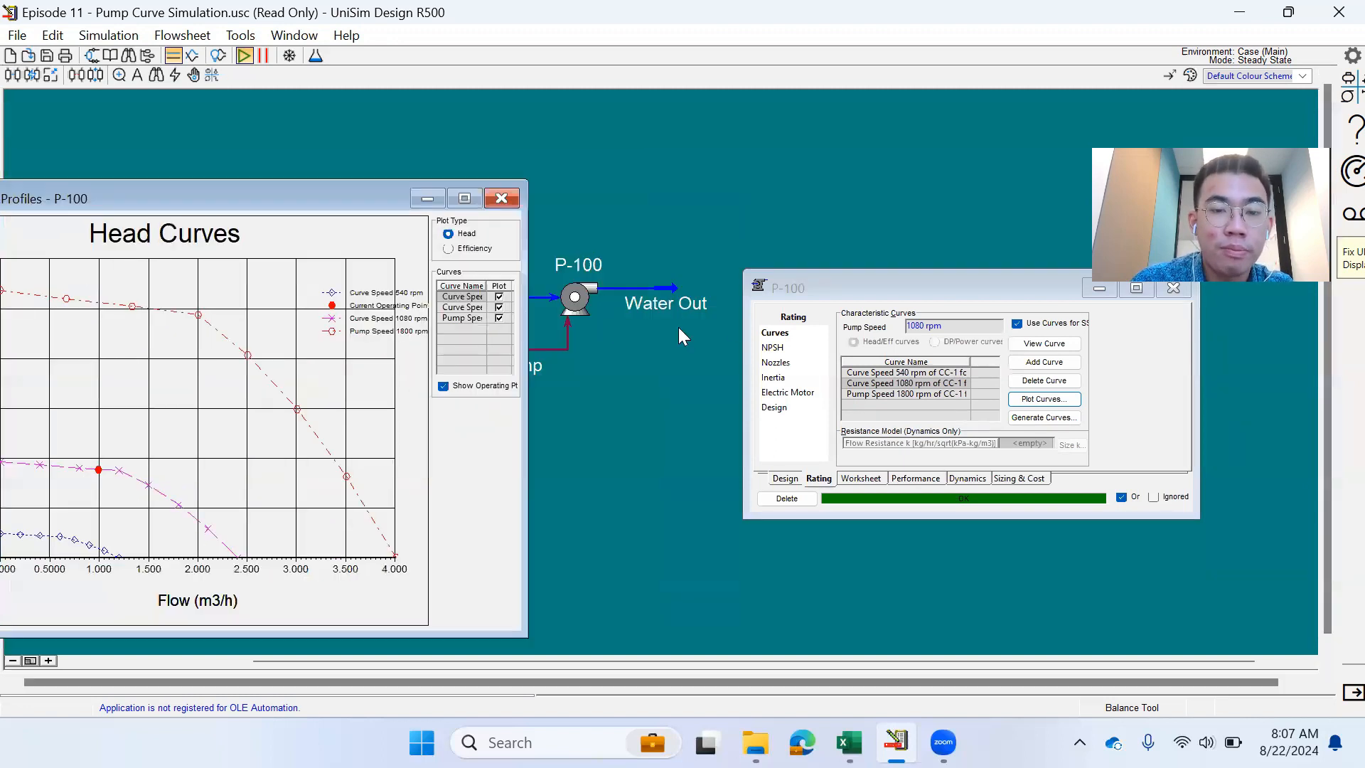
double_click(576, 302)
click(873, 482)
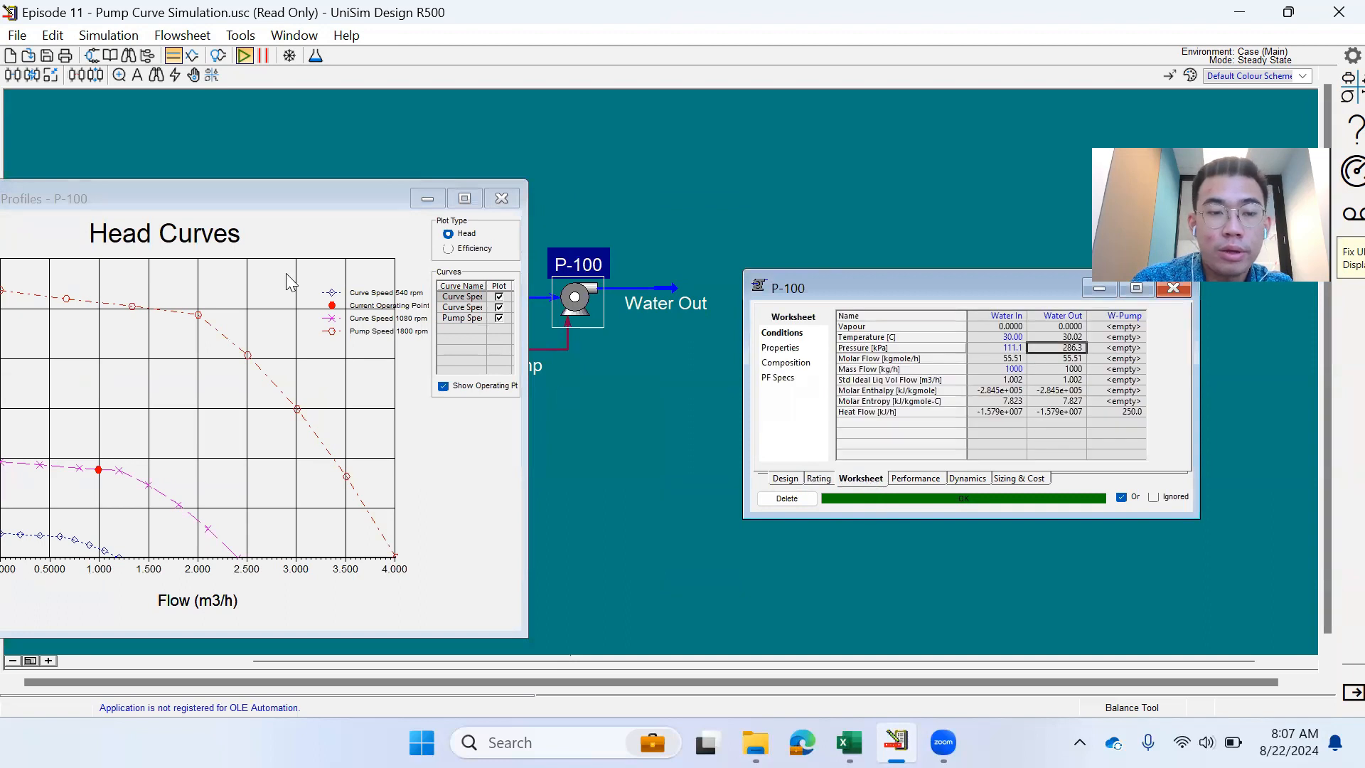
drag(250, 200, 335, 207)
click(1055, 359)
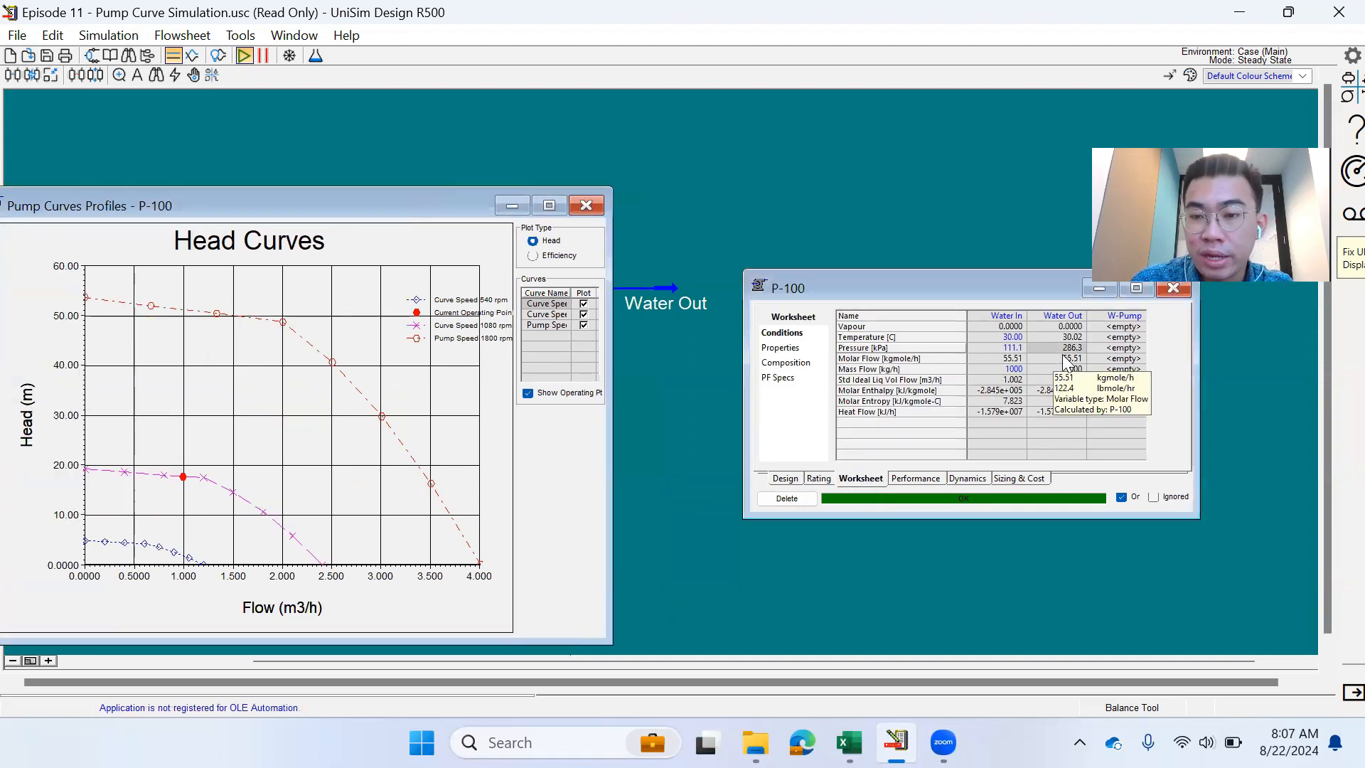
- Try a 1500 kg/h Water In mass flow, then set it back to 1000 kg/h
click(1009, 368)
text(1500)
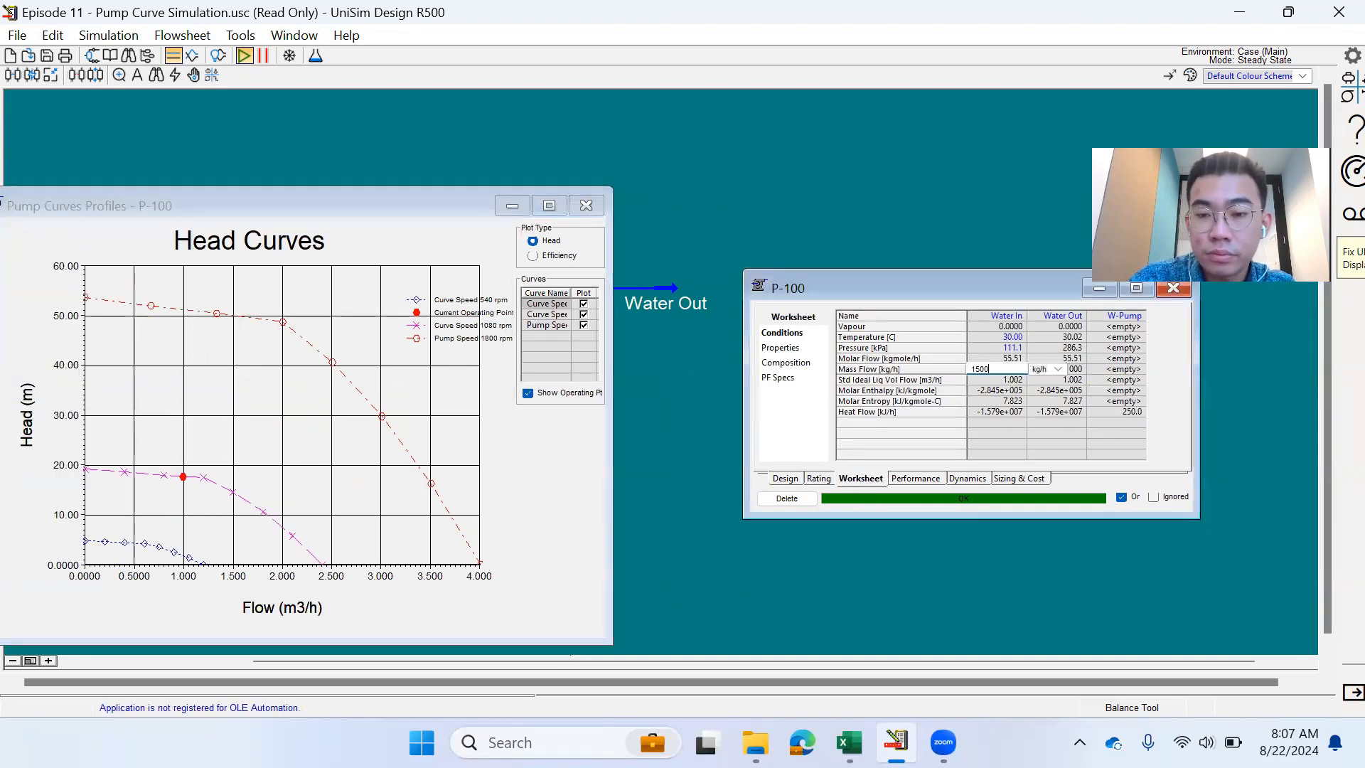
key(Return)
mouse_move(1033, 380)
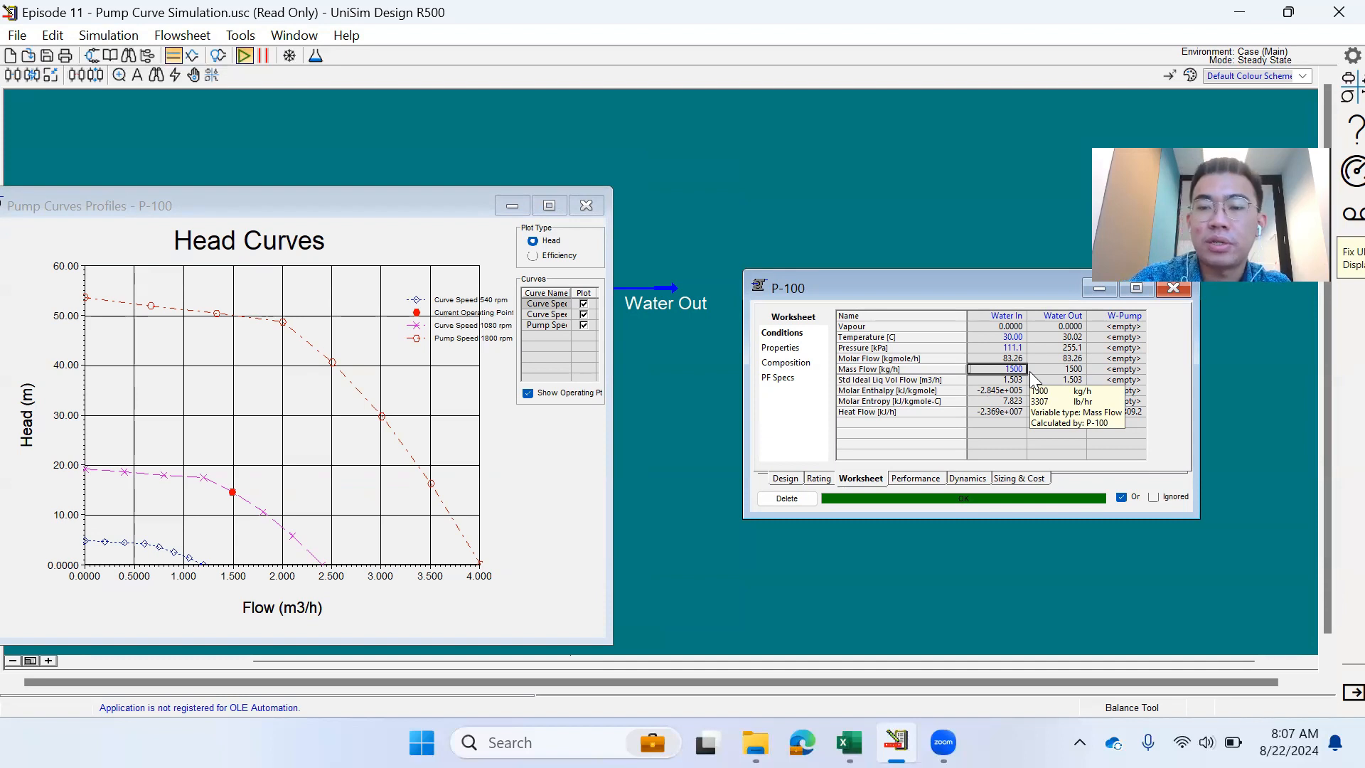
text(1000)
key(Return)
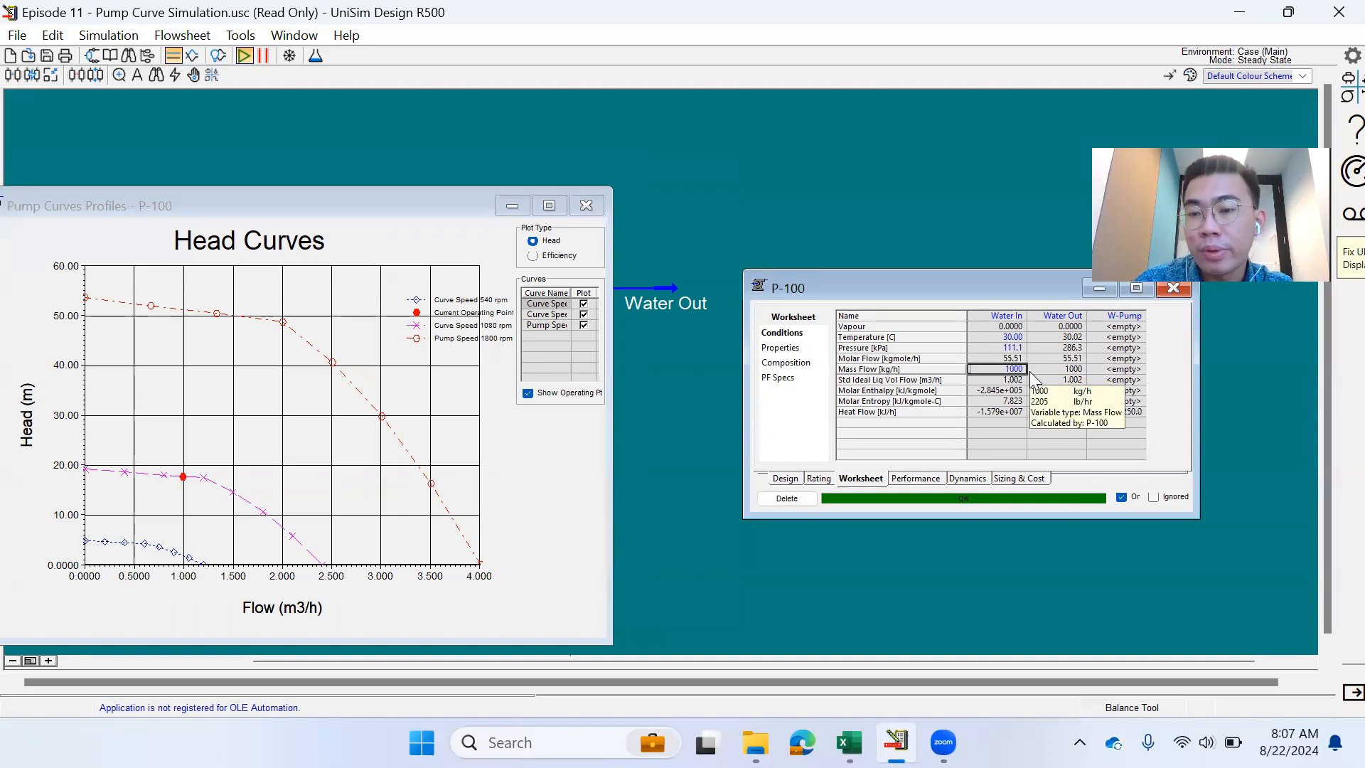
- Set the Water In mass flow to 1500 kg/h again
key(Up)
key(Up)
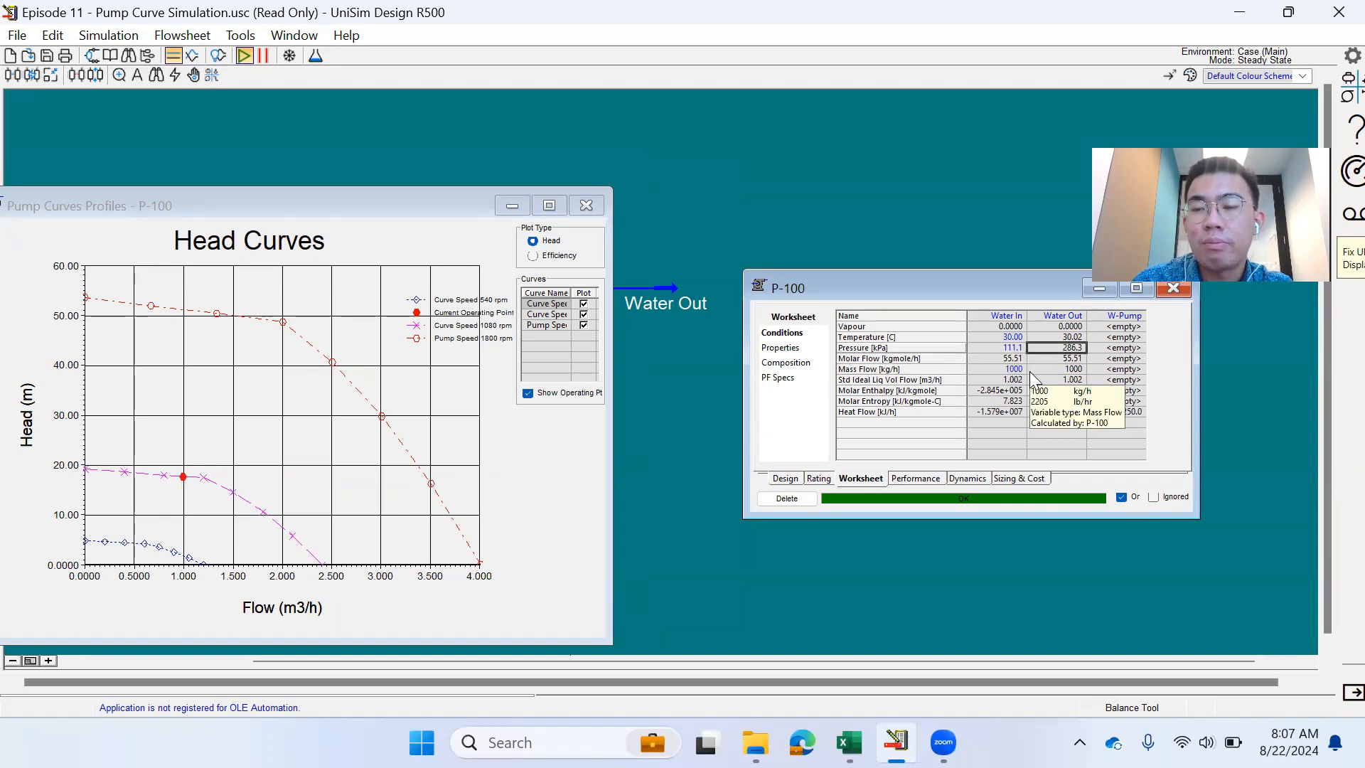
key(Down)
key(Left)
key(Down)
text(1500)
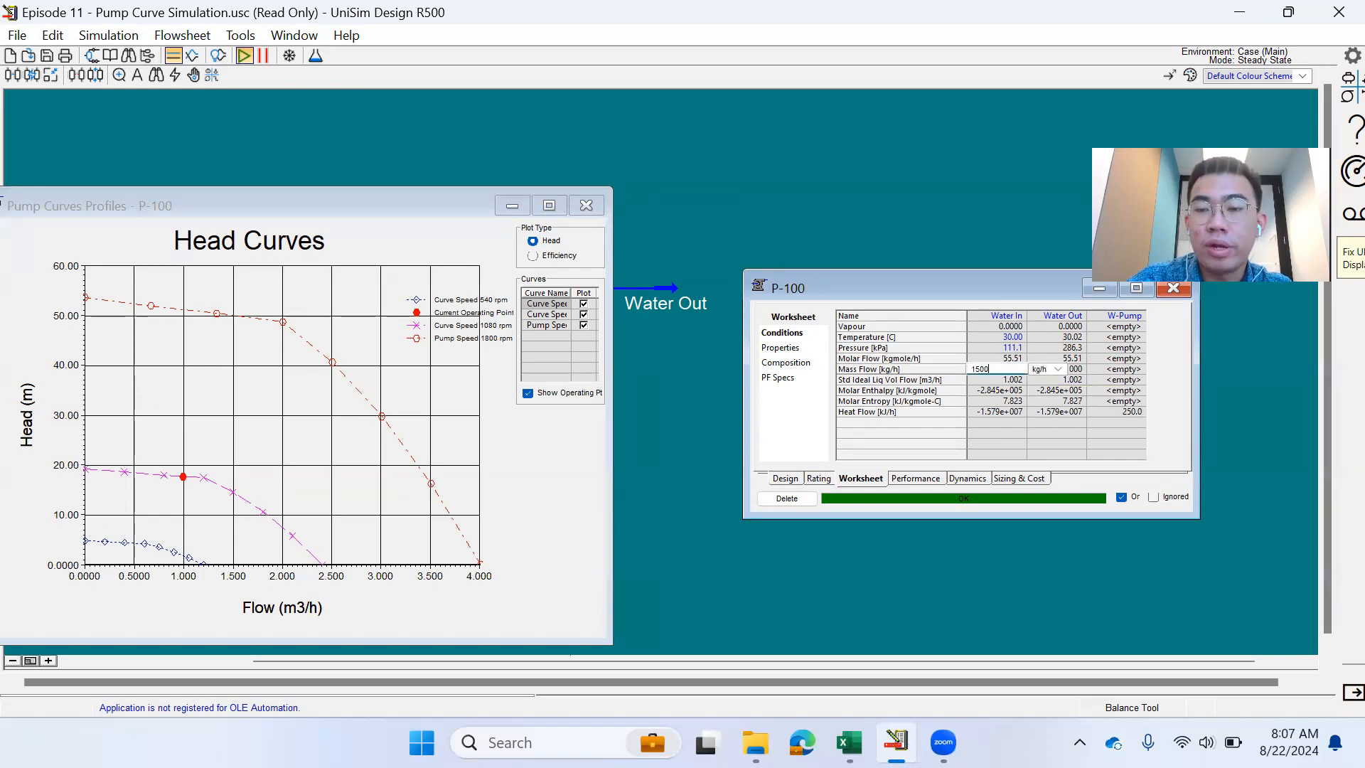
key(Return)
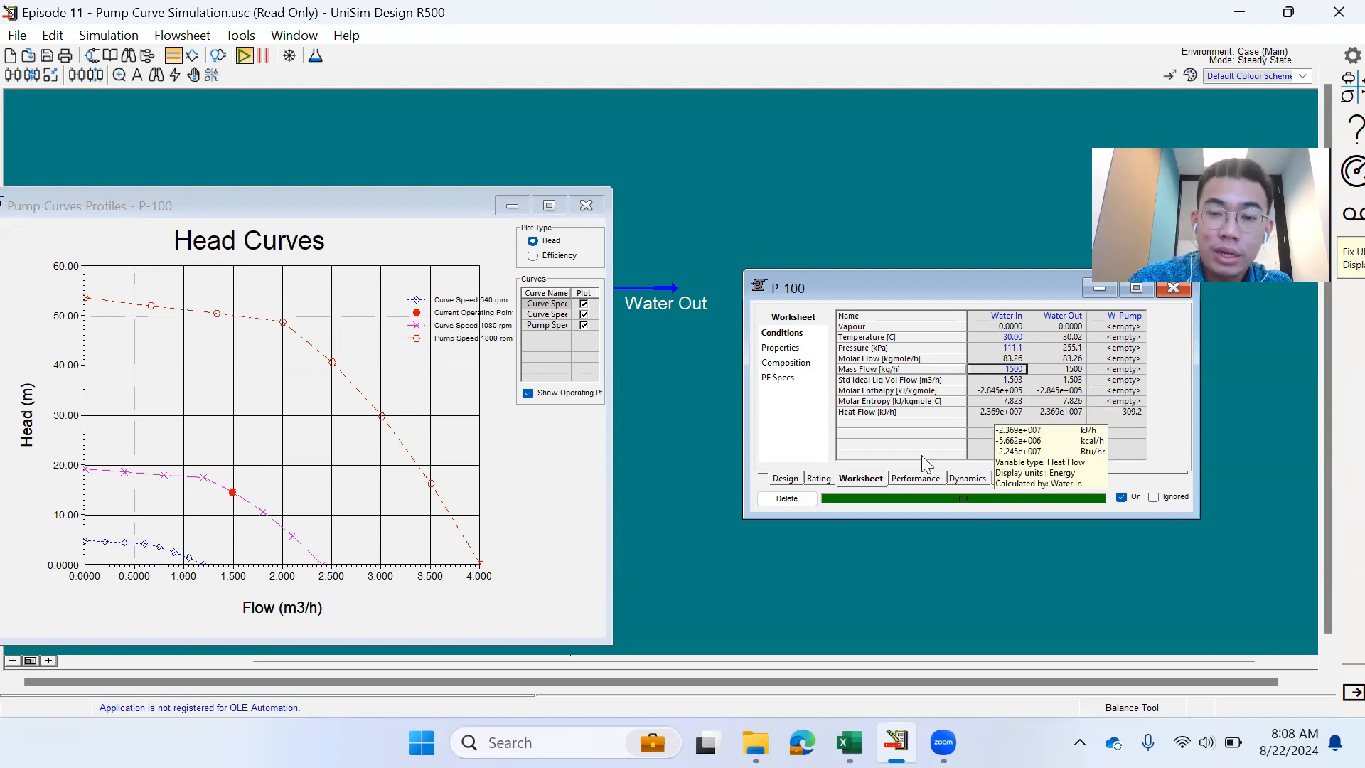
- Check the pump head and duty, restore 1000 kg/h, and close P-100
click(785, 477)
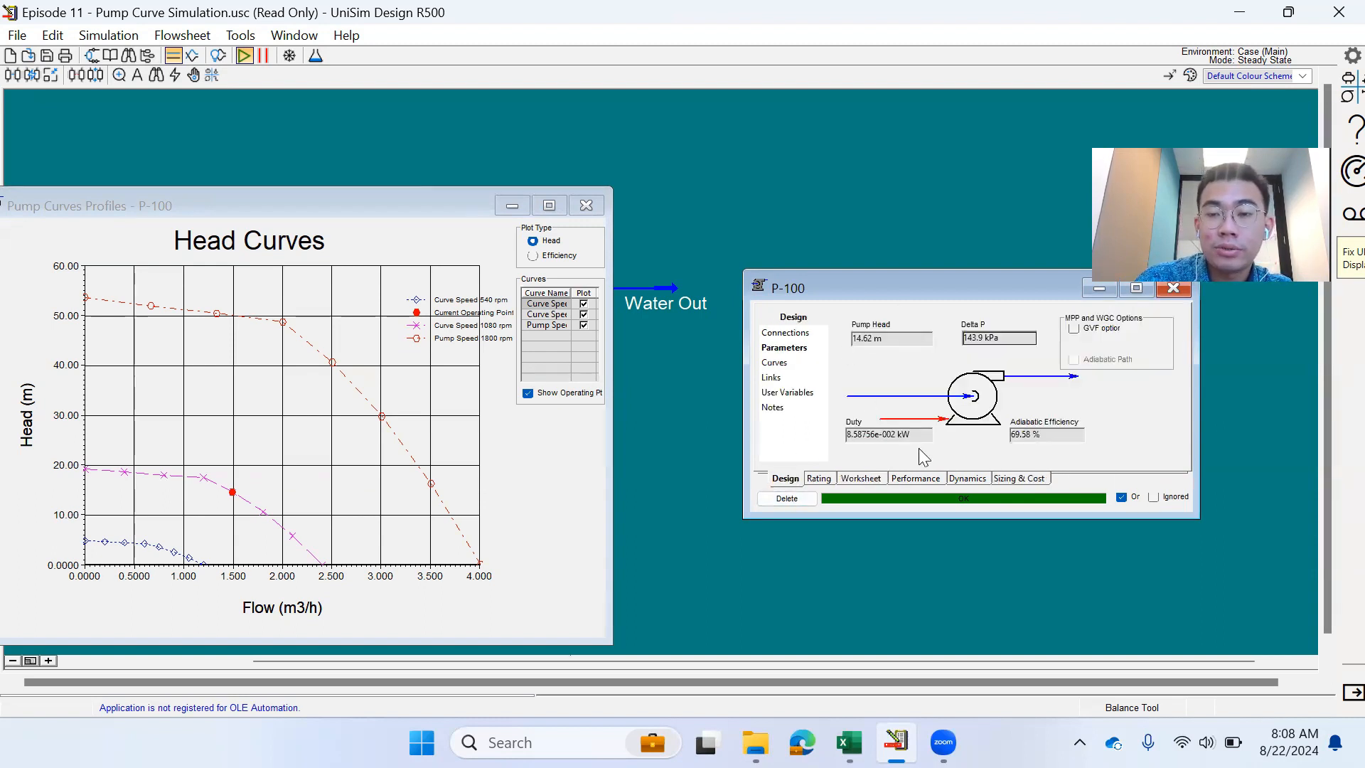
click(874, 479)
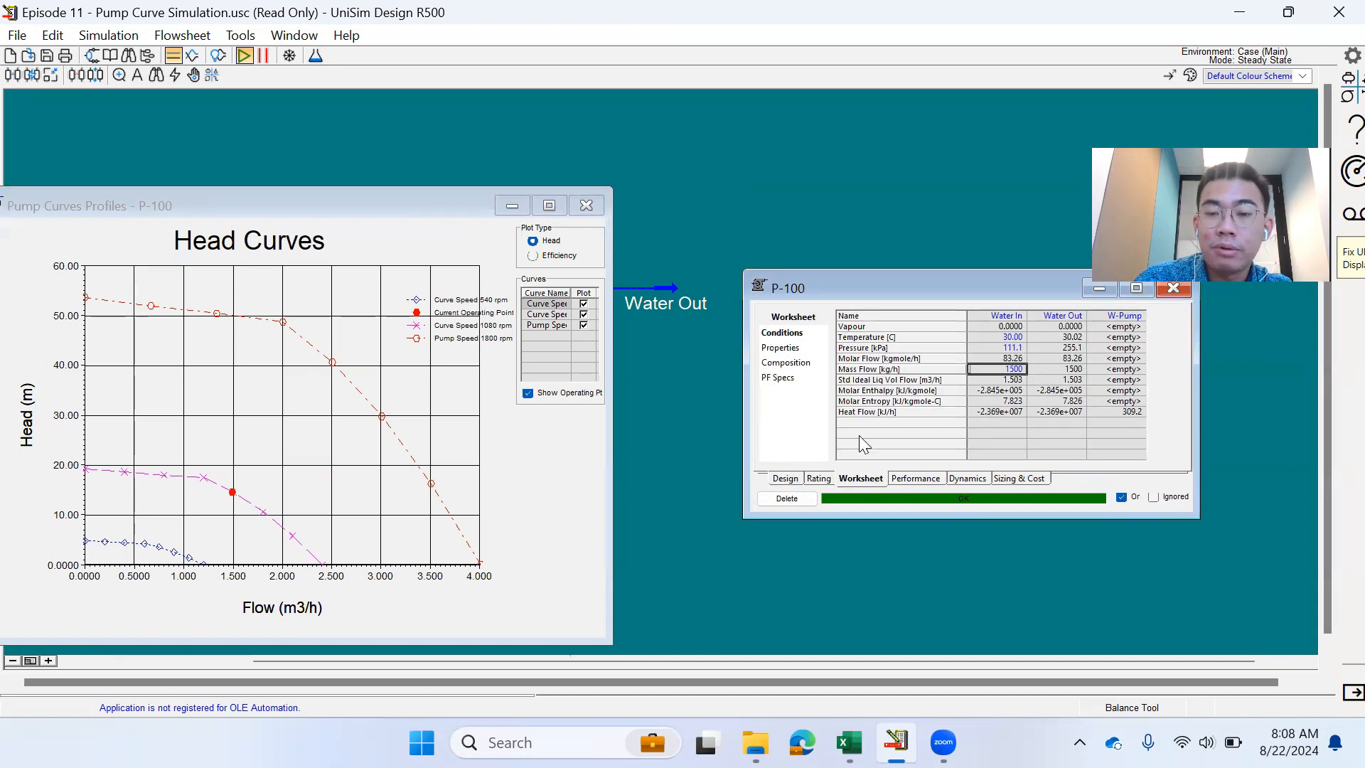
text(1000)
key(Return)
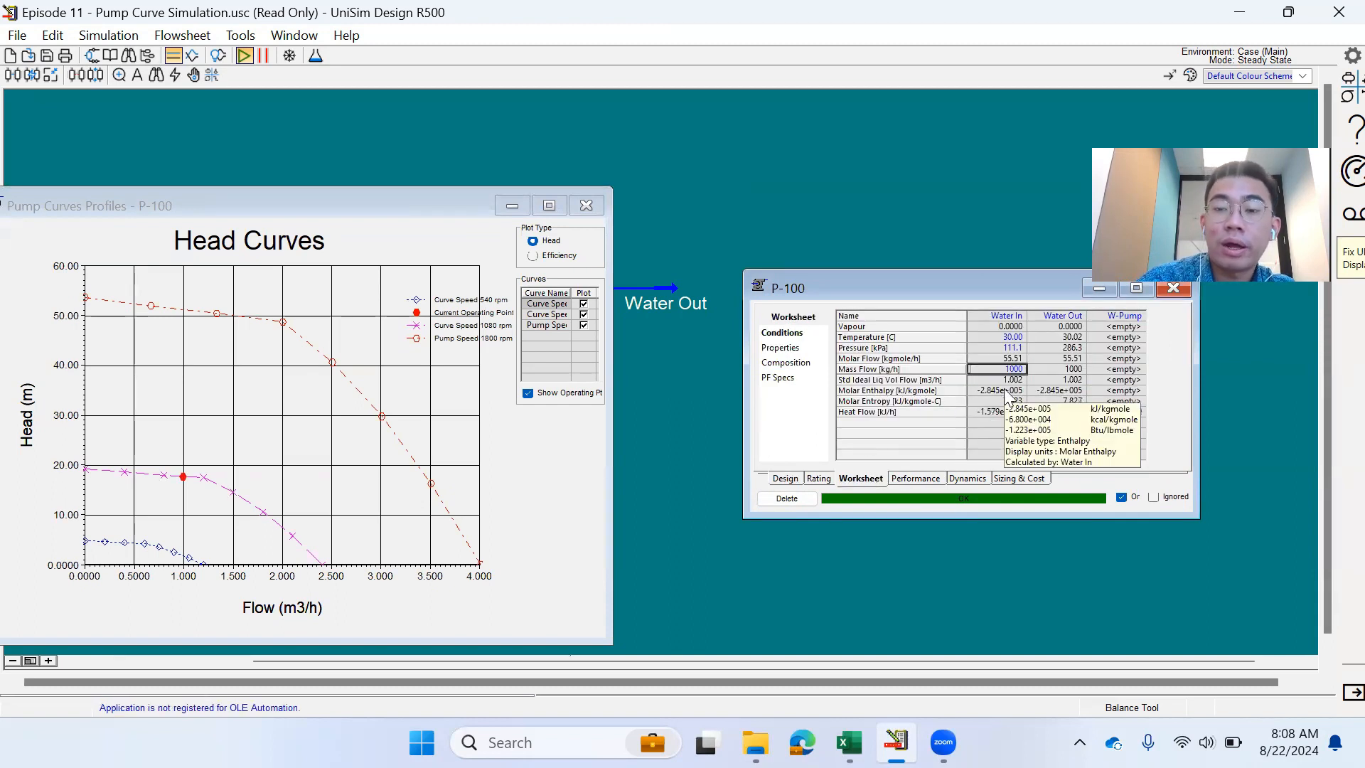
drag(926, 293, 257, 355)
click(504, 350)
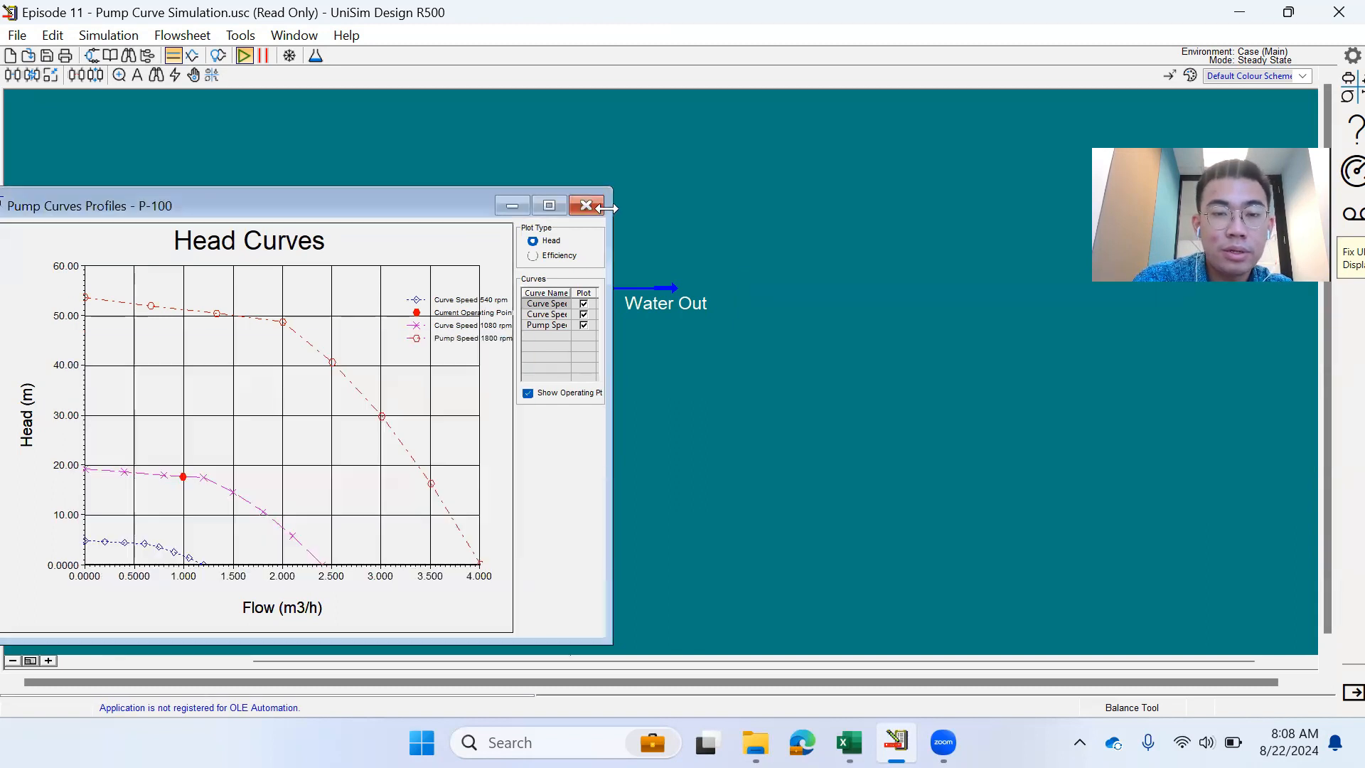
- Close the curves plot and add a P-100 flowsheet table showing only Power
click(586, 205)
right_click(583, 302)
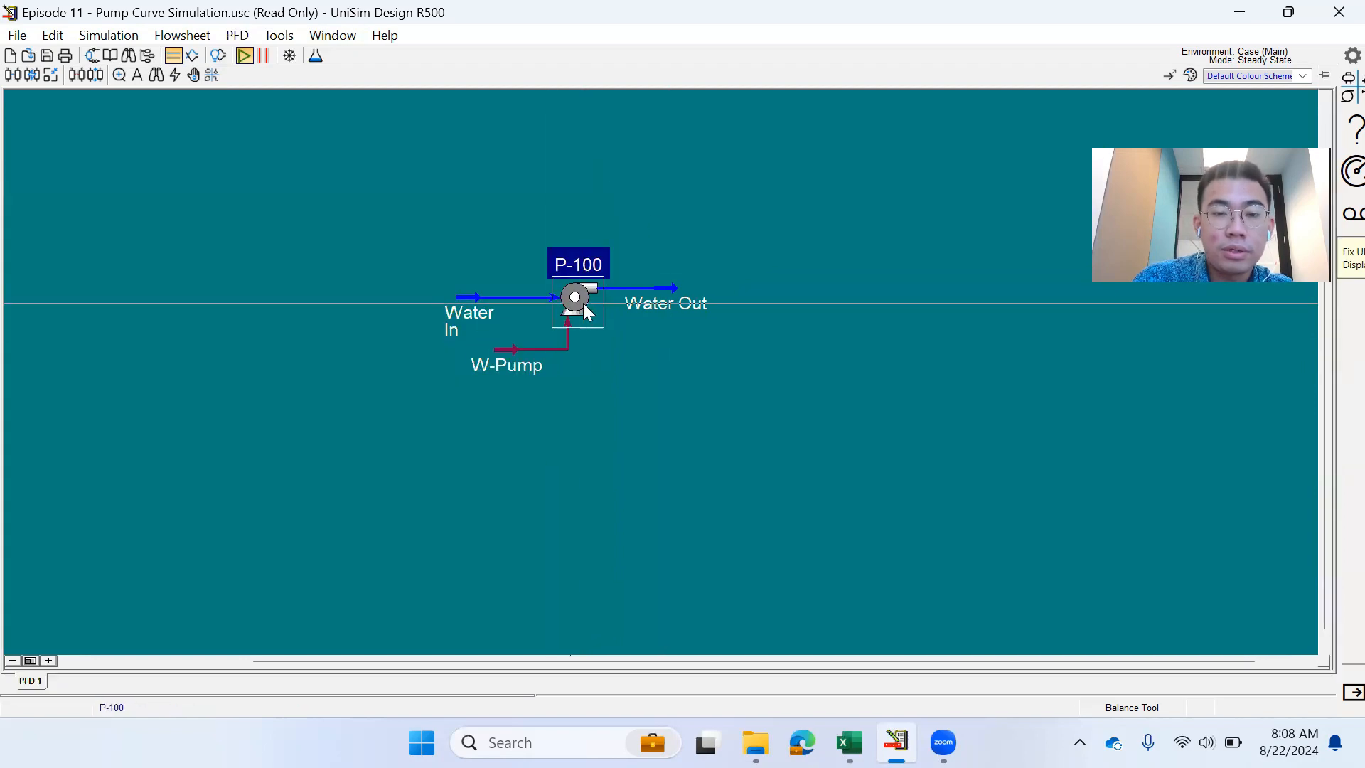
click(565, 541)
drag(739, 402, 846, 413)
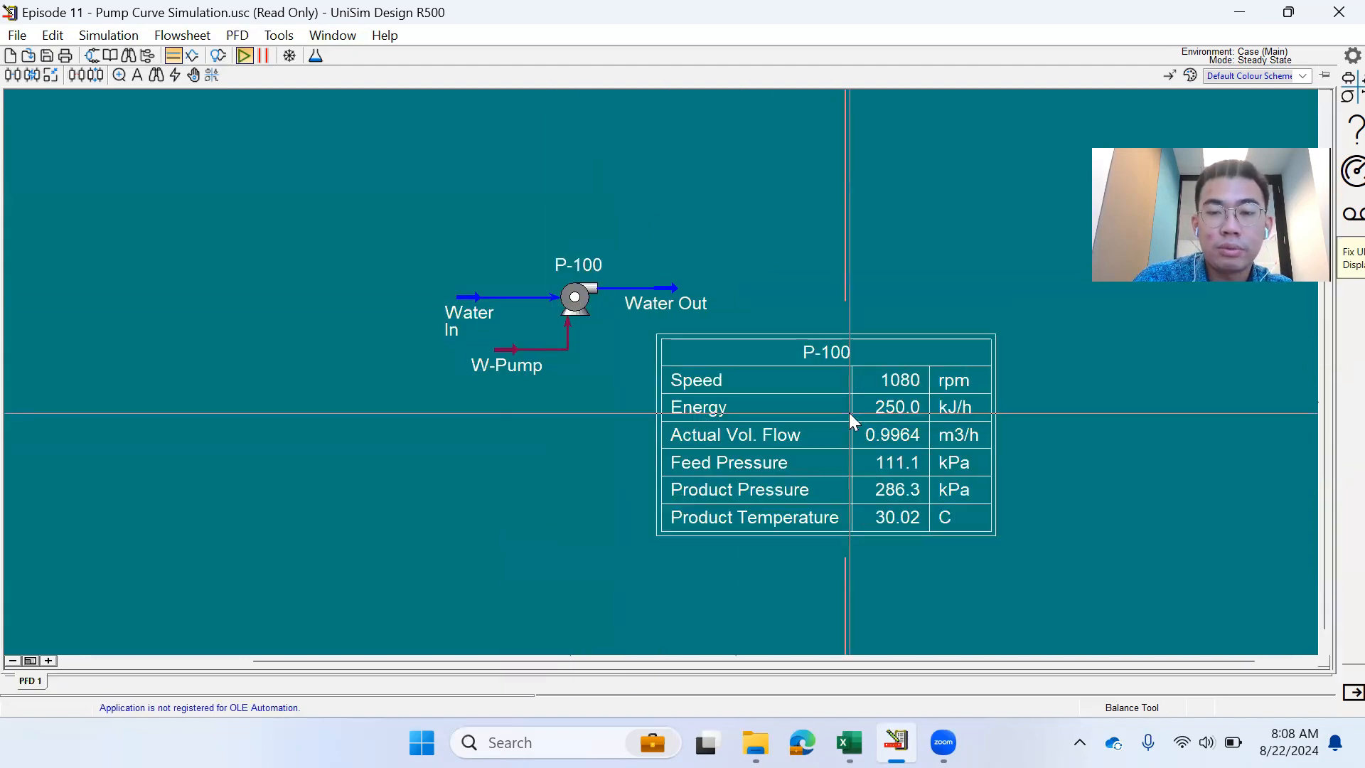
double_click(846, 413)
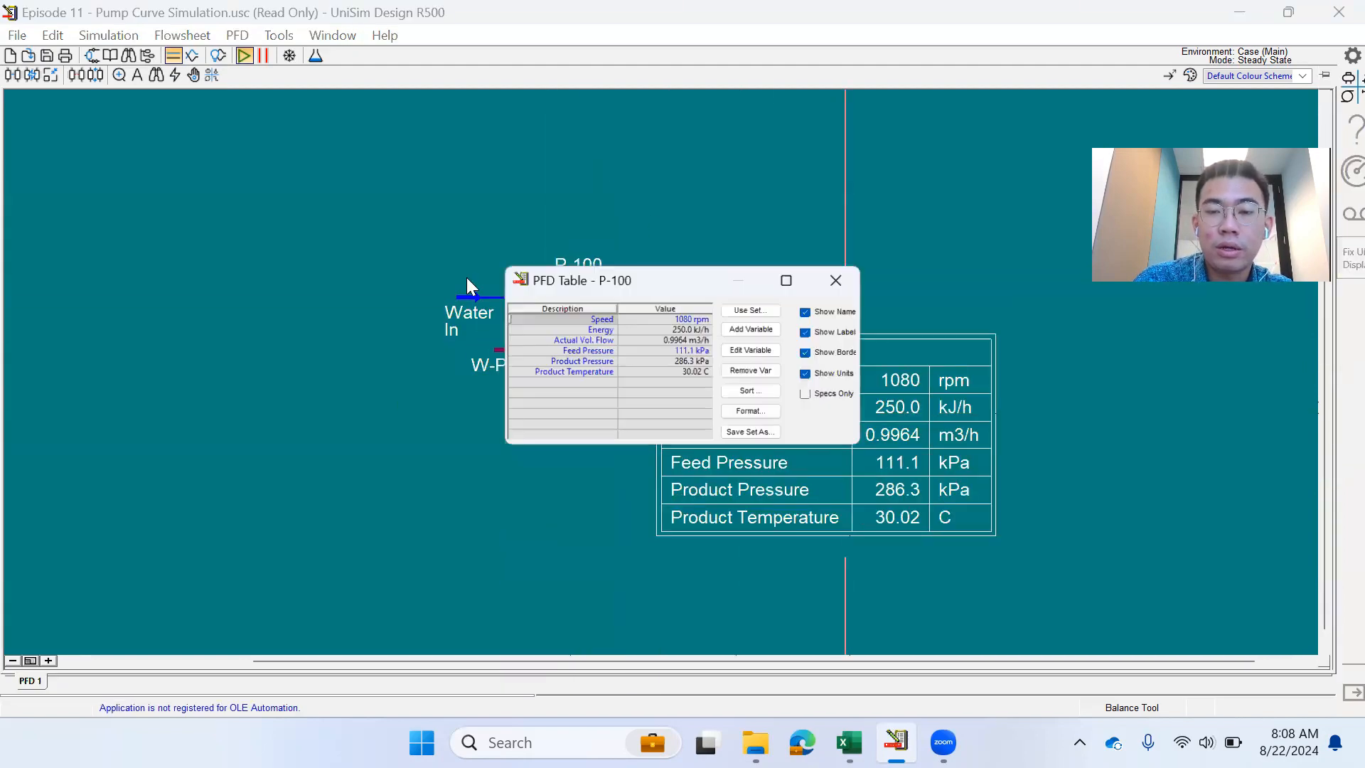
click(750, 371)
click(745, 330)
click(561, 350)
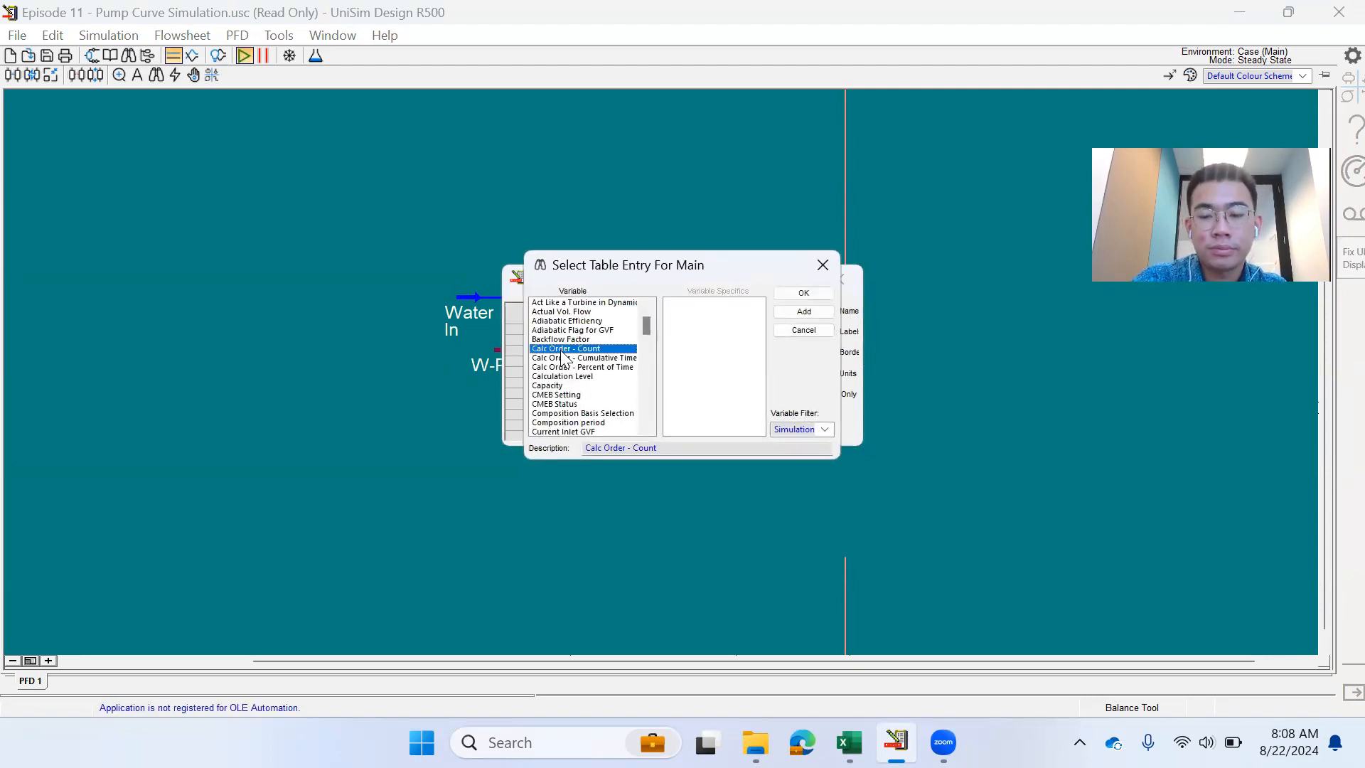
text(po)
key(Return)
click(839, 281)
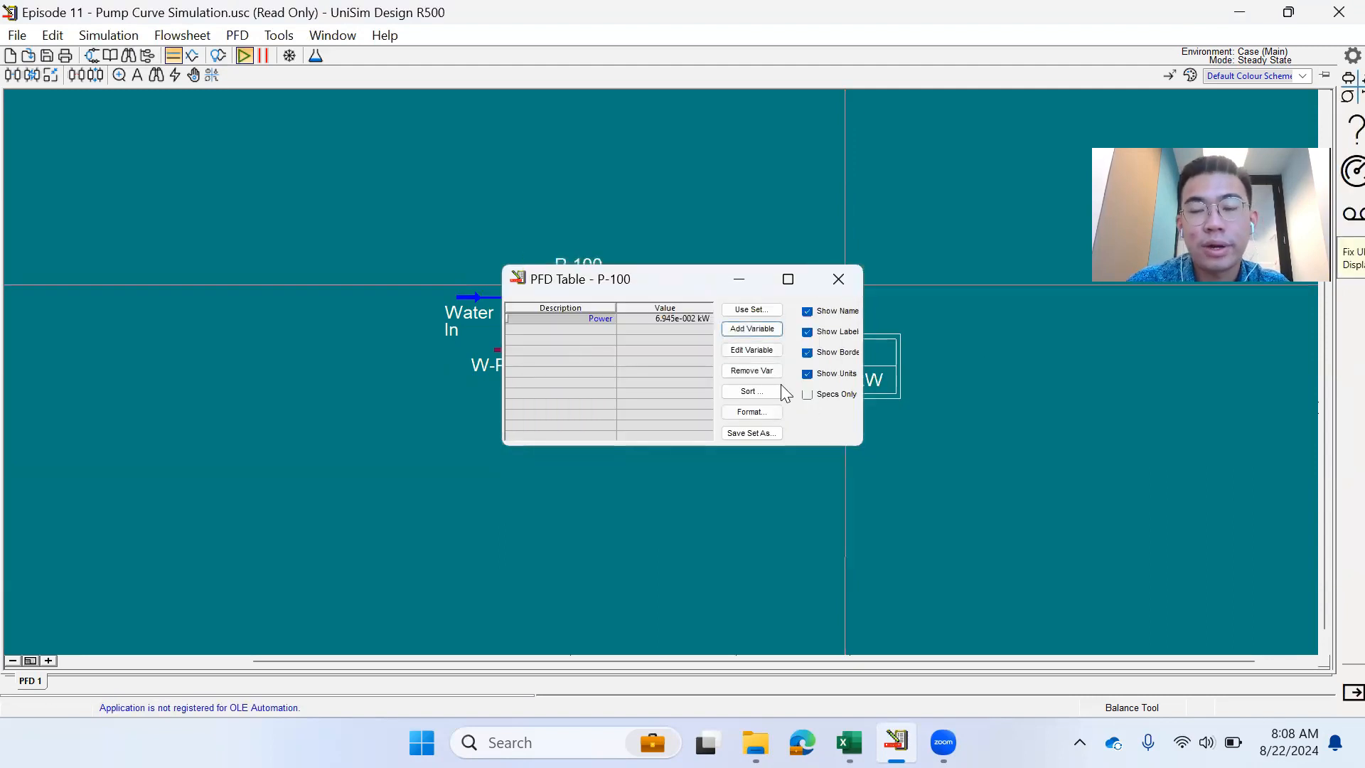
- Move the table and adjust the Power value's significant-figure format
drag(833, 382, 915, 386)
double_click(914, 386)
click(640, 319)
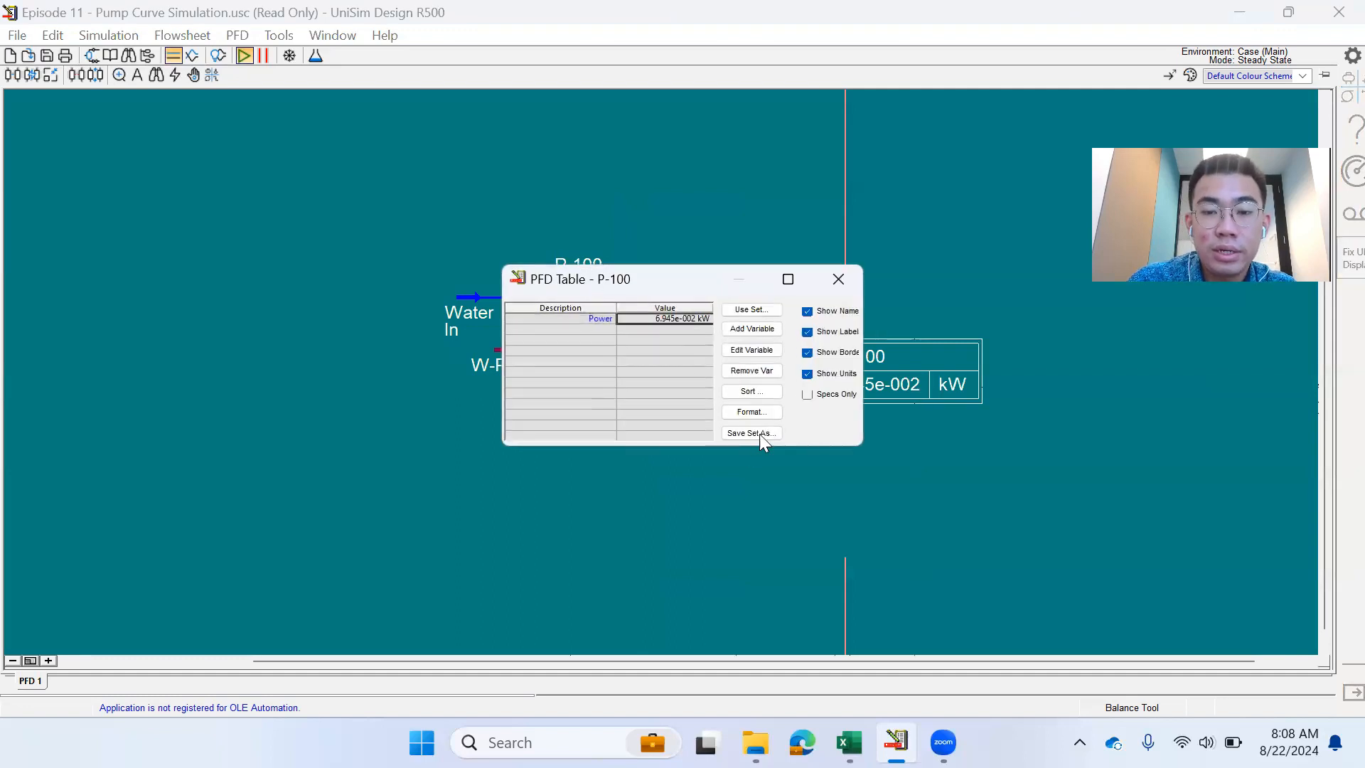
click(746, 414)
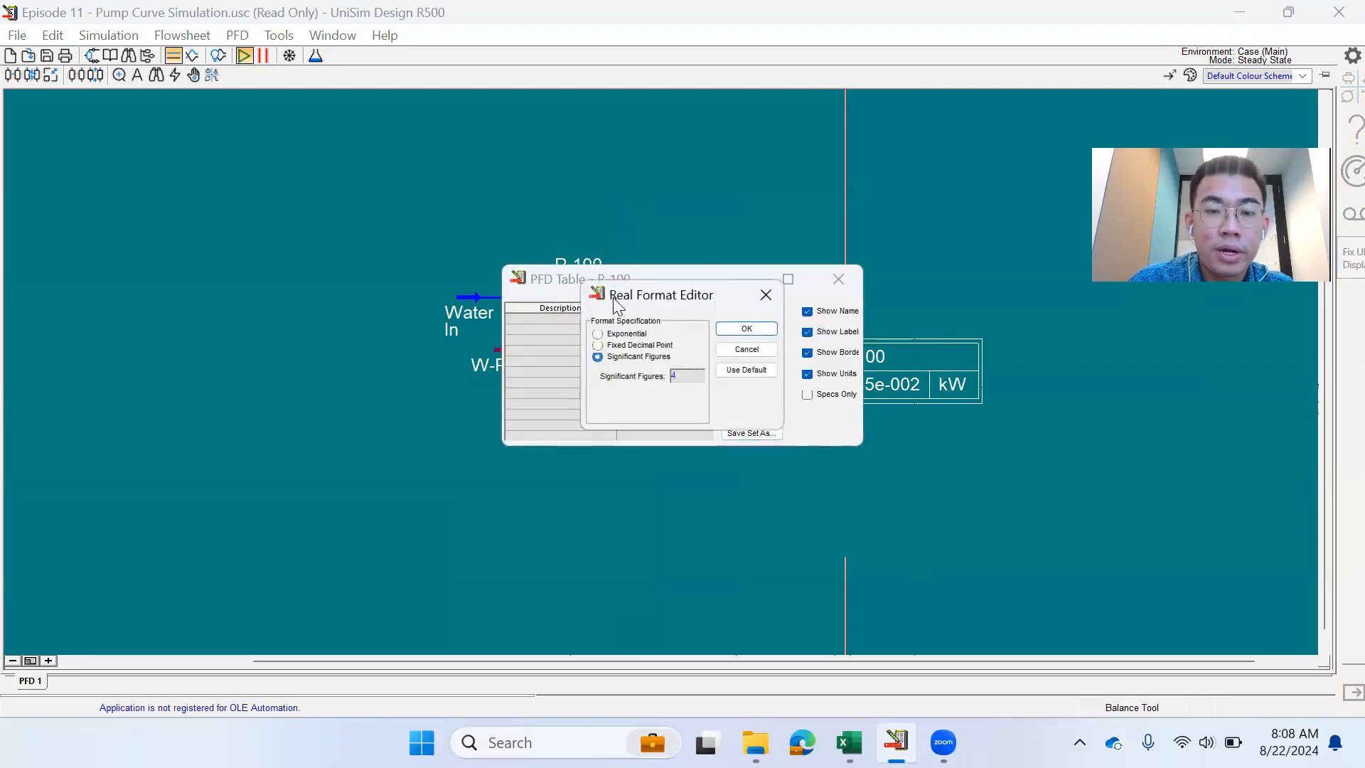
click(681, 378)
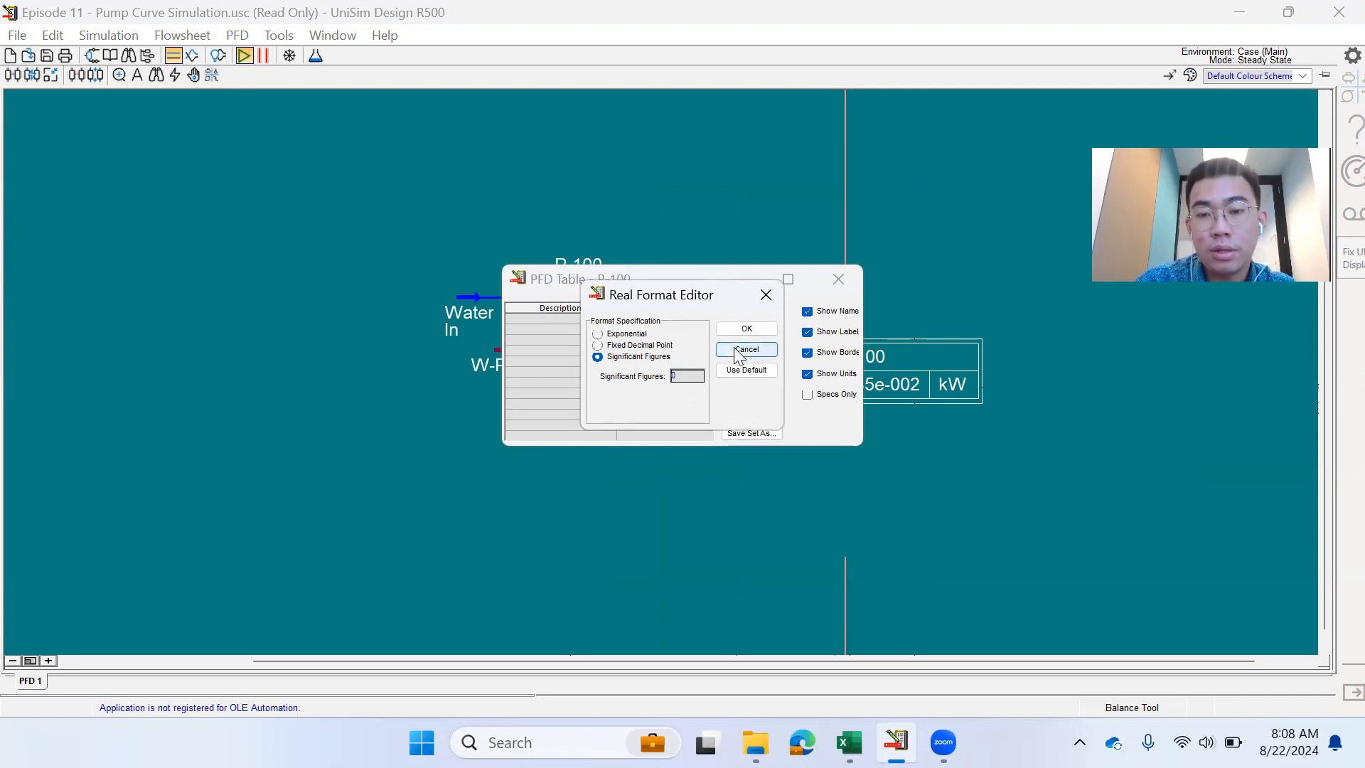
click(745, 329)
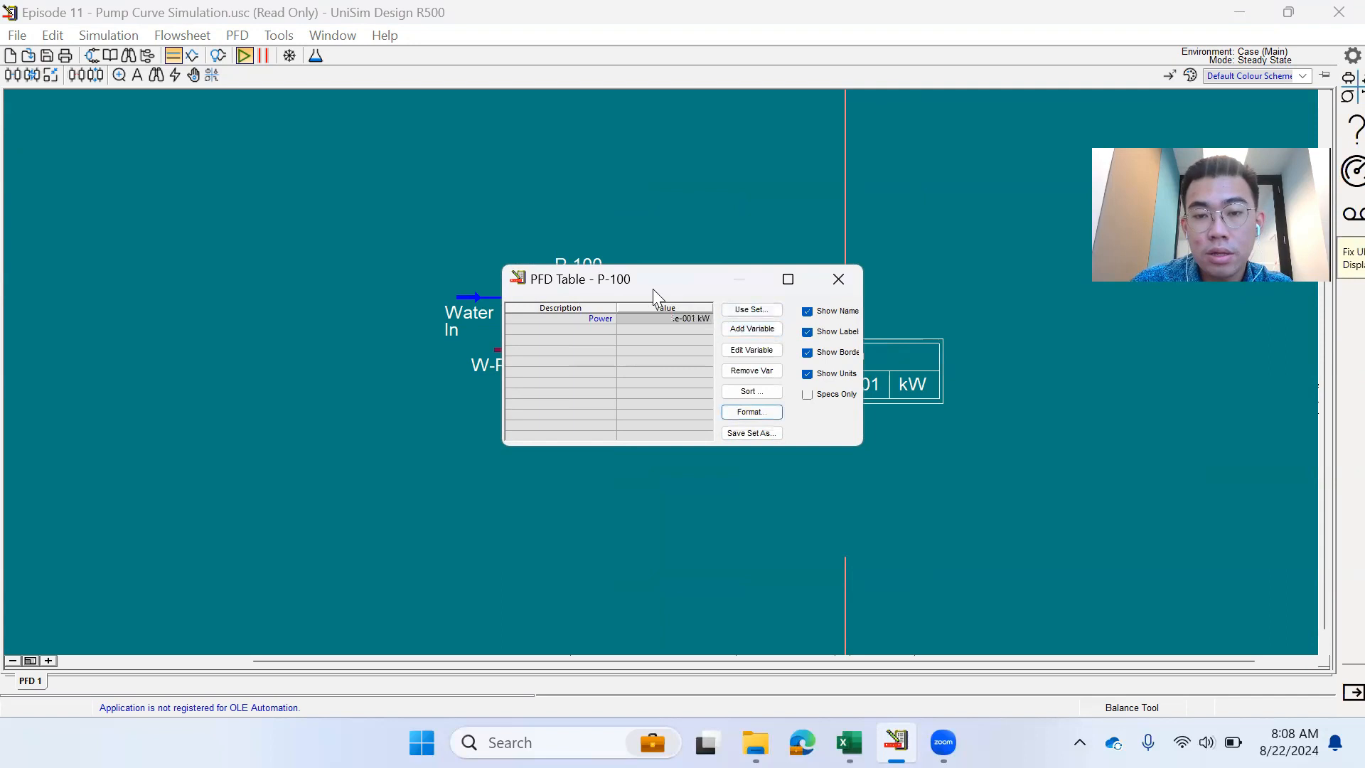
- Format Power with a fixed decimal point and 2 decimals, reading 0.07 kW
drag(652, 288, 407, 293)
click(505, 415)
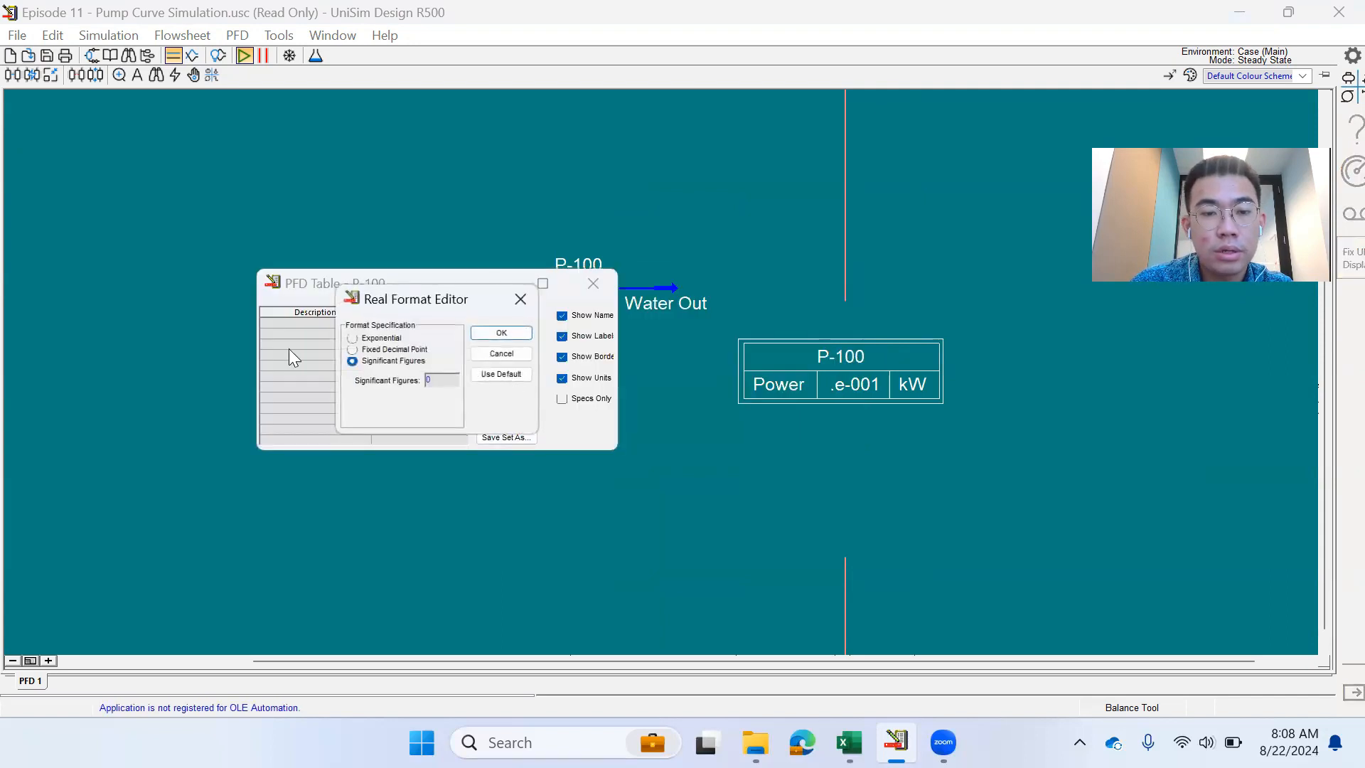
click(394, 349)
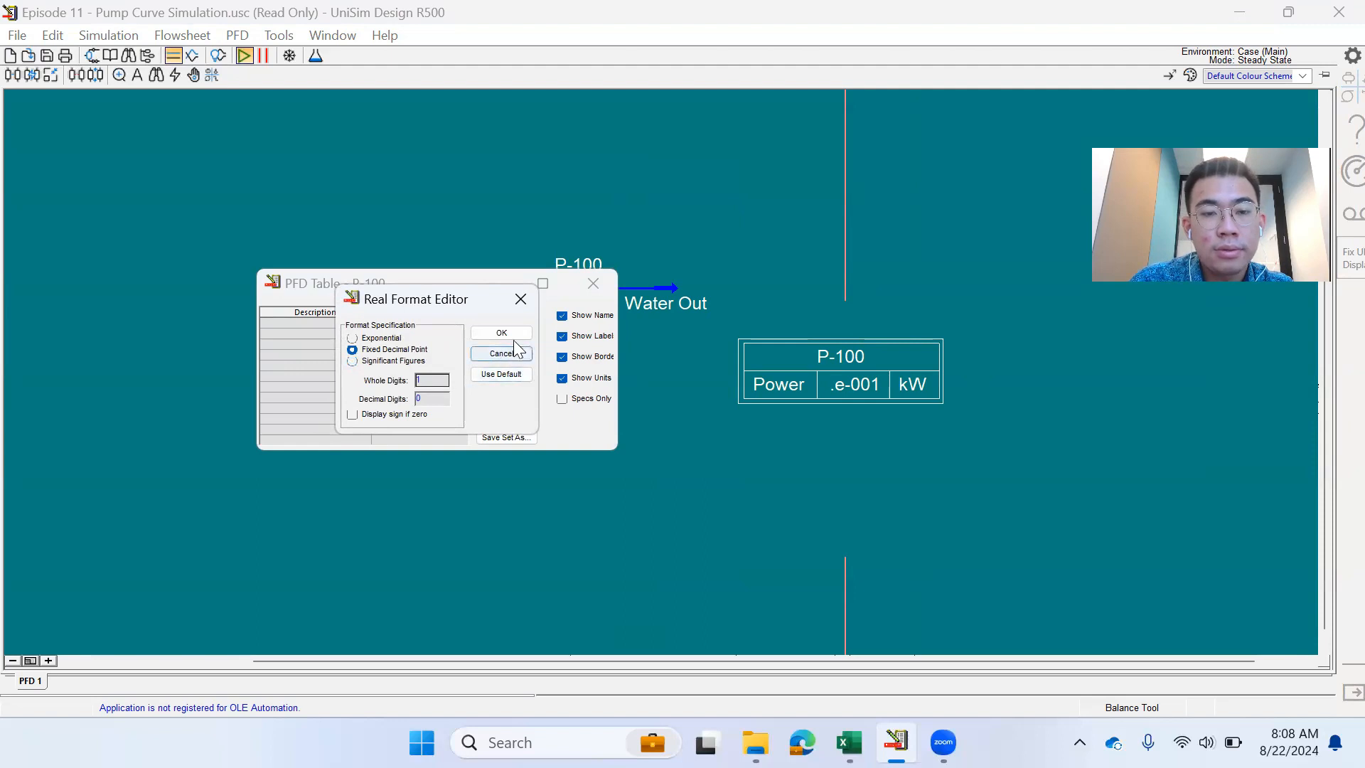
click(426, 399)
text(2)
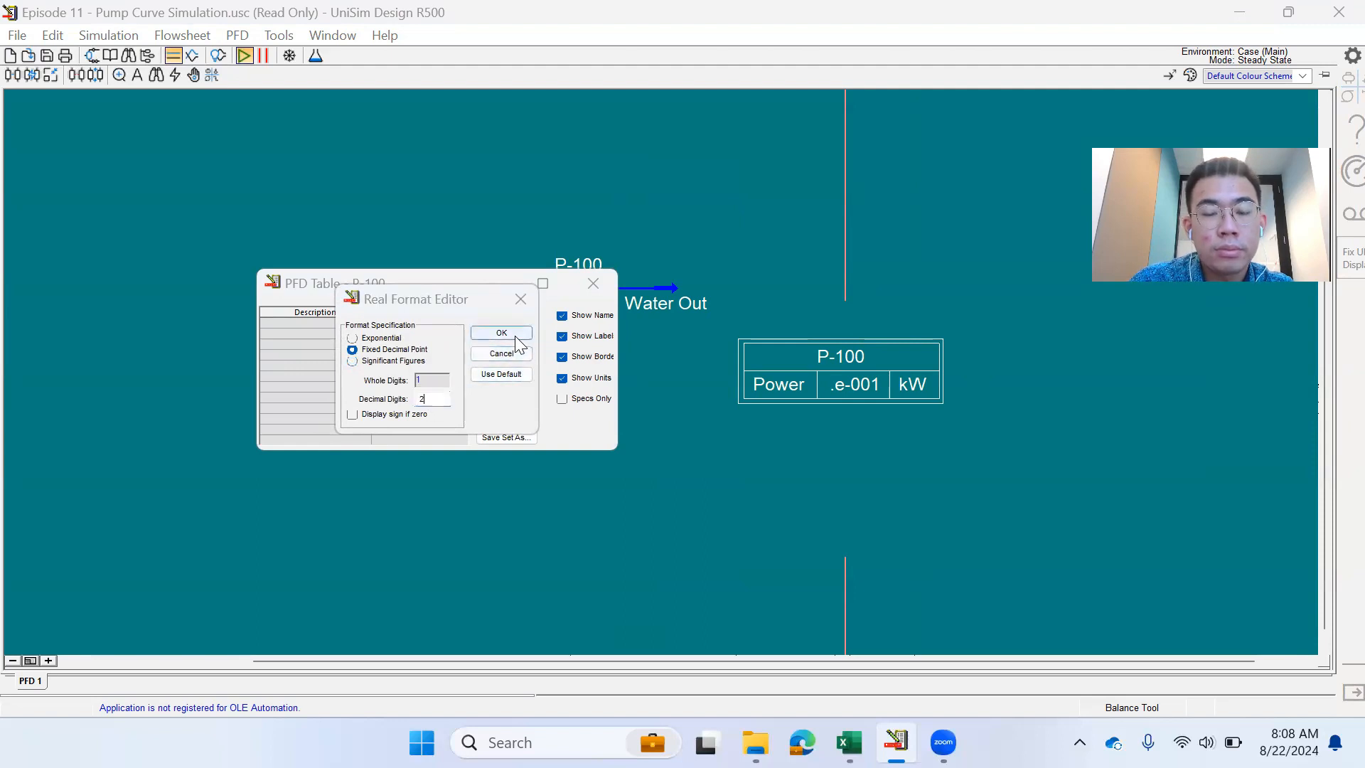
click(515, 336)
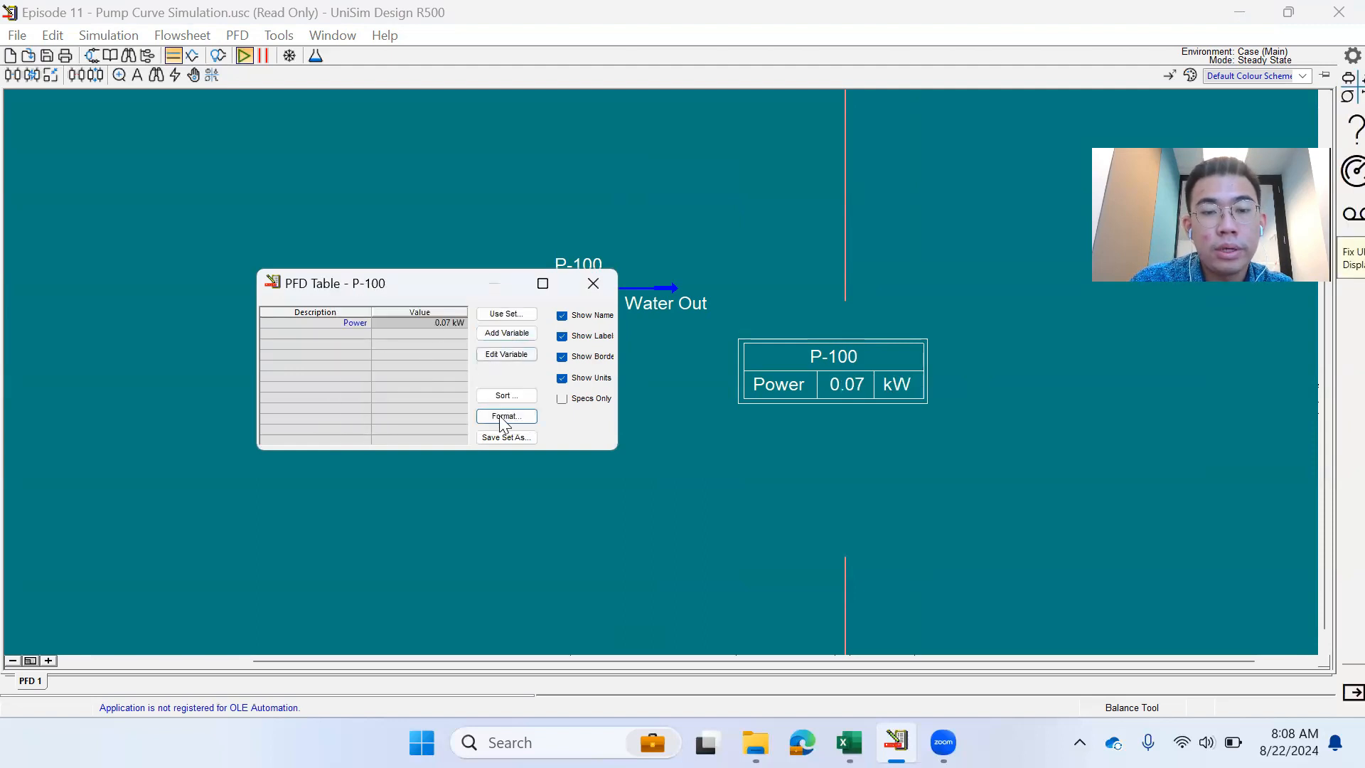
- Change Power to 3 fixed decimals (0.069 kW) and close the table settings
click(506, 416)
click(433, 396)
text(3)
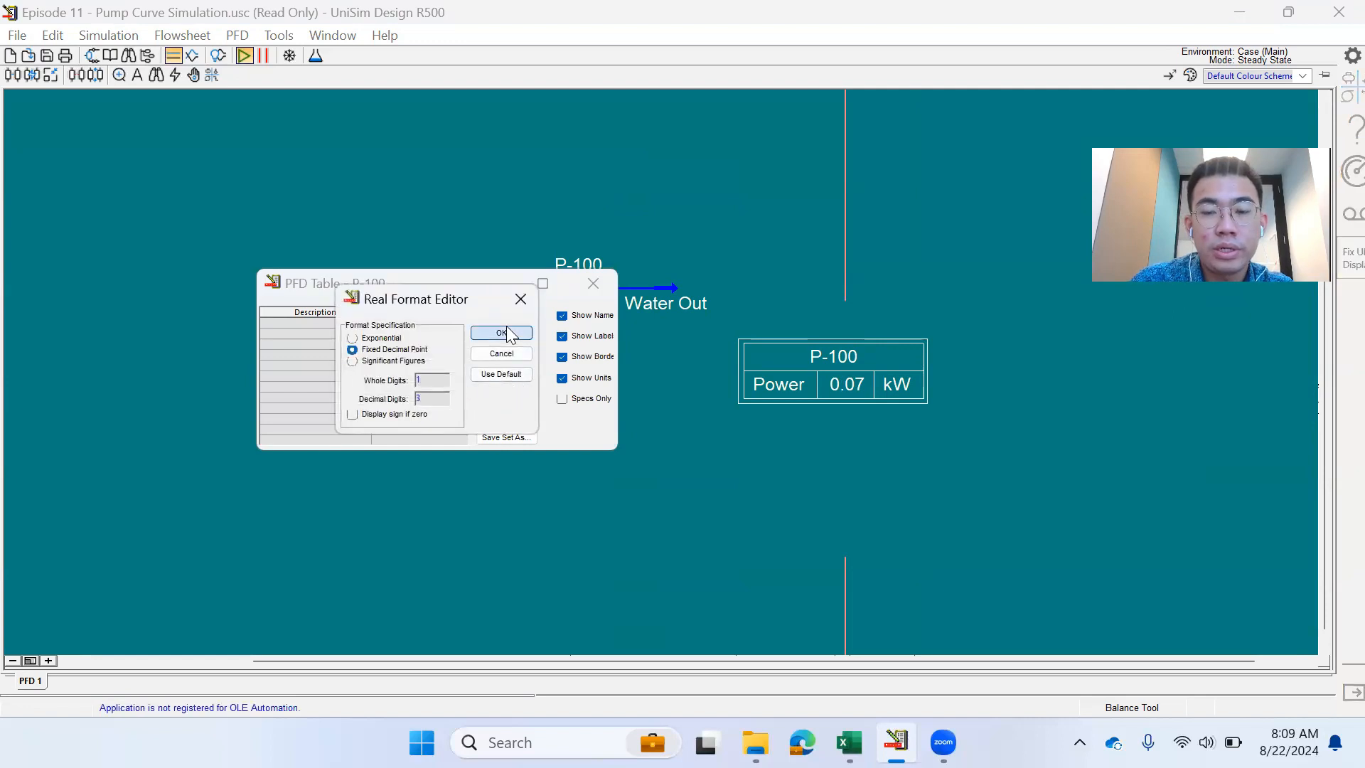
click(497, 335)
click(593, 283)
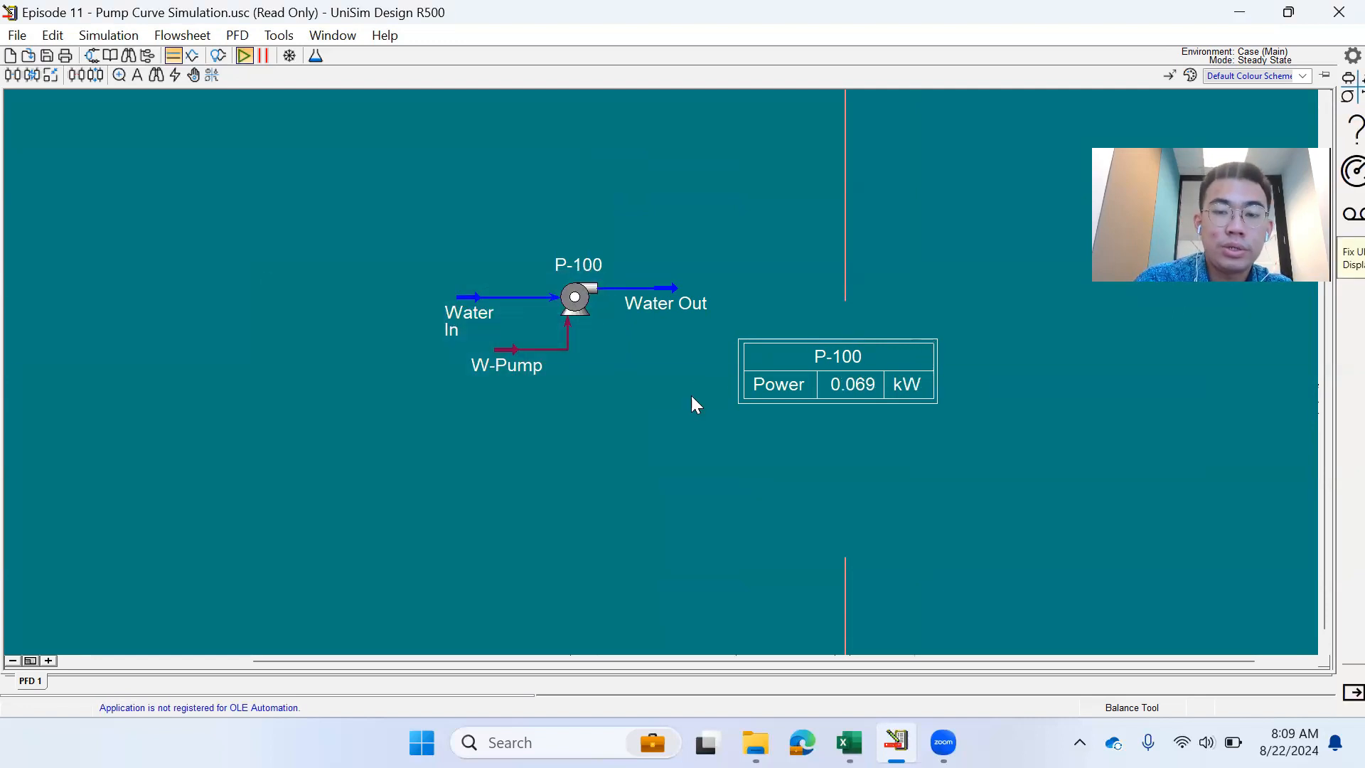
- Move the Power table and open P-100's Rating curves page
scroll(691, 396, up, 1)
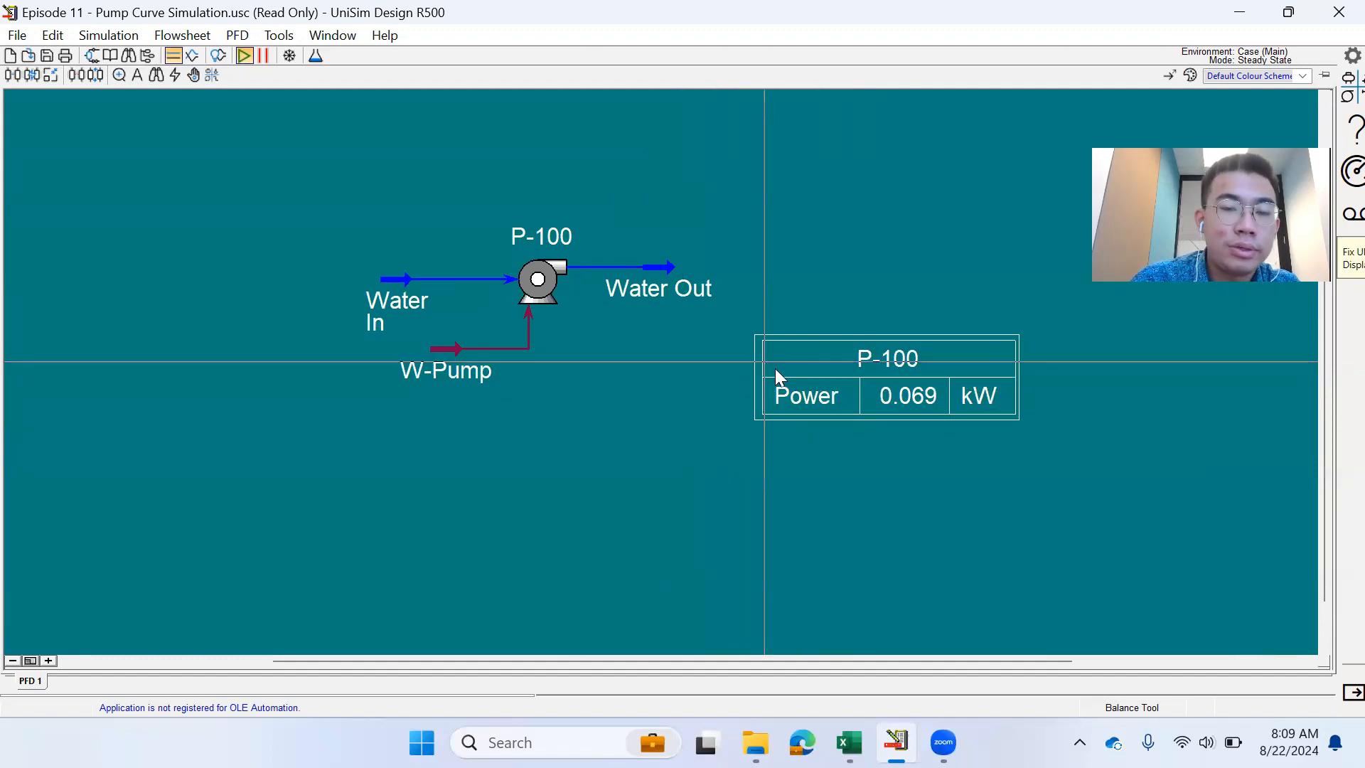
drag(775, 369, 823, 332)
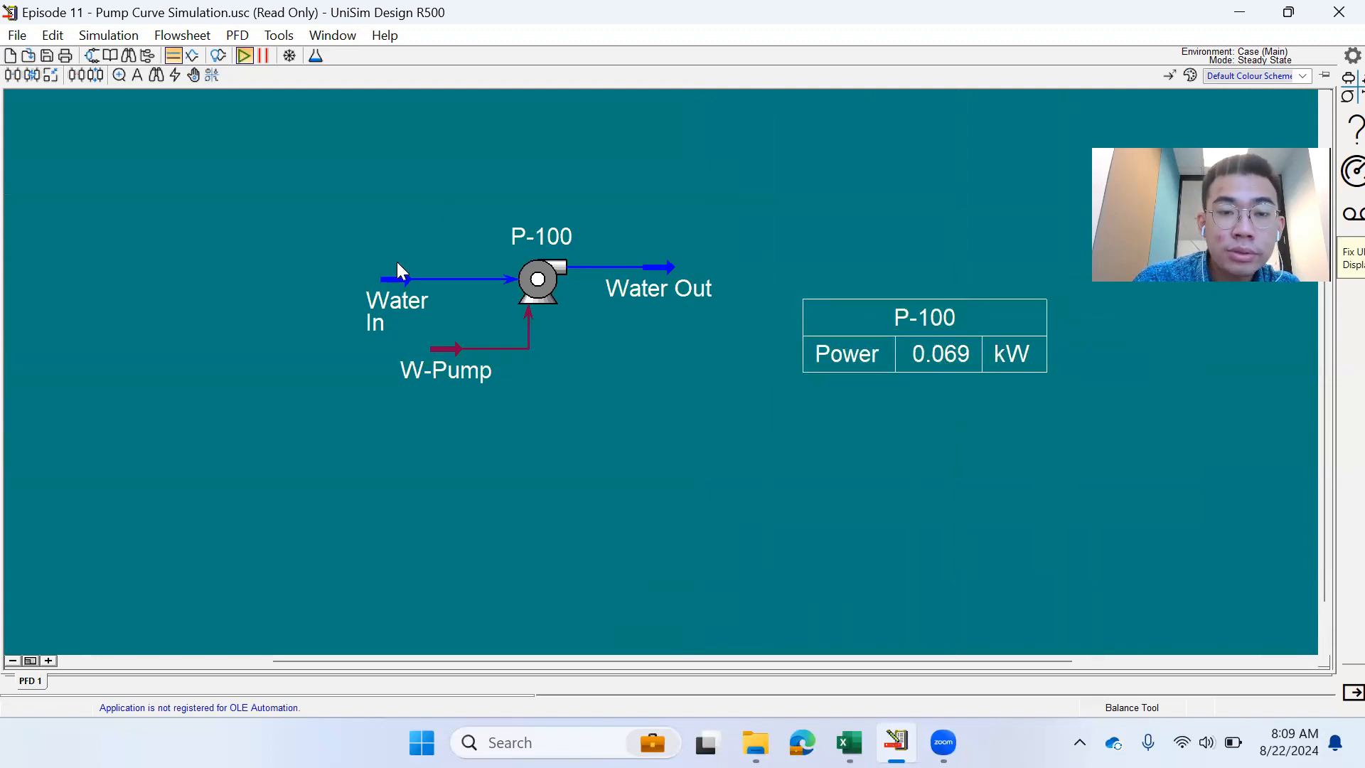
double_click(538, 279)
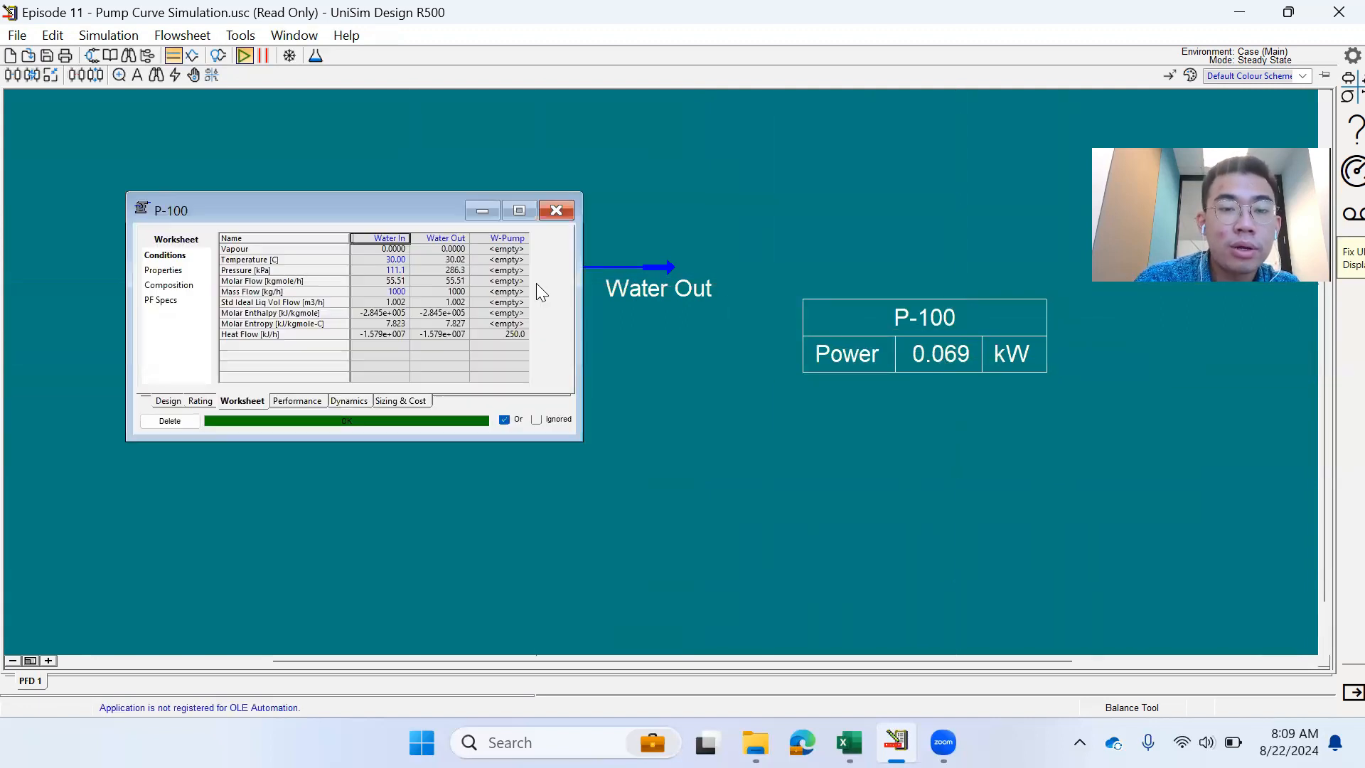
click(209, 402)
drag(290, 221, 195, 329)
double_click(214, 414)
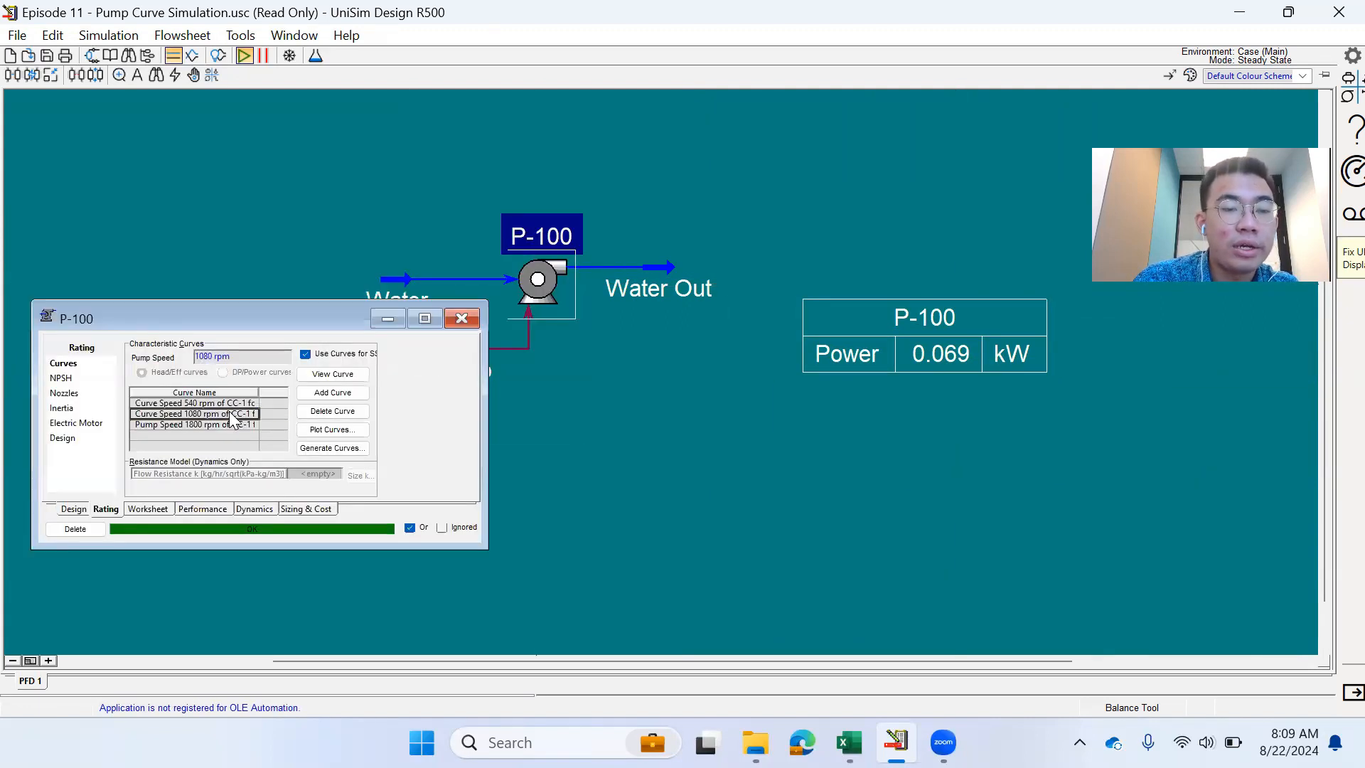
click(426, 226)
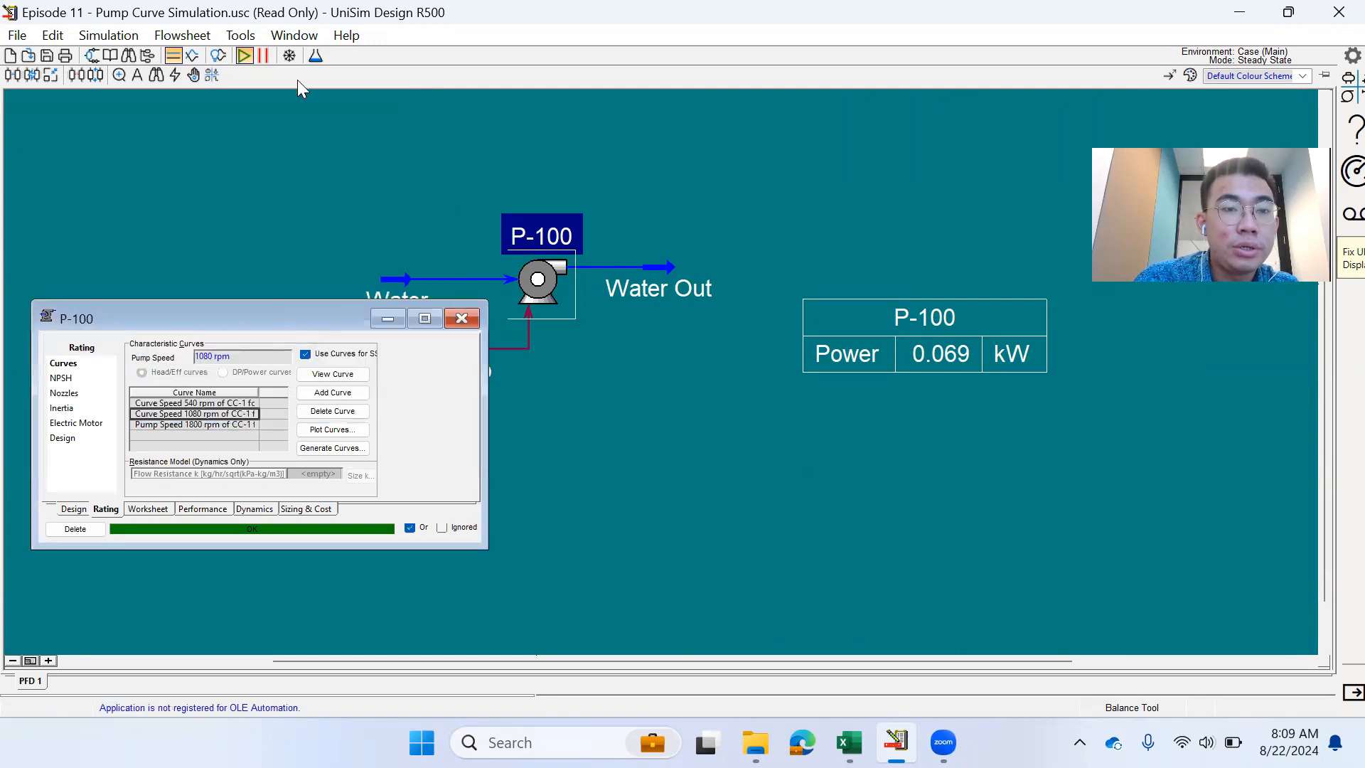
- Put the solver on hold and set the pump speed to 700 rpm
click(263, 56)
click(217, 358)
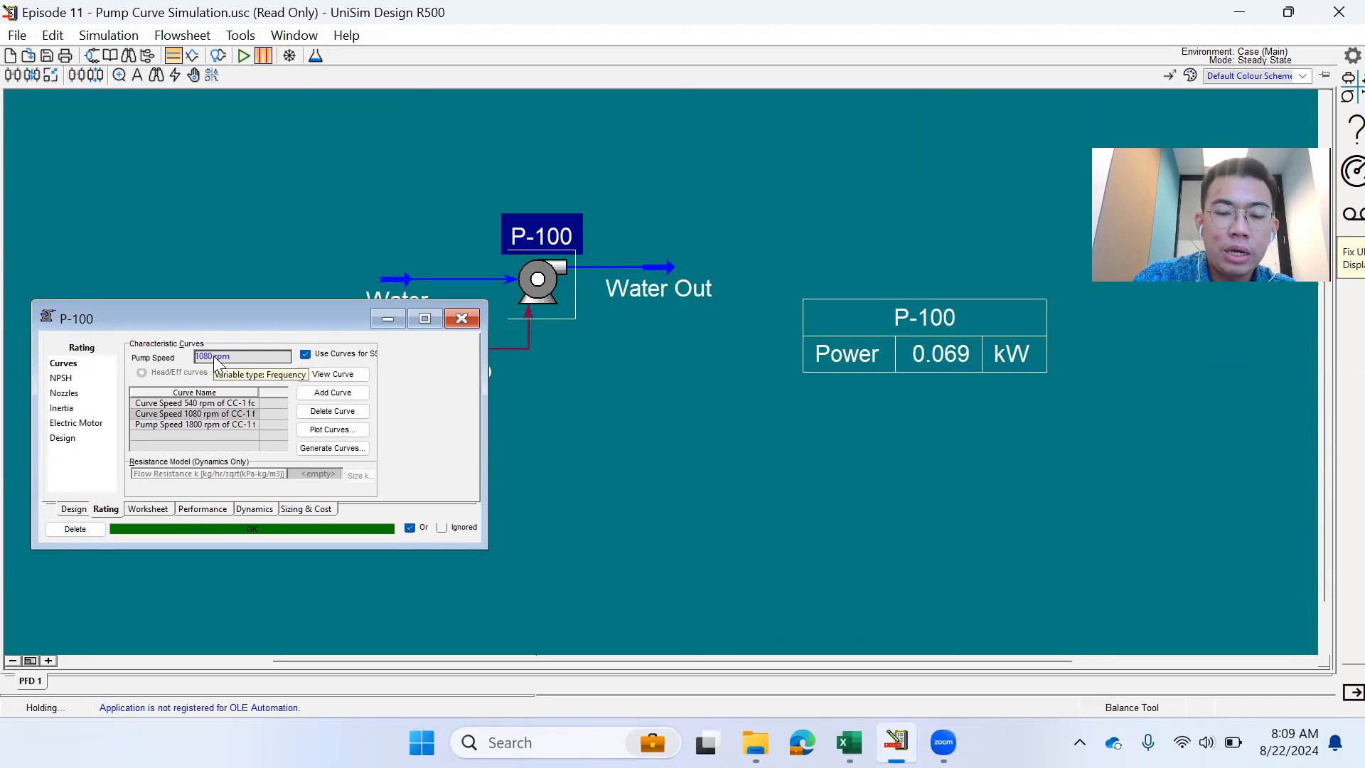
text(700)
key(Return)
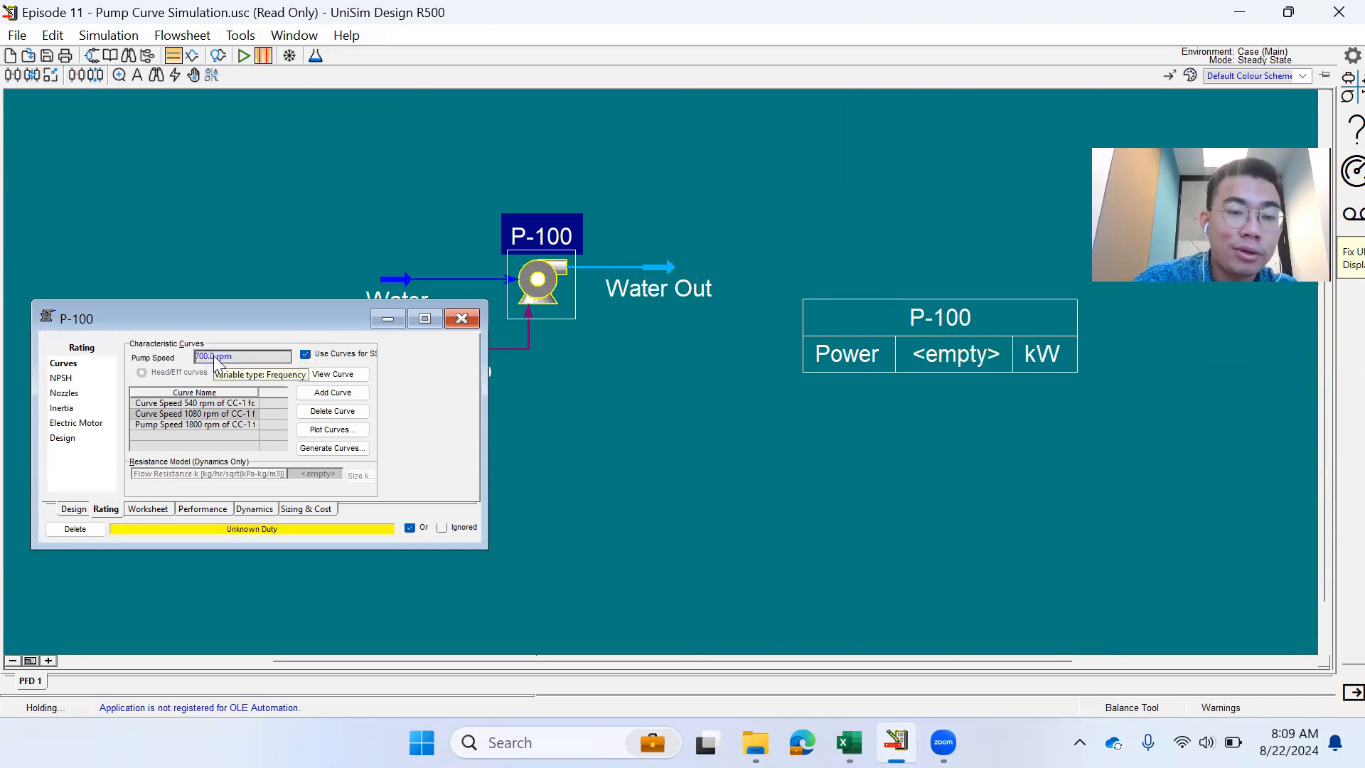
- Change the 1080 rpm curve's speed to 700 rpm
click(214, 412)
click(333, 374)
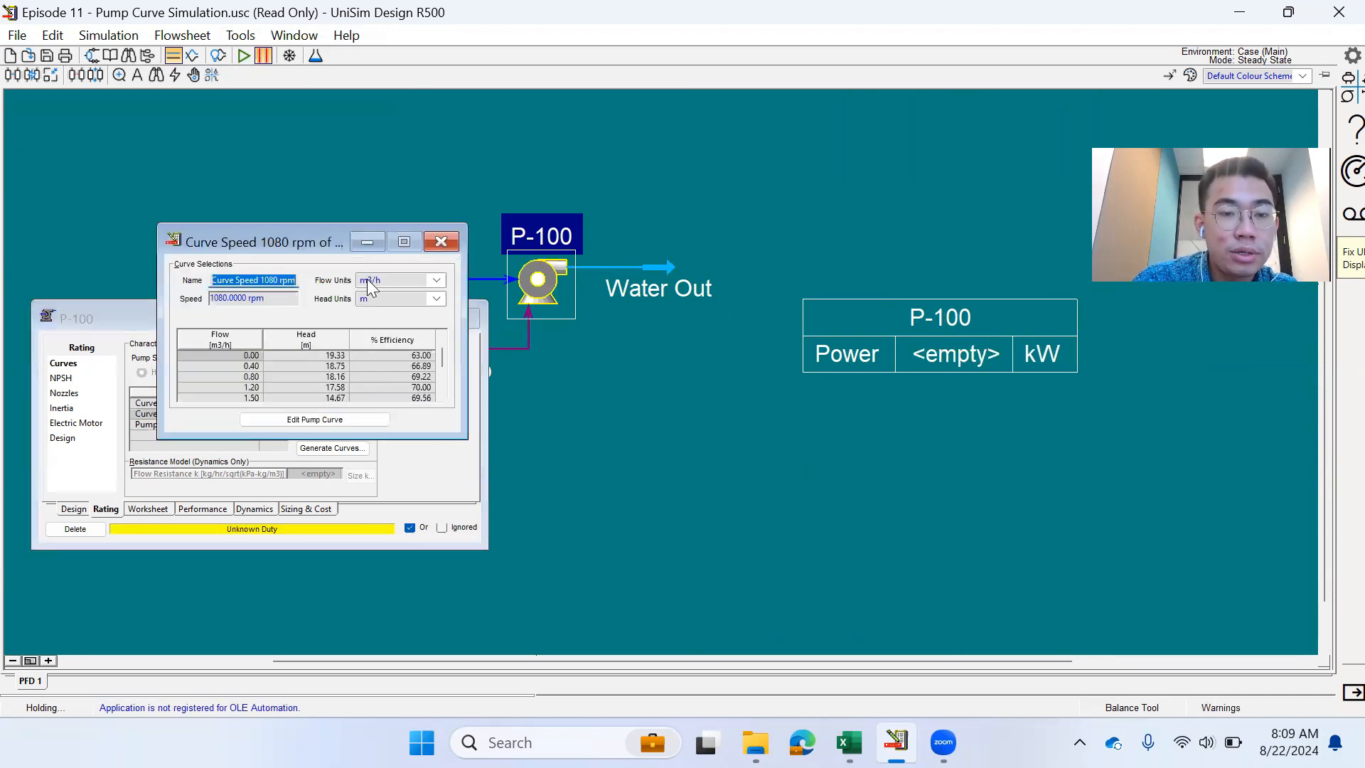
click(252, 298)
text(700)
key(Return)
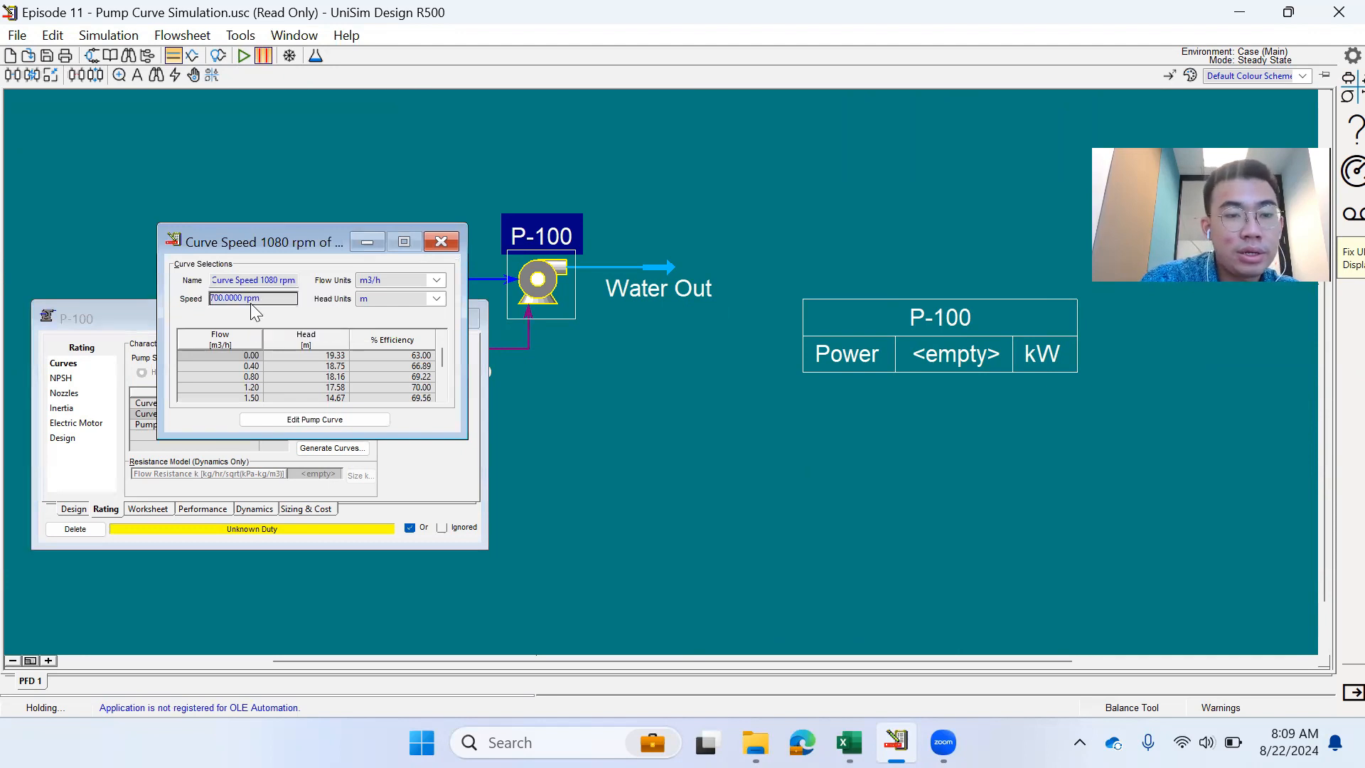
- Rename the curve 'Curve Speed 700 rpm' and reactivate the solver
click(262, 285)
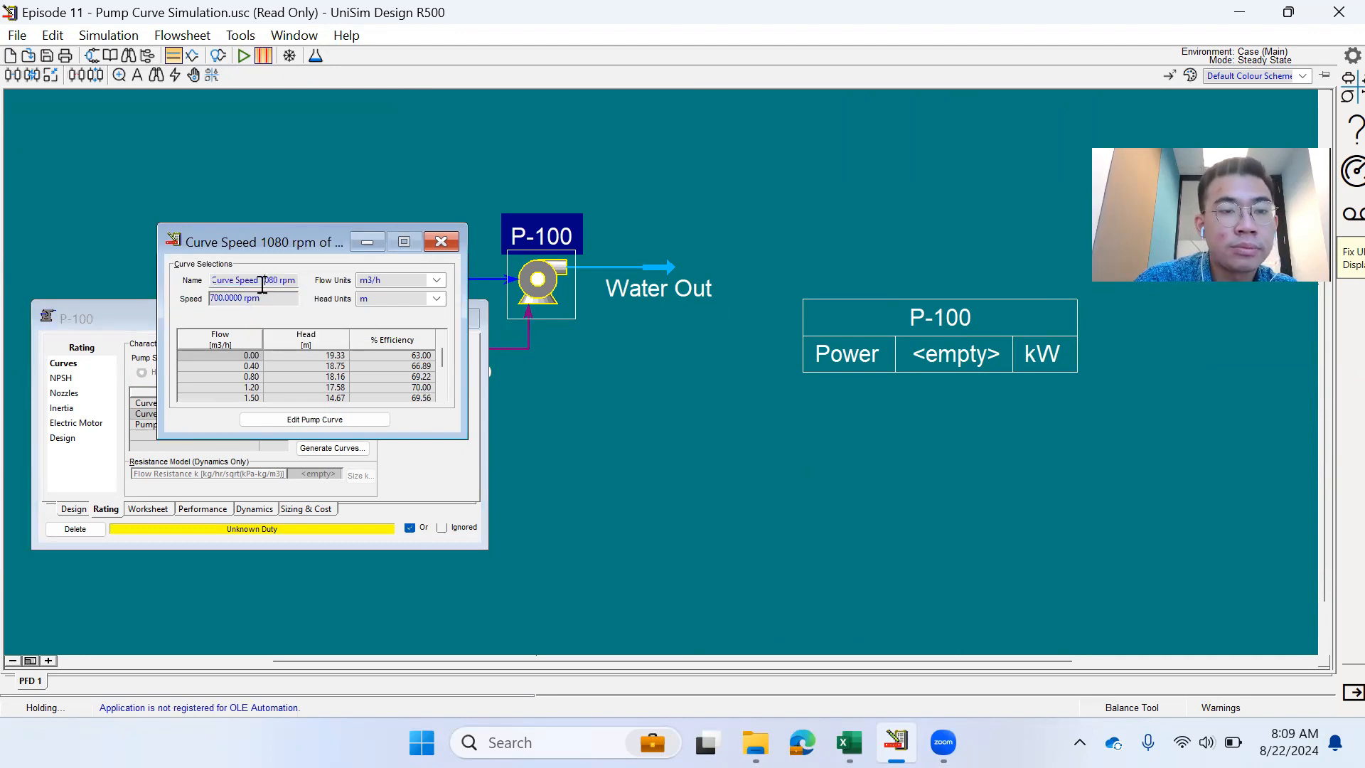
click(276, 281)
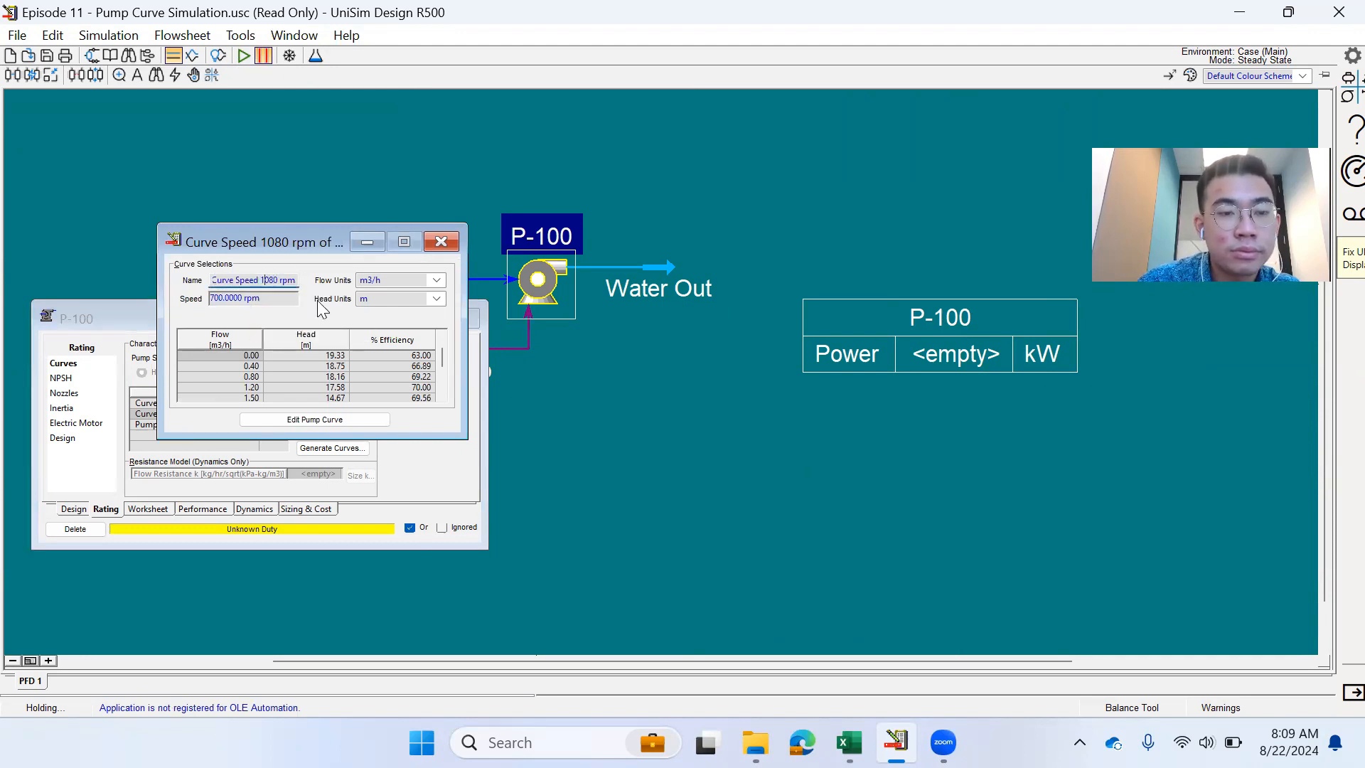
key(BackSpace)
text(700)
key(Delete)
key(Delete)
key(Delete)
key(Return)
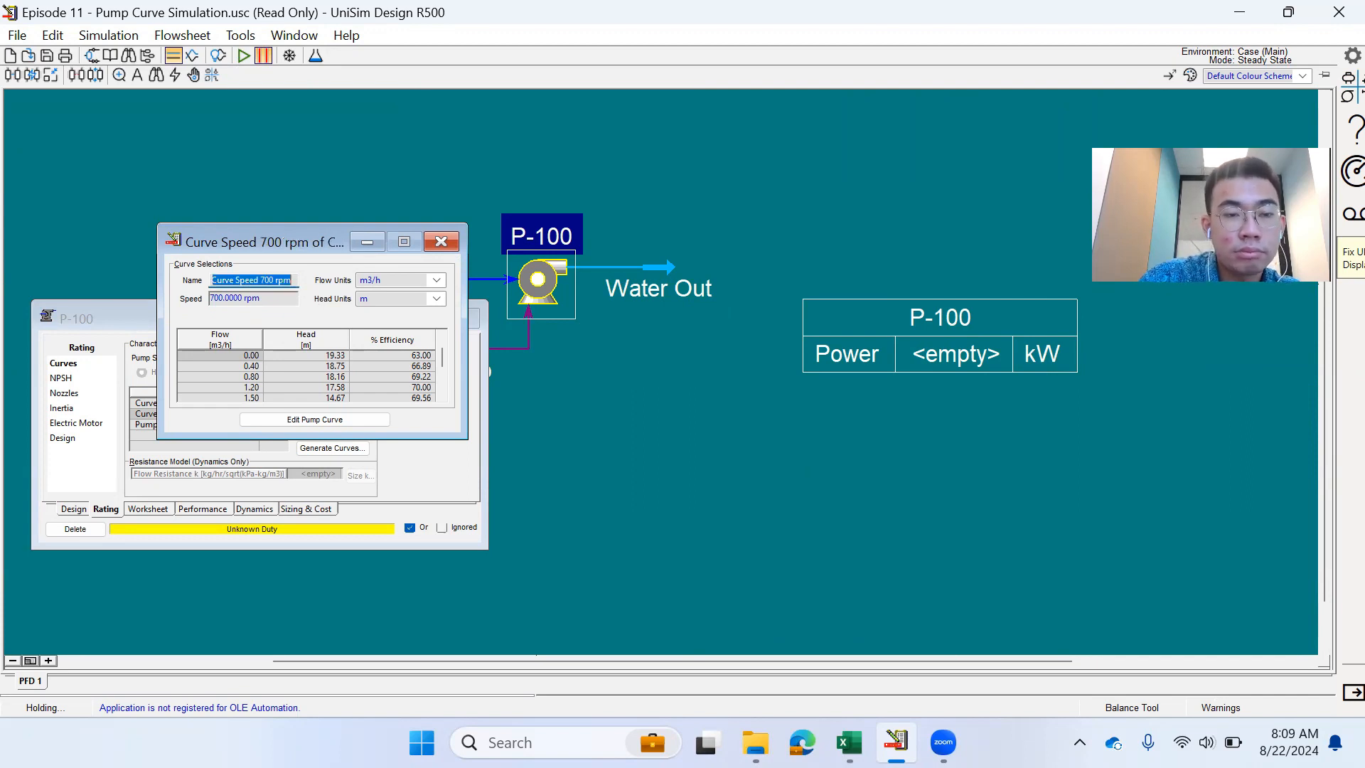
click(440, 242)
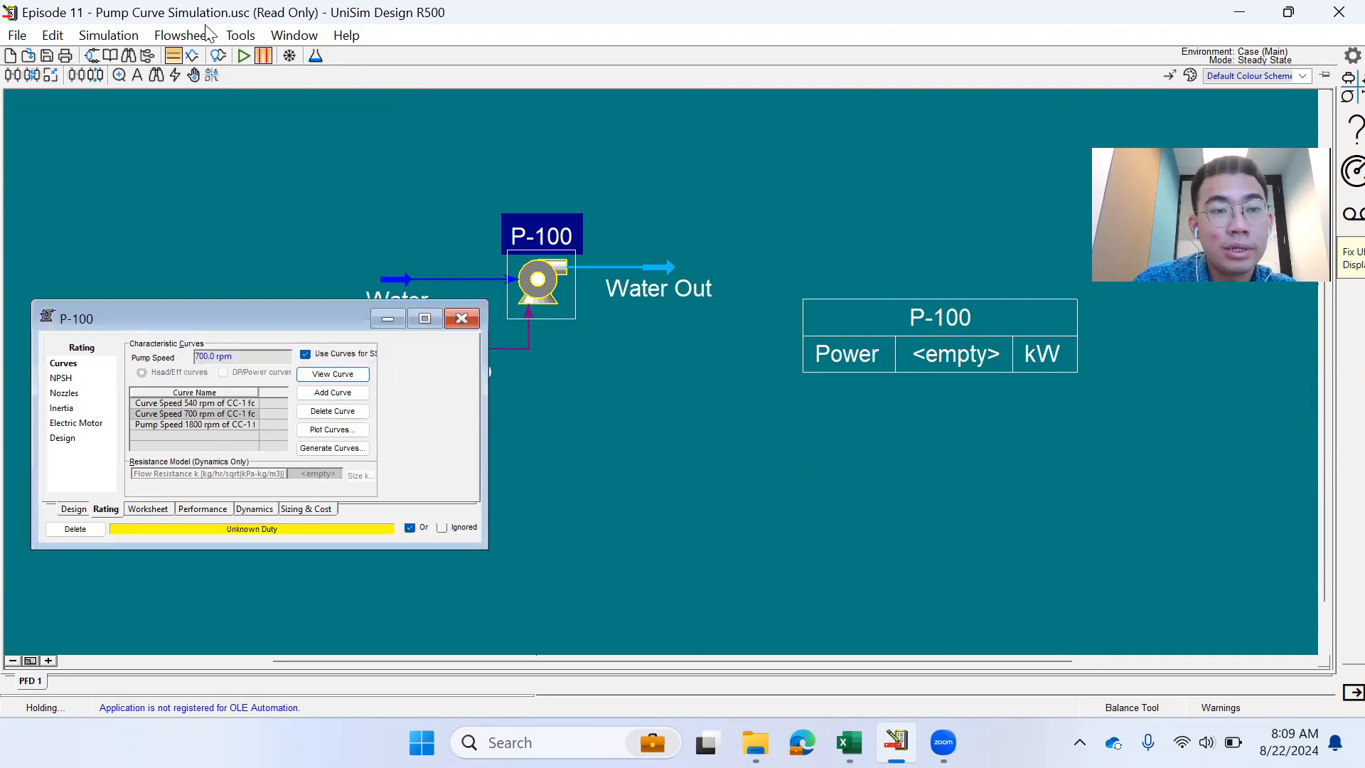
click(247, 54)
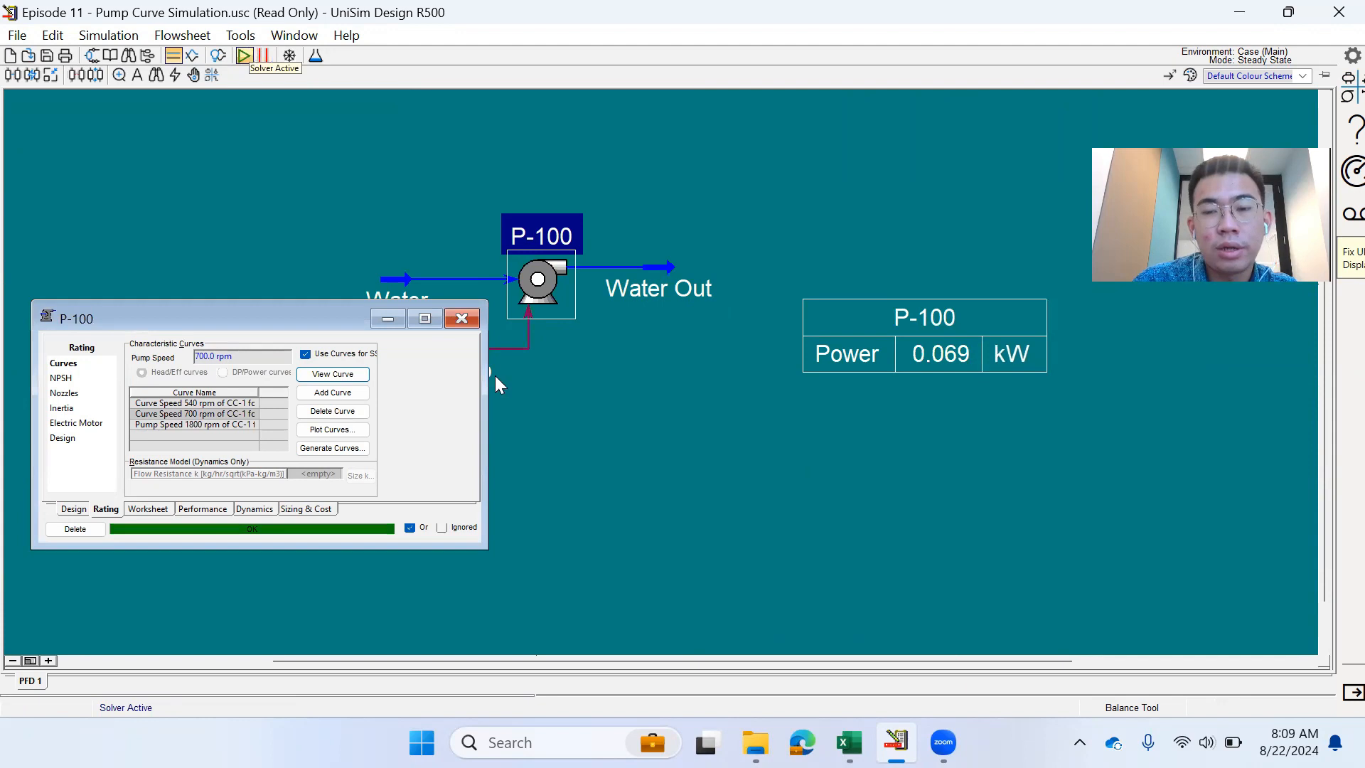
click(677, 488)
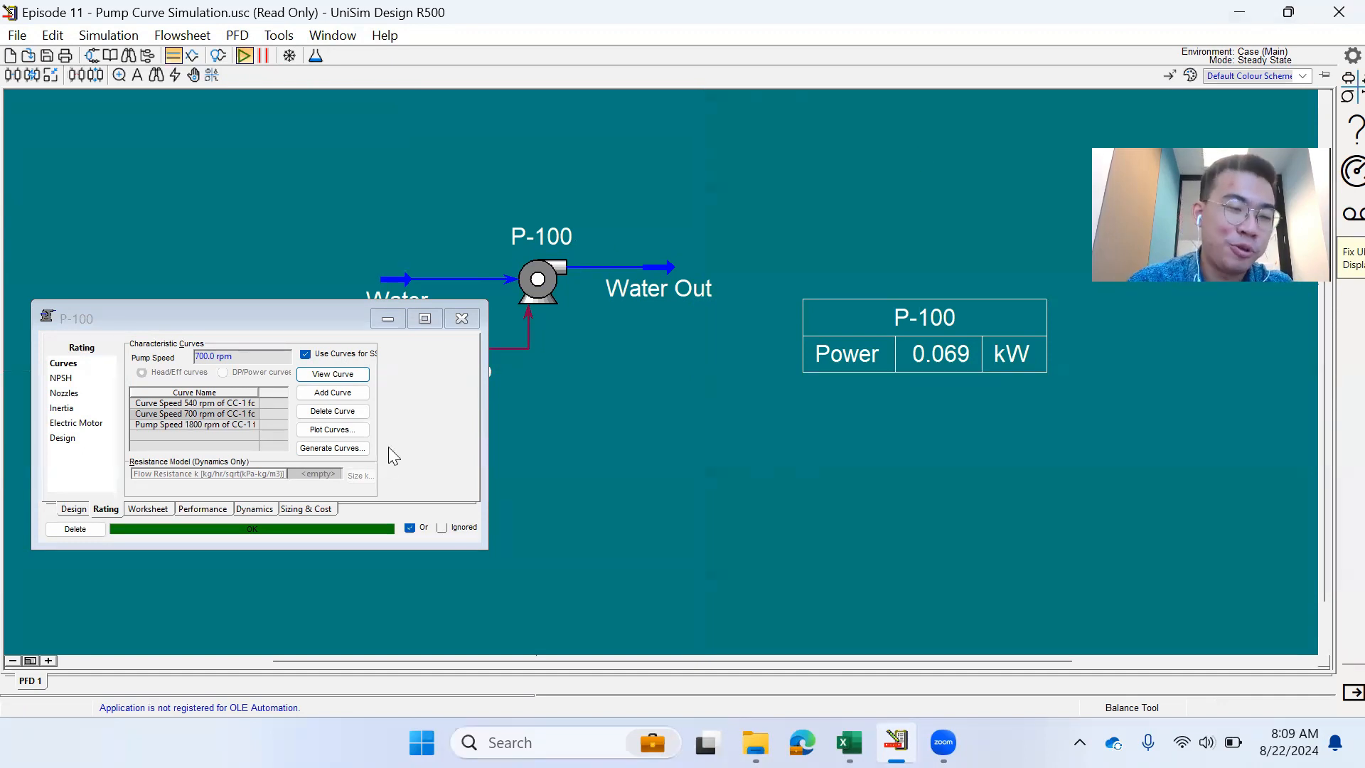
click(157, 511)
click(341, 380)
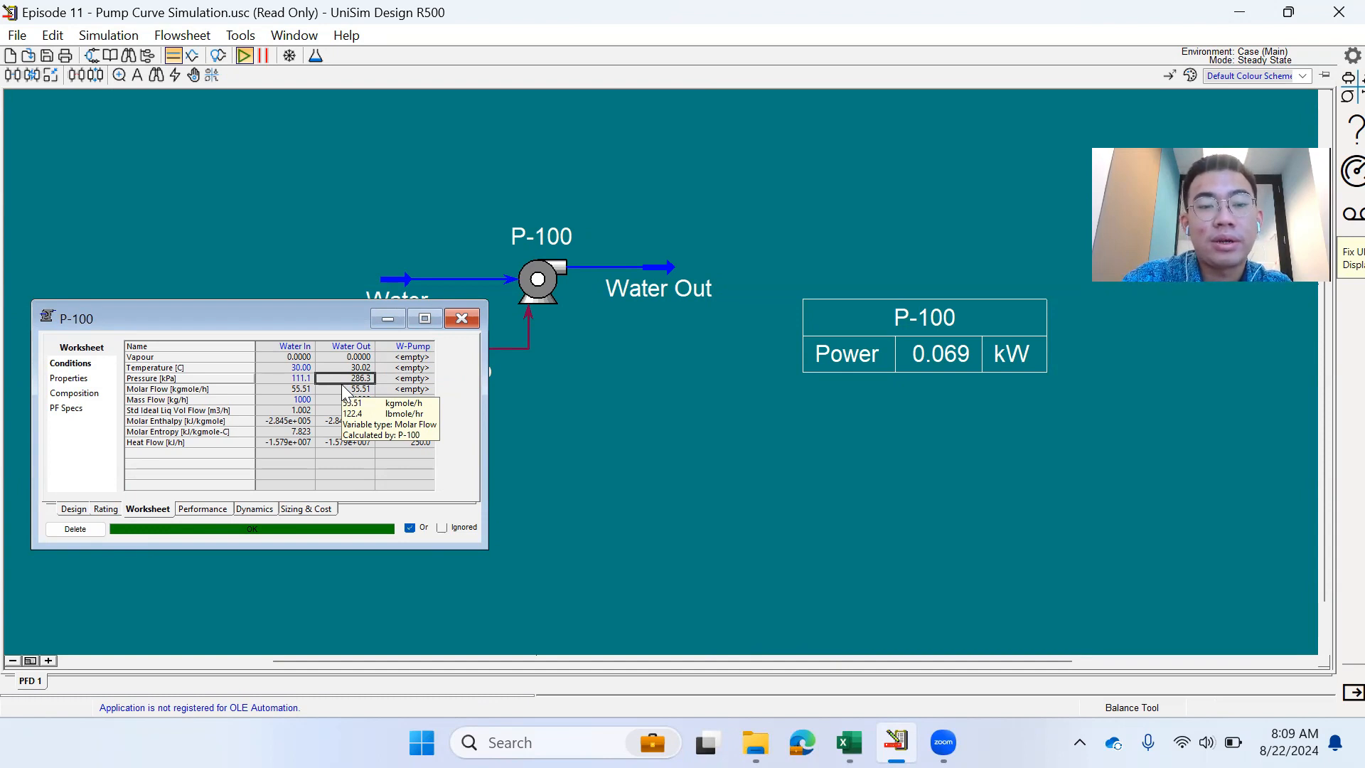
click(106, 509)
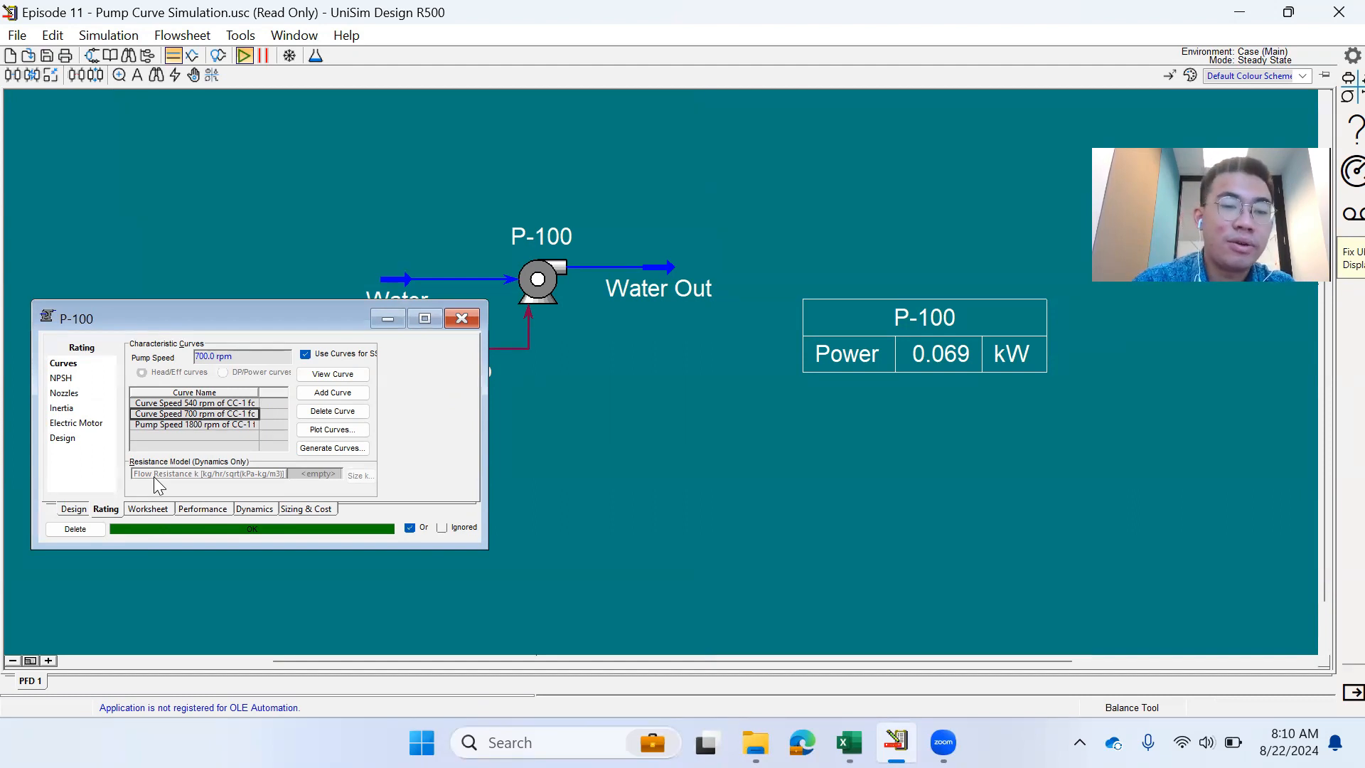
- Set P-100's pump speed and the 700 rpm curve's speed both to 1200 rpm
click(230, 356)
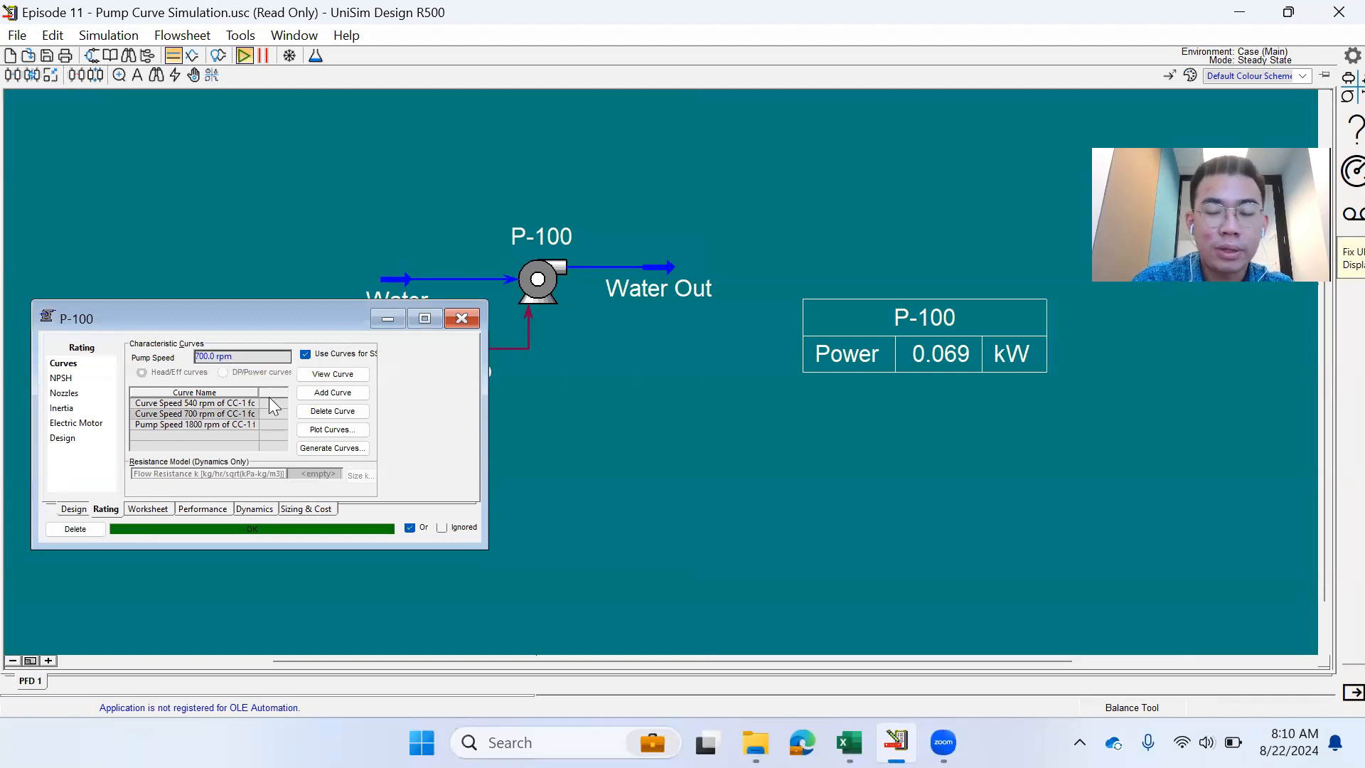
text(1200)
key(Return)
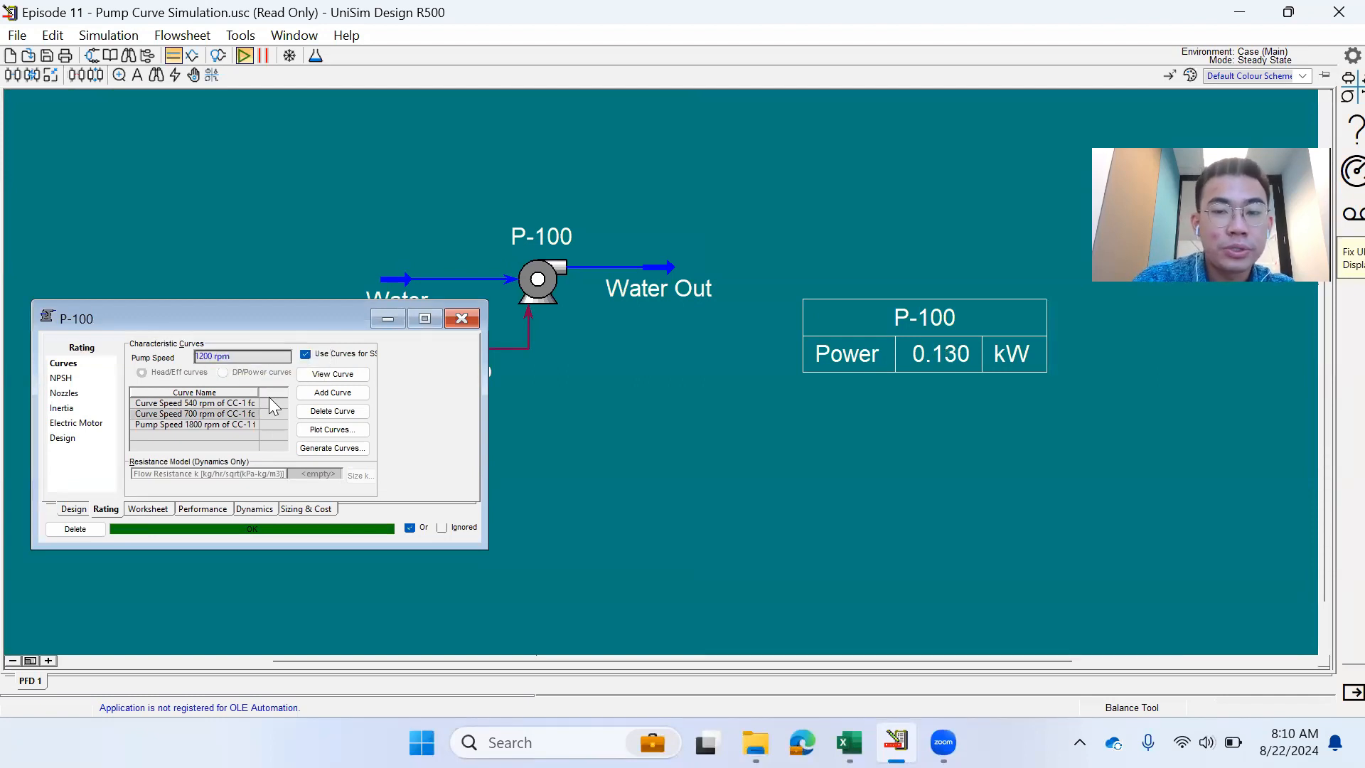
double_click(241, 414)
click(261, 315)
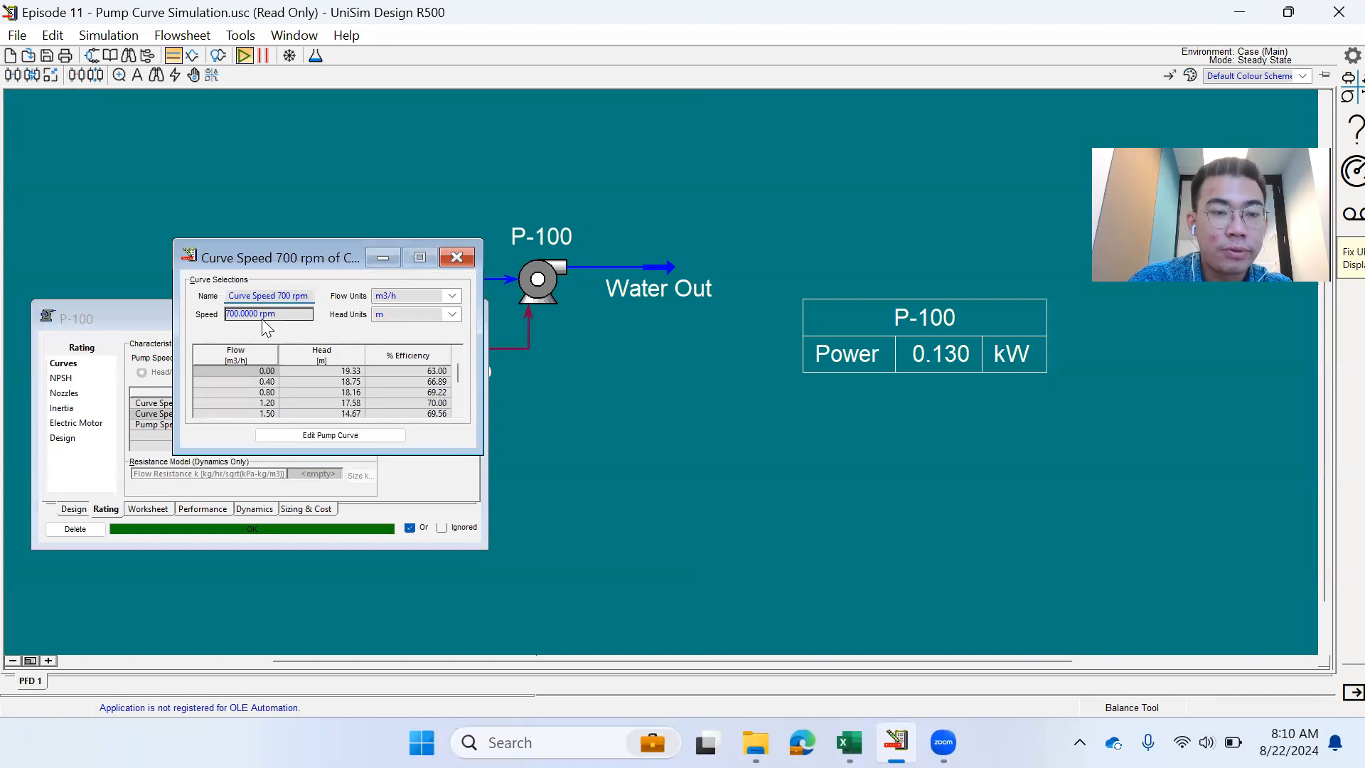
text(1200)
key(Return)
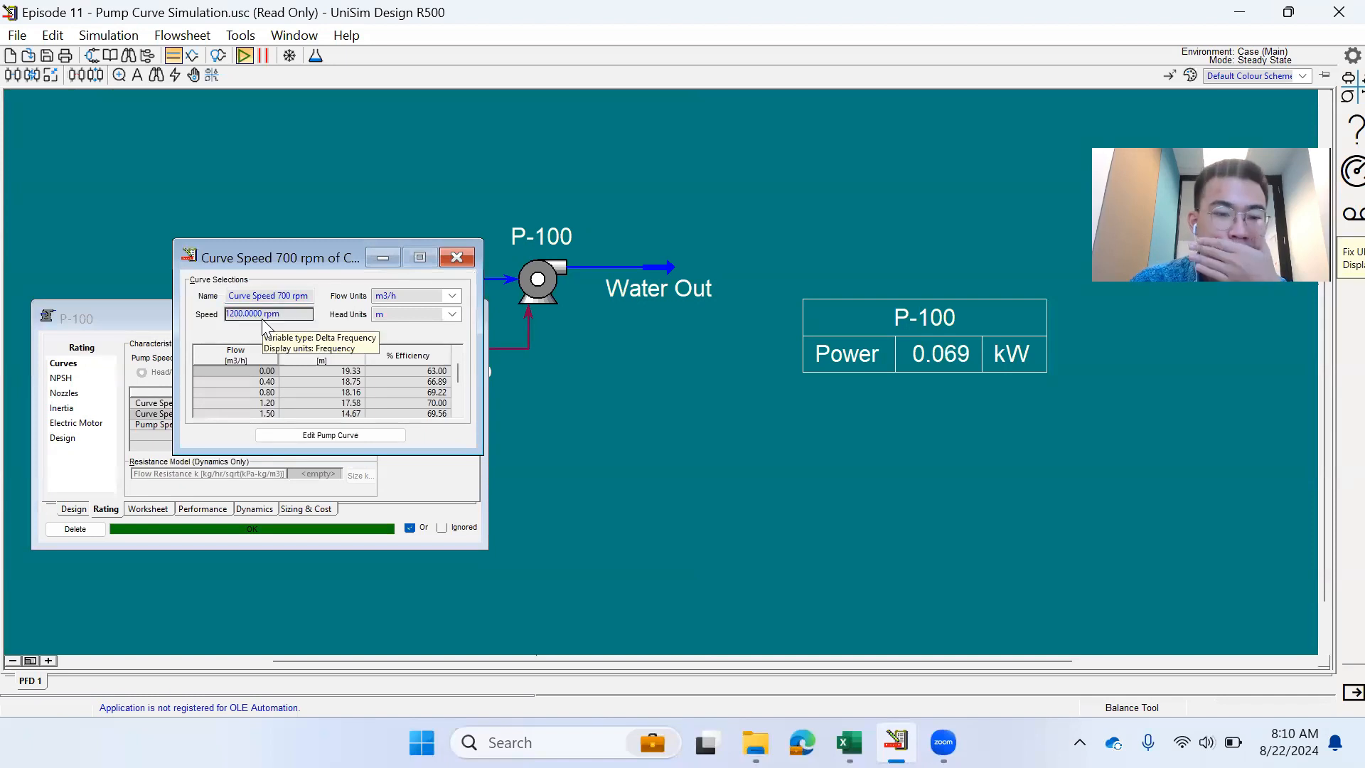
click(443, 261)
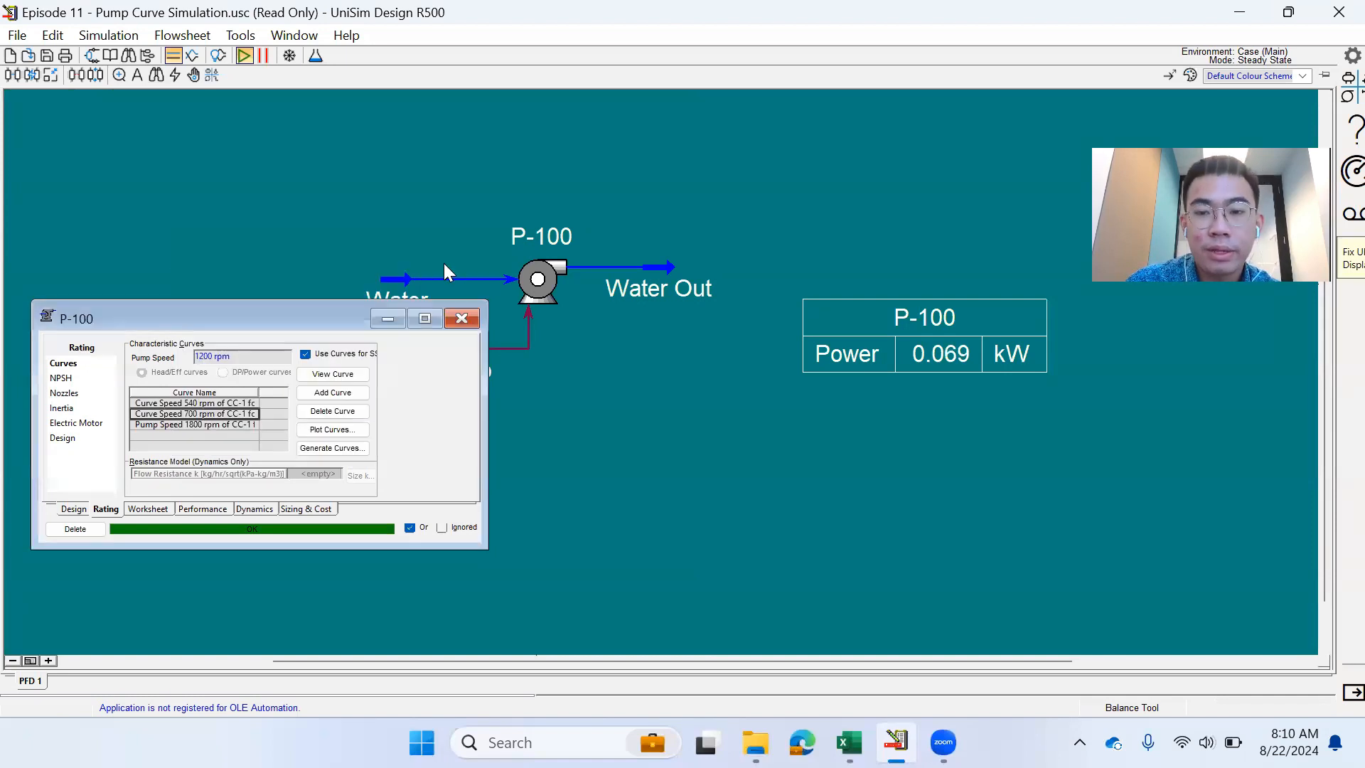
- Recheck the 700 rpm curve details and the pump's stream conditions
double_click(236, 414)
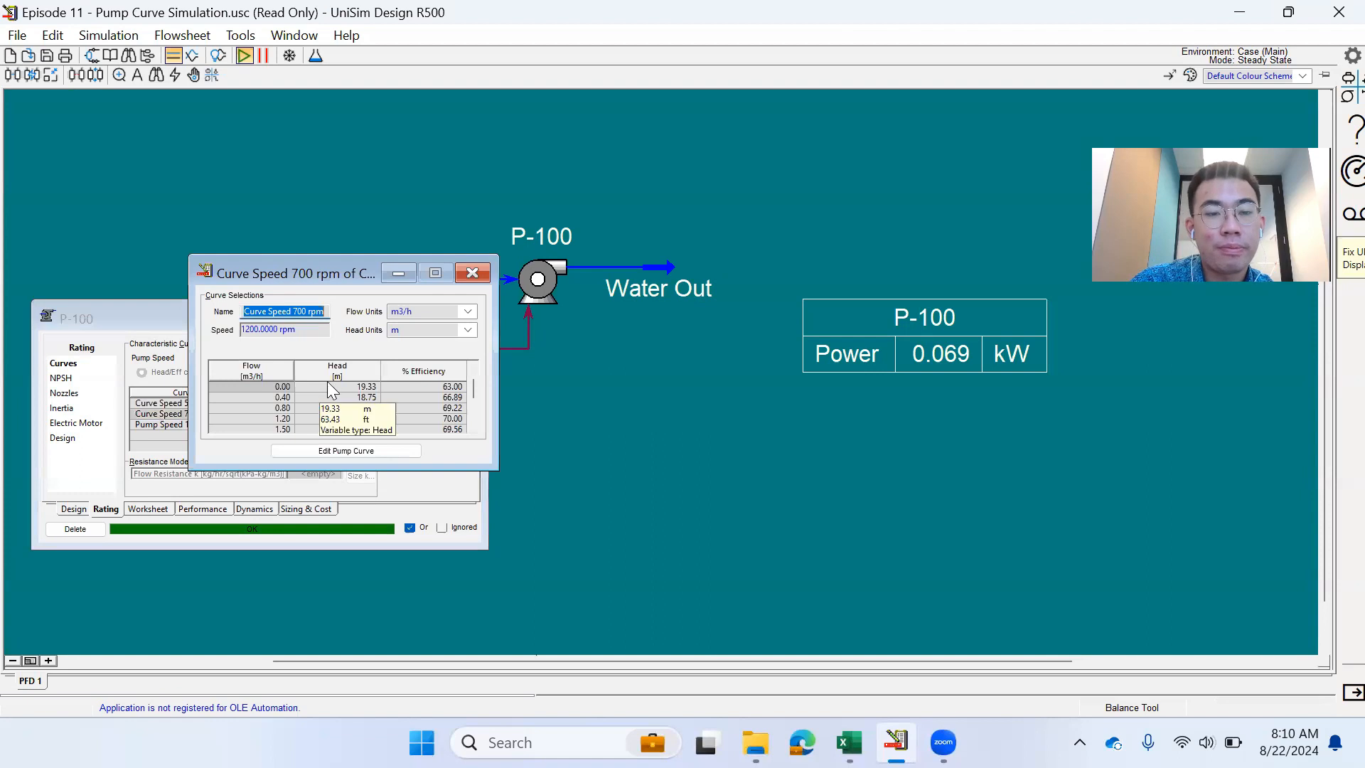
click(489, 274)
click(162, 507)
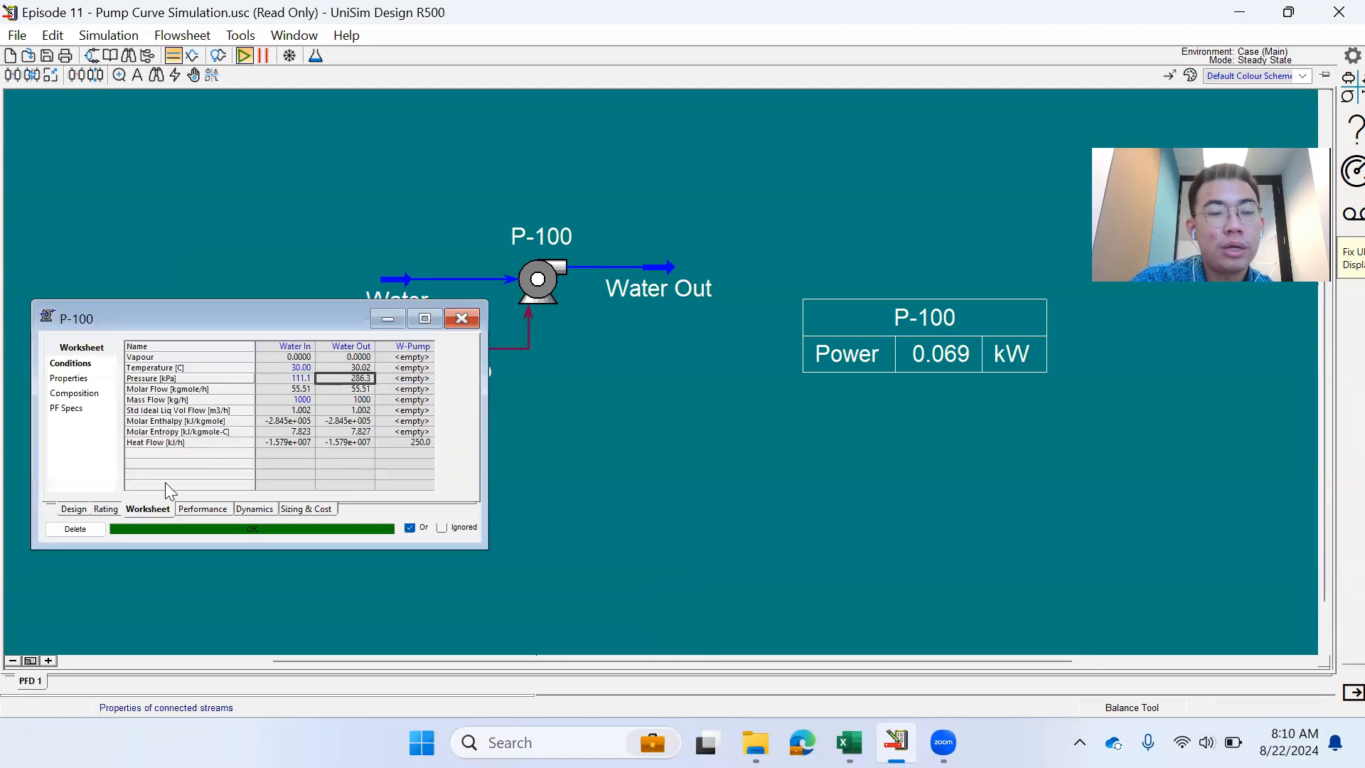
click(104, 509)
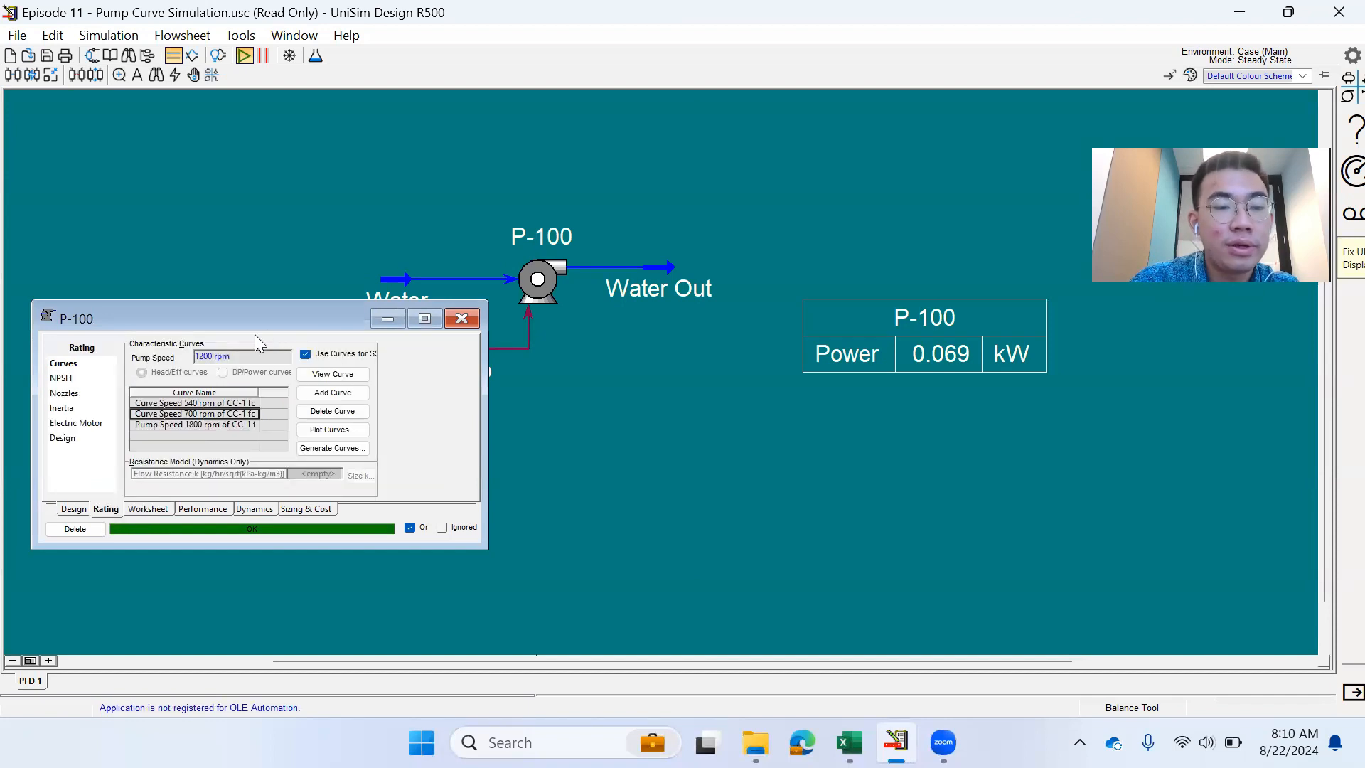
- Set the pump speed to 700 rpm and the 700 rpm curve's speed to 700
click(251, 357)
text(700)
key(Return)
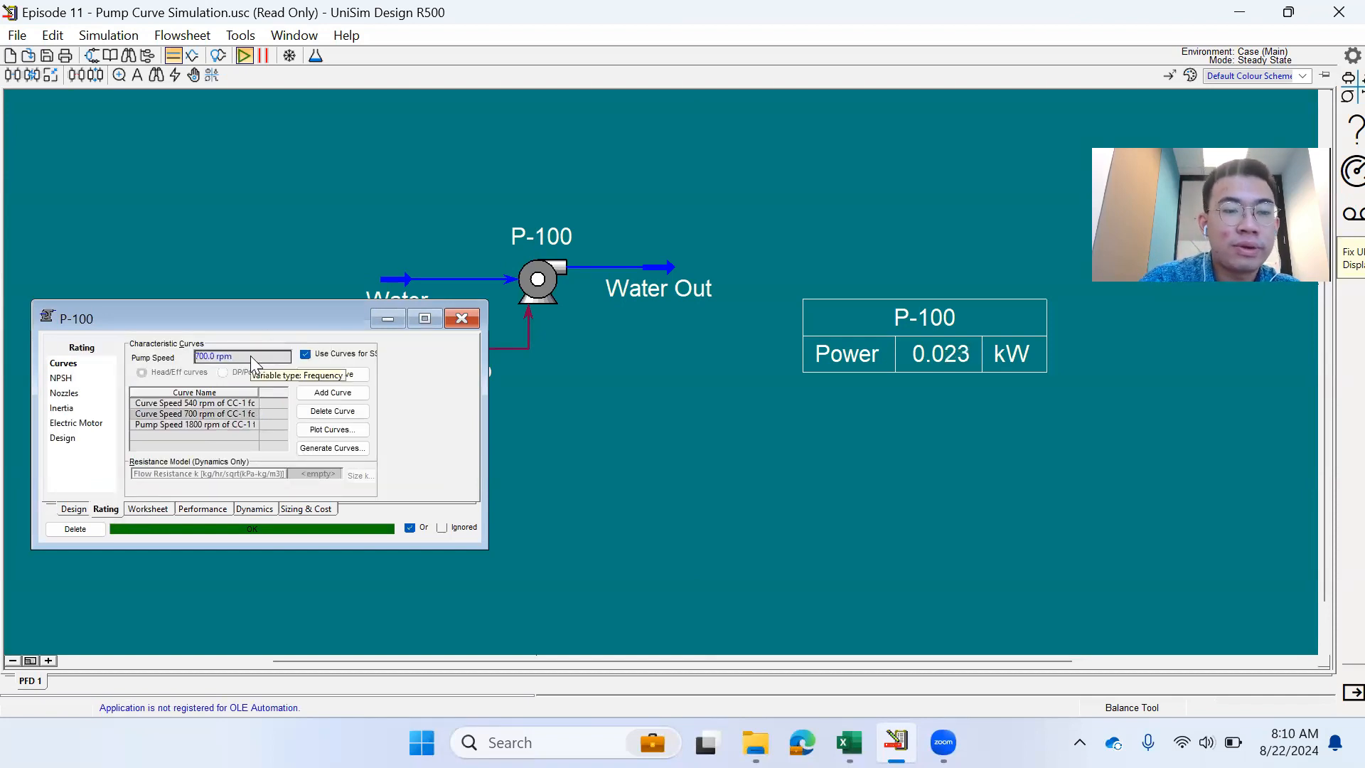
click(196, 414)
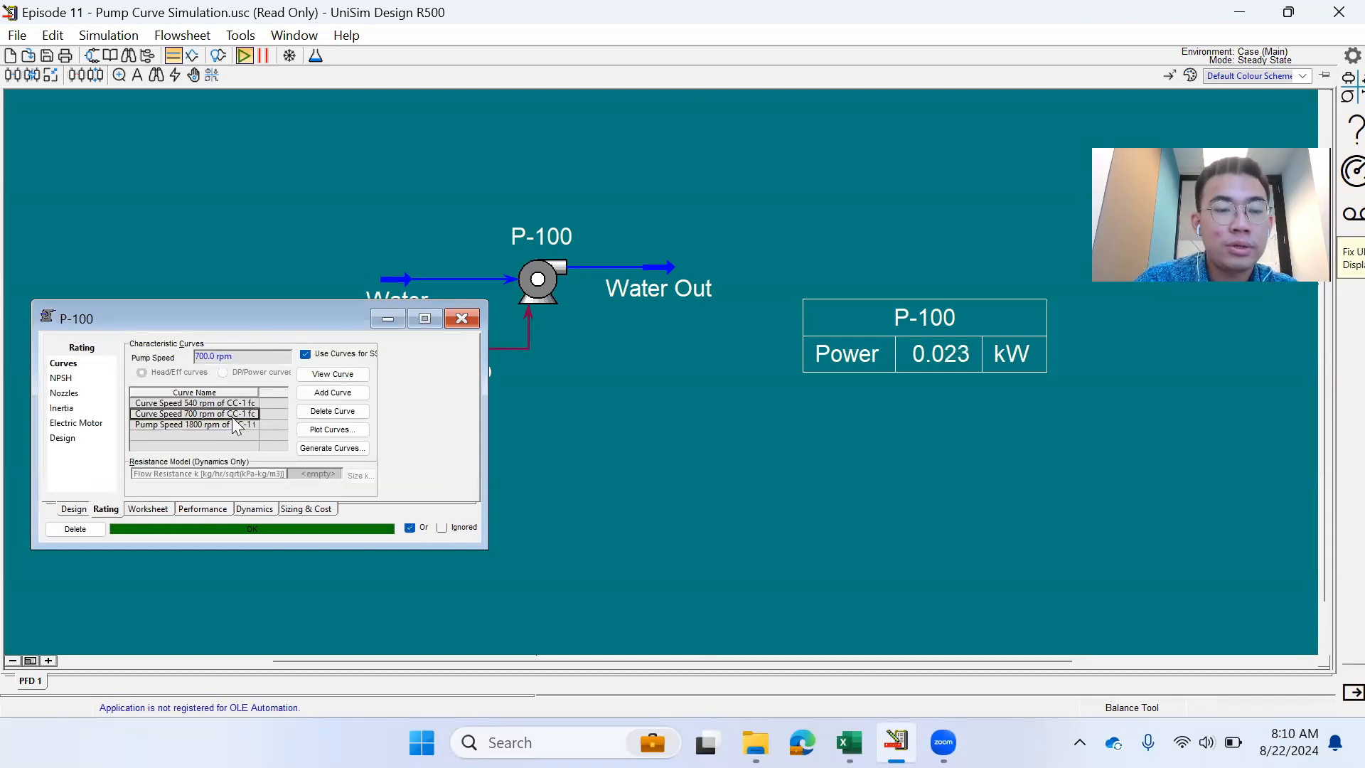
click(317, 375)
click(287, 348)
text(70)
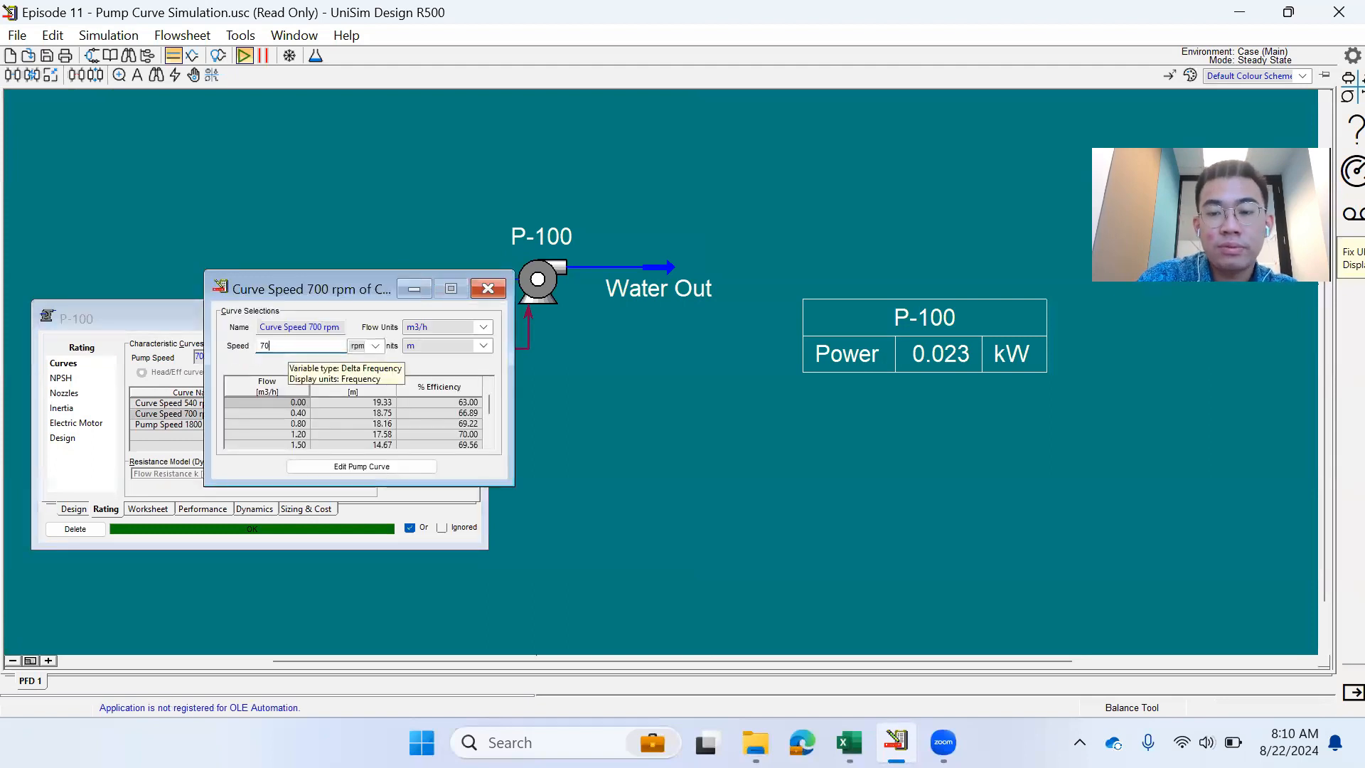
text(0)
key(Return)
click(488, 288)
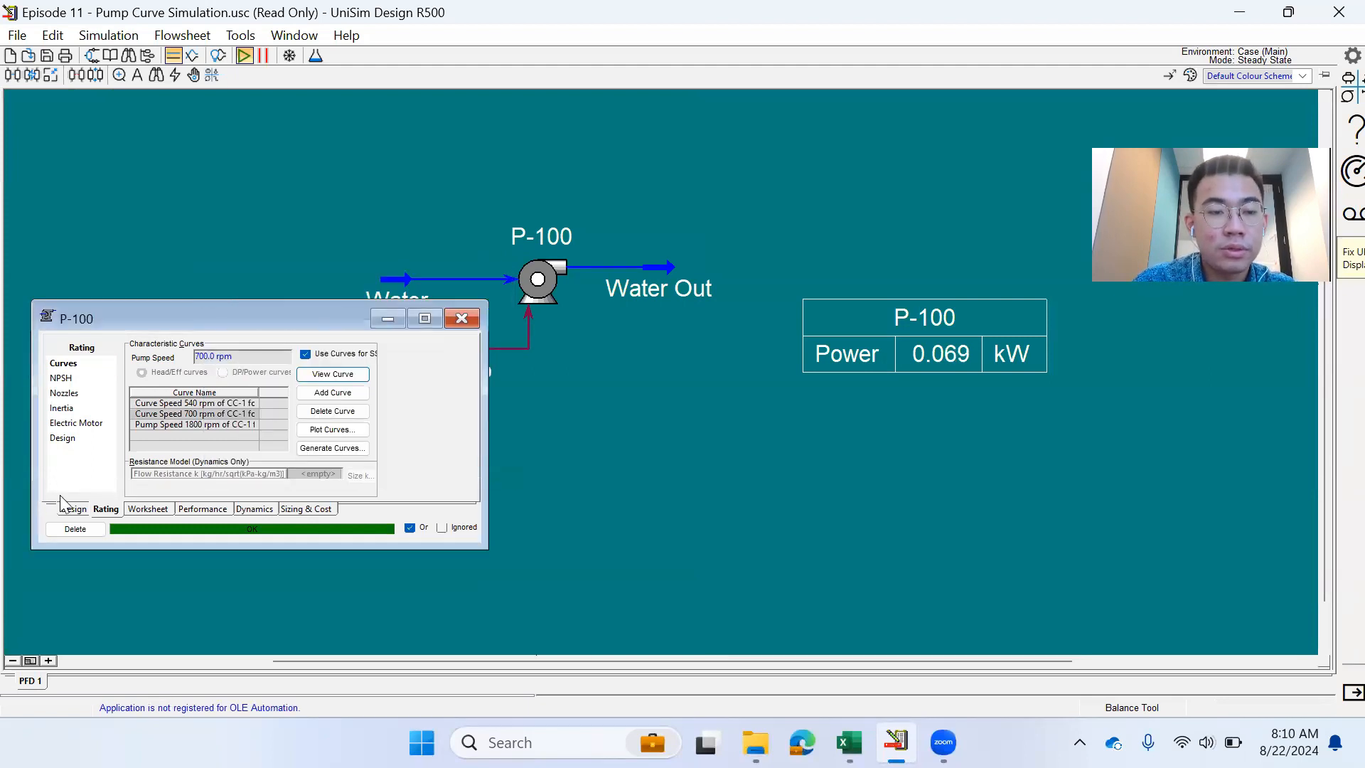
- Check the stream conditions and confirm the 700 rpm curve's speed is 700
click(137, 505)
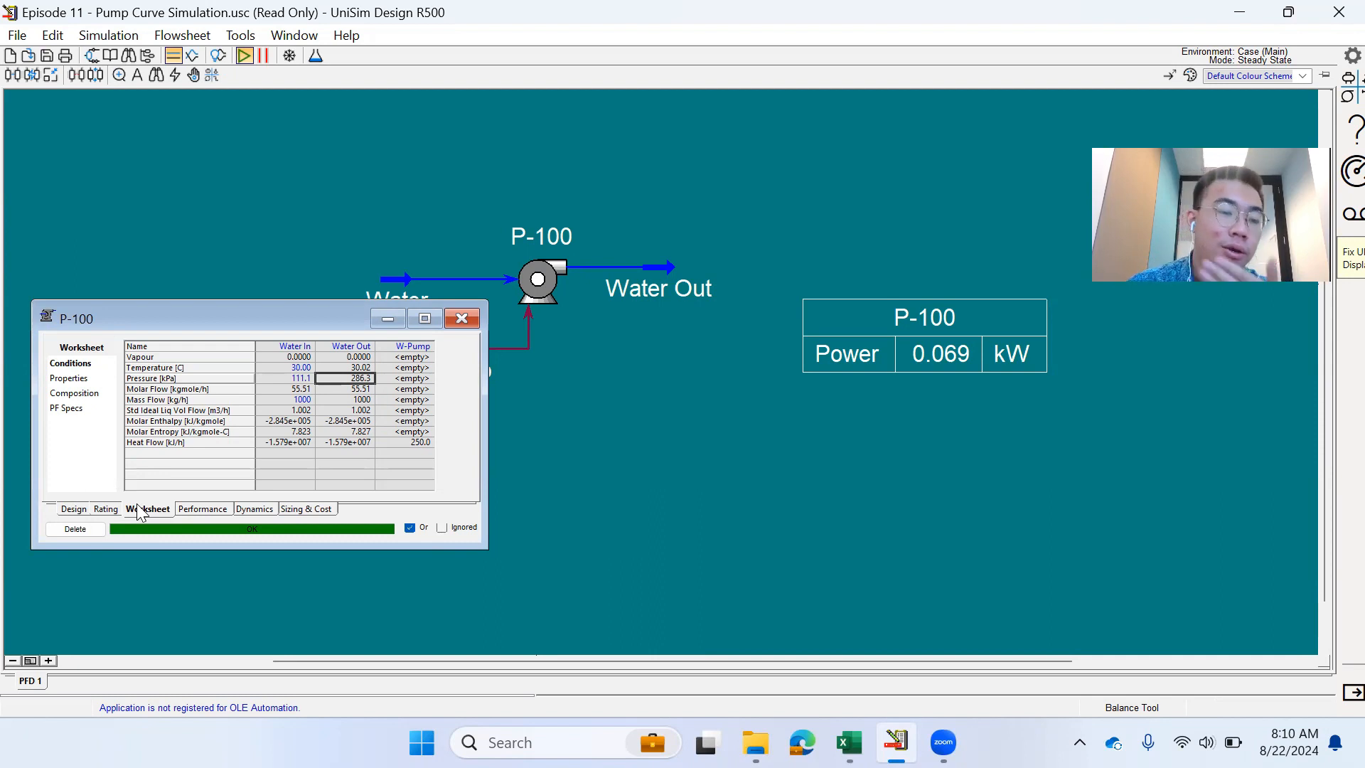
click(106, 509)
click(335, 380)
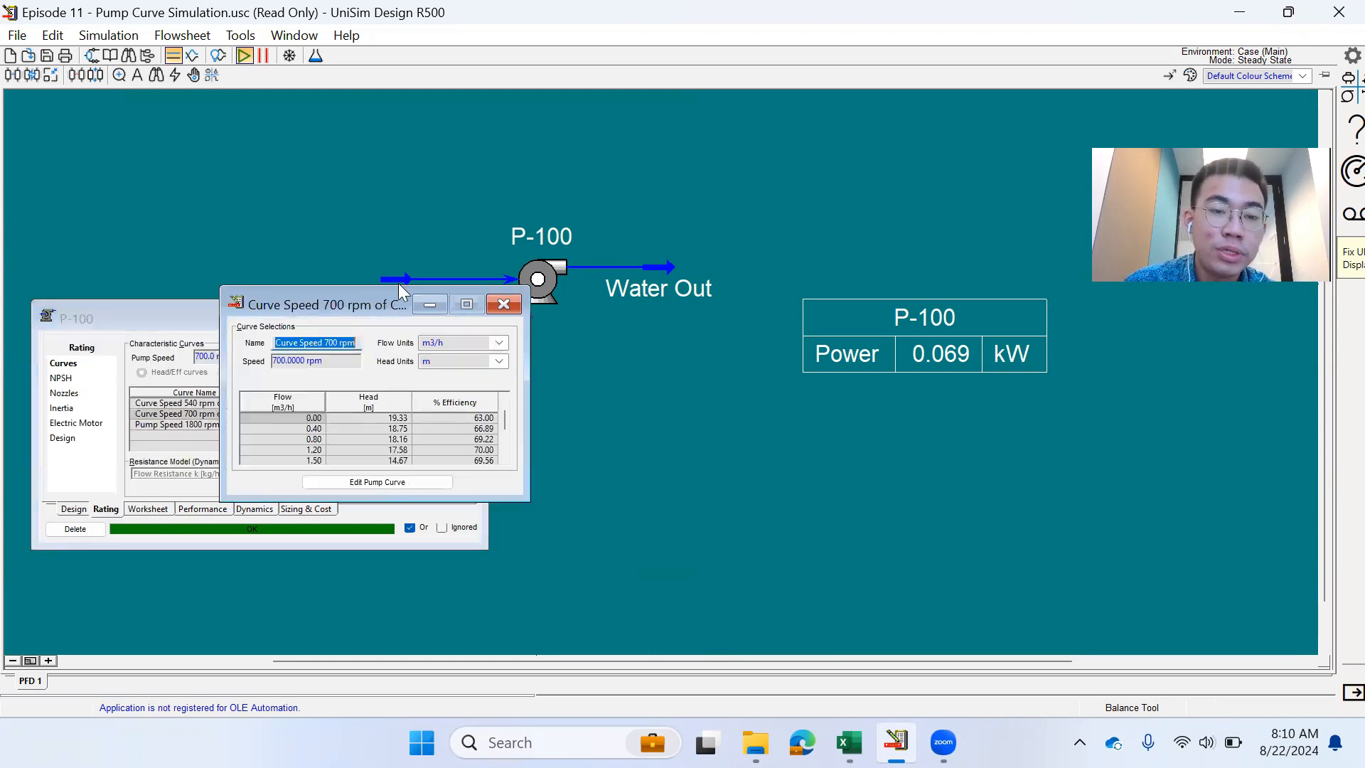
click(506, 311)
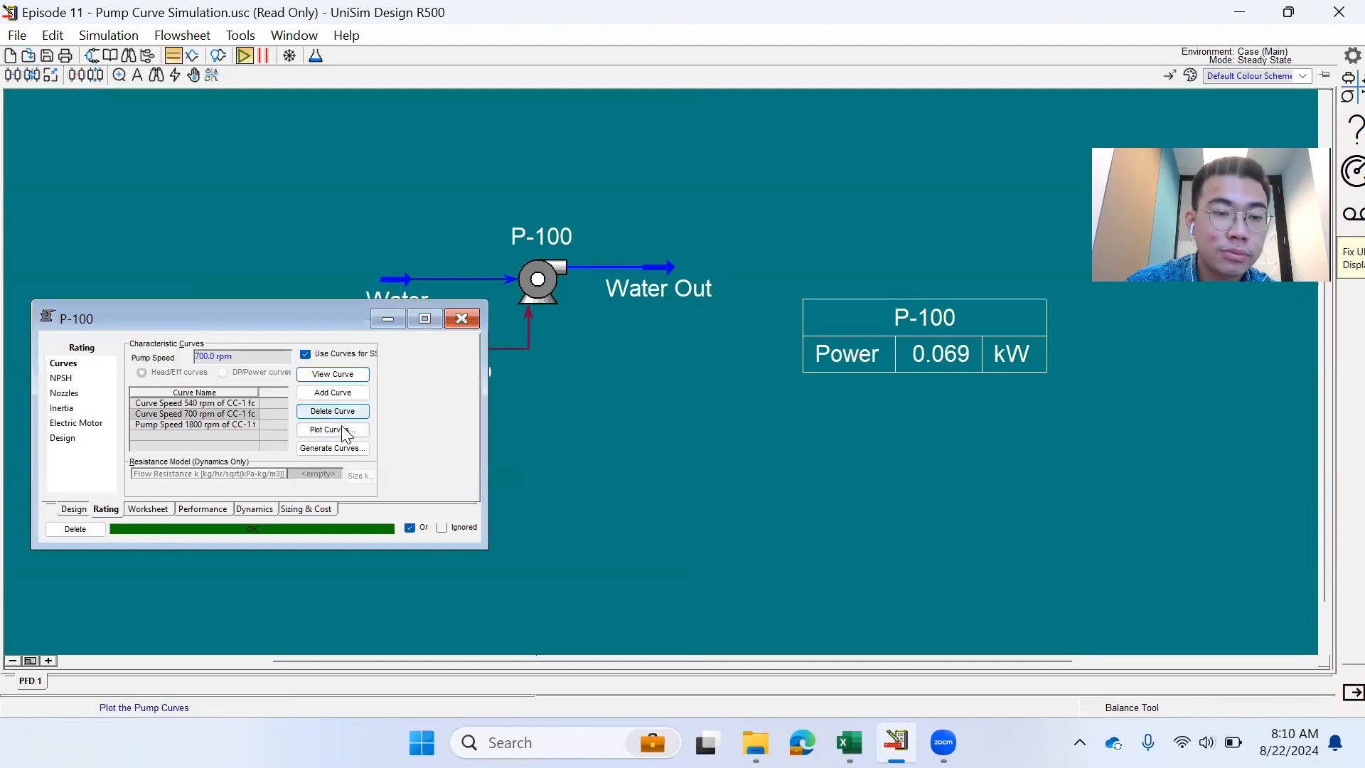
- View the Pump Curves Profiles plot for all three speeds, then return to P-100's Worksheet
click(325, 430)
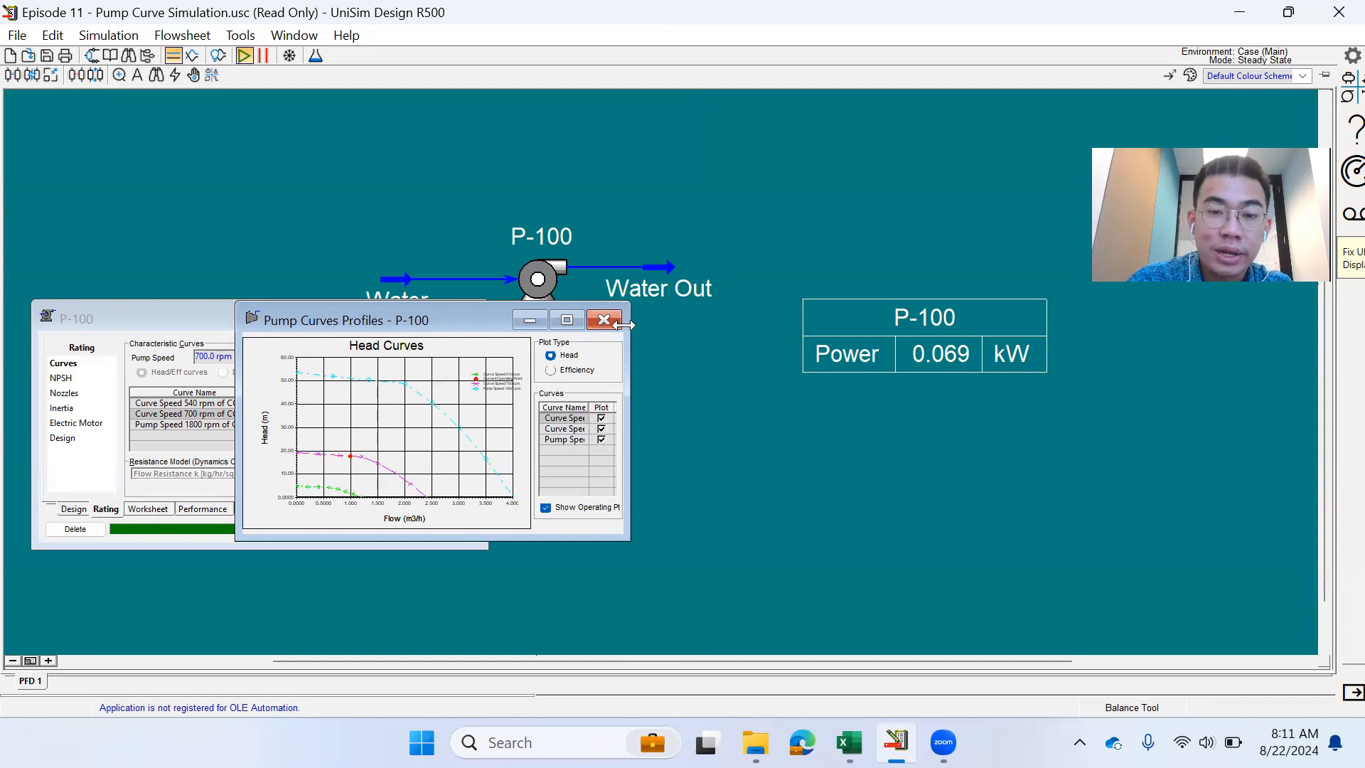
click(604, 320)
click(149, 509)
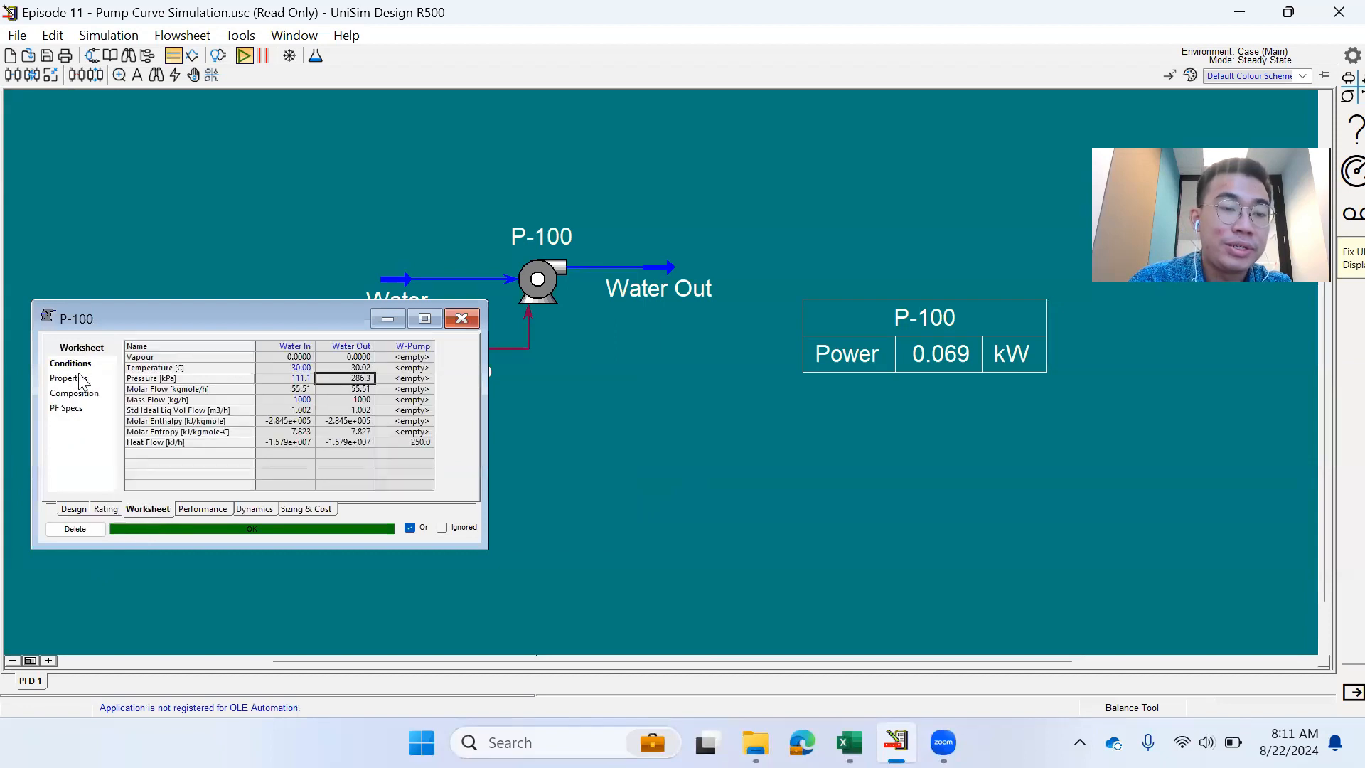
- Inspect the Water In feed composition: pure H2O with n-Decane at 0
click(91, 393)
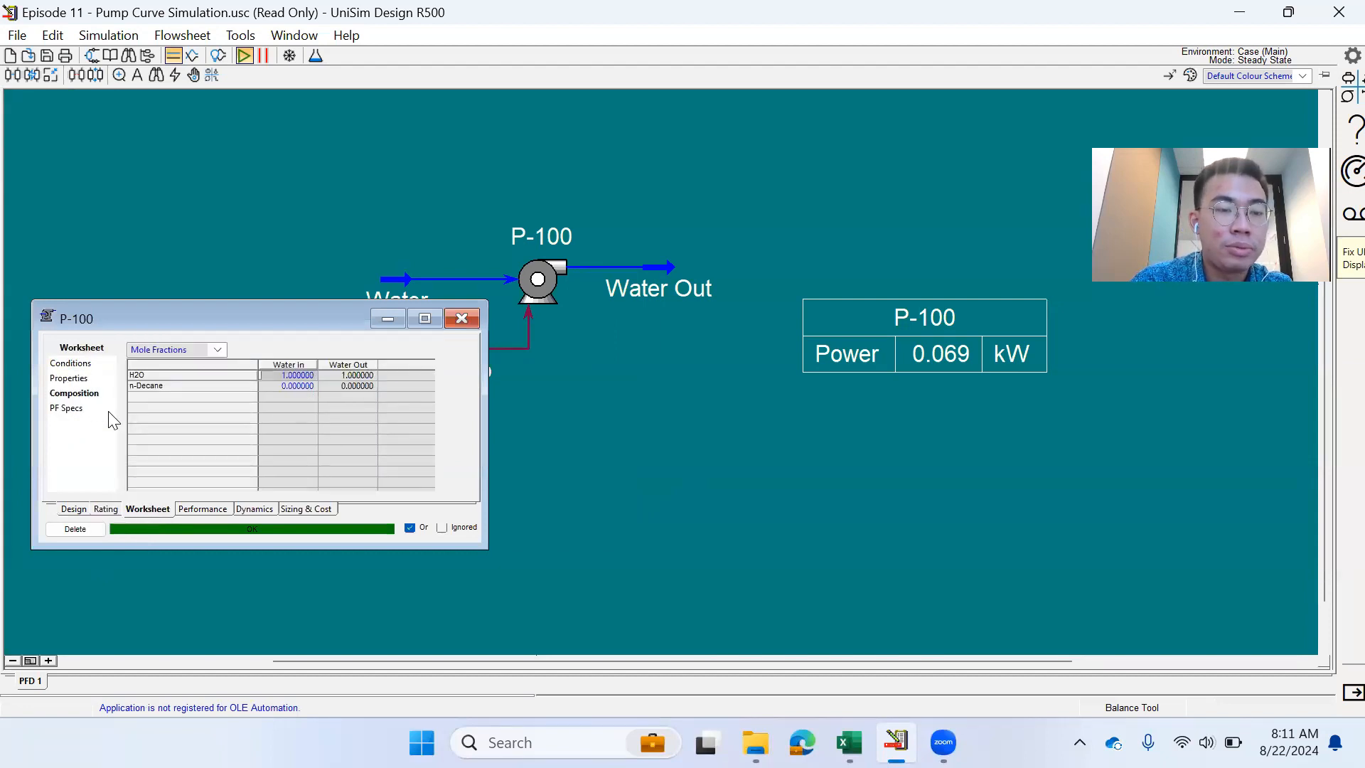
double_click(287, 376)
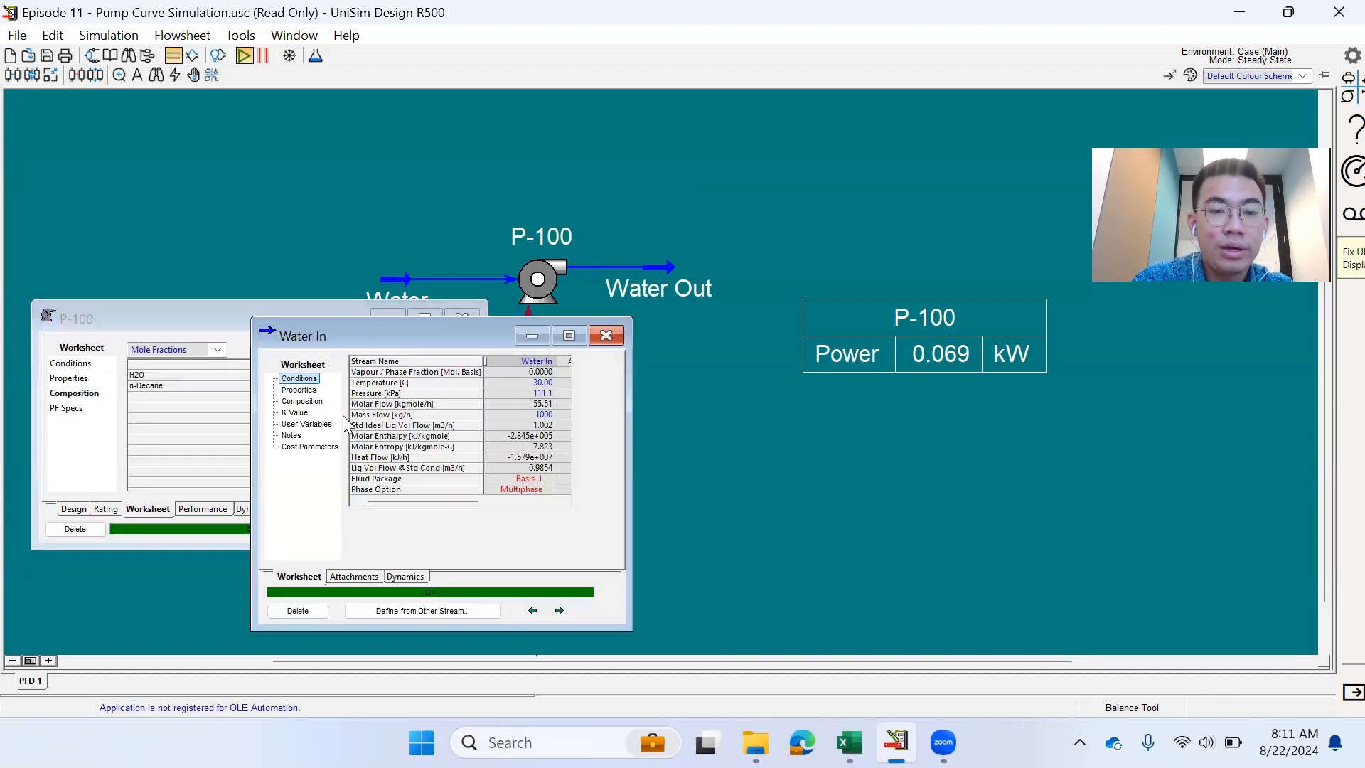
click(300, 402)
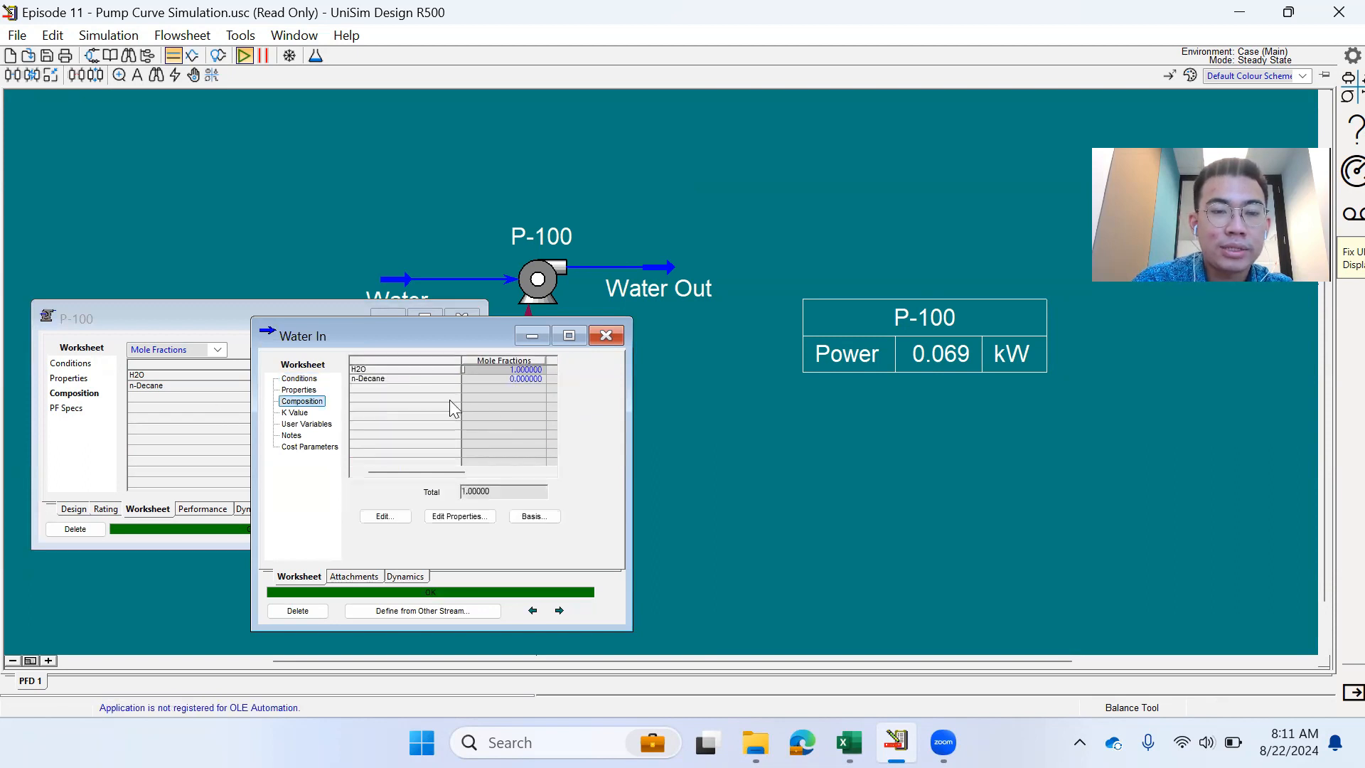
click(388, 516)
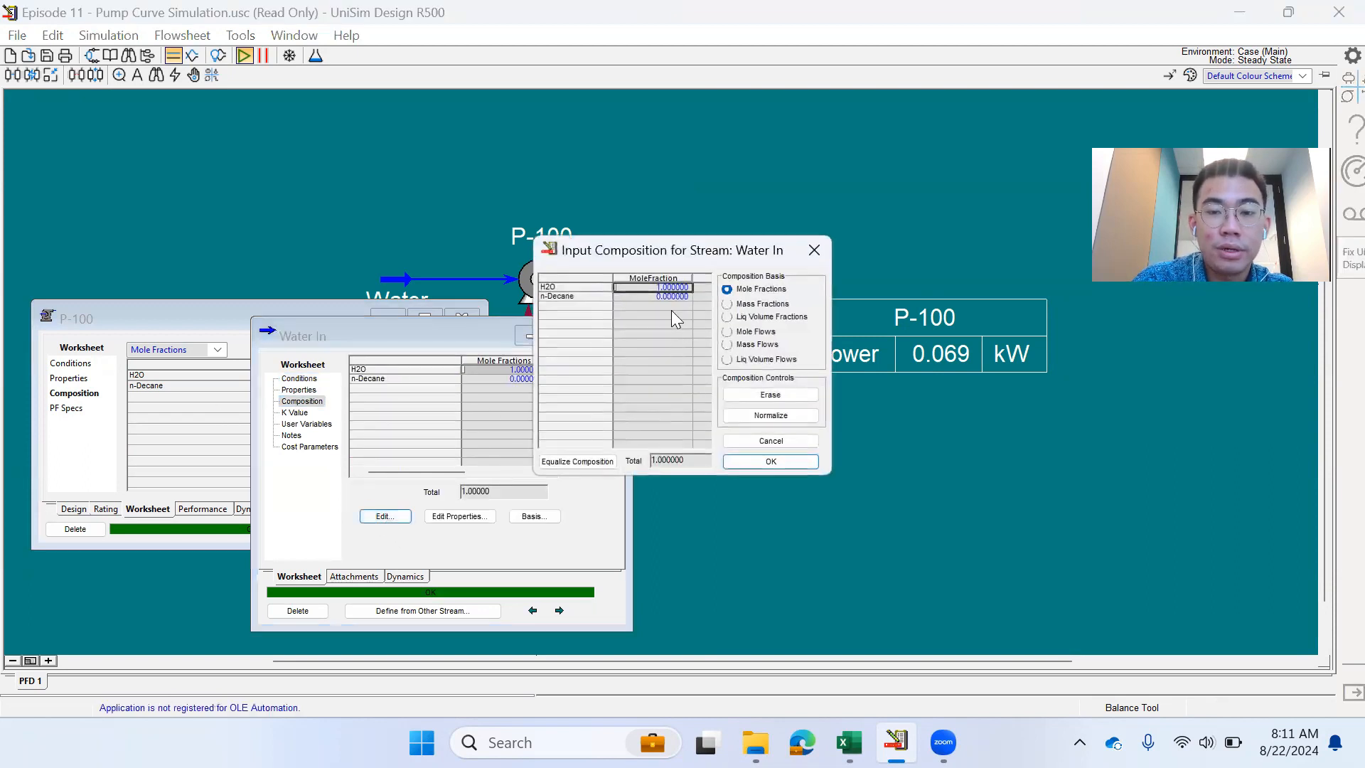
click(814, 249)
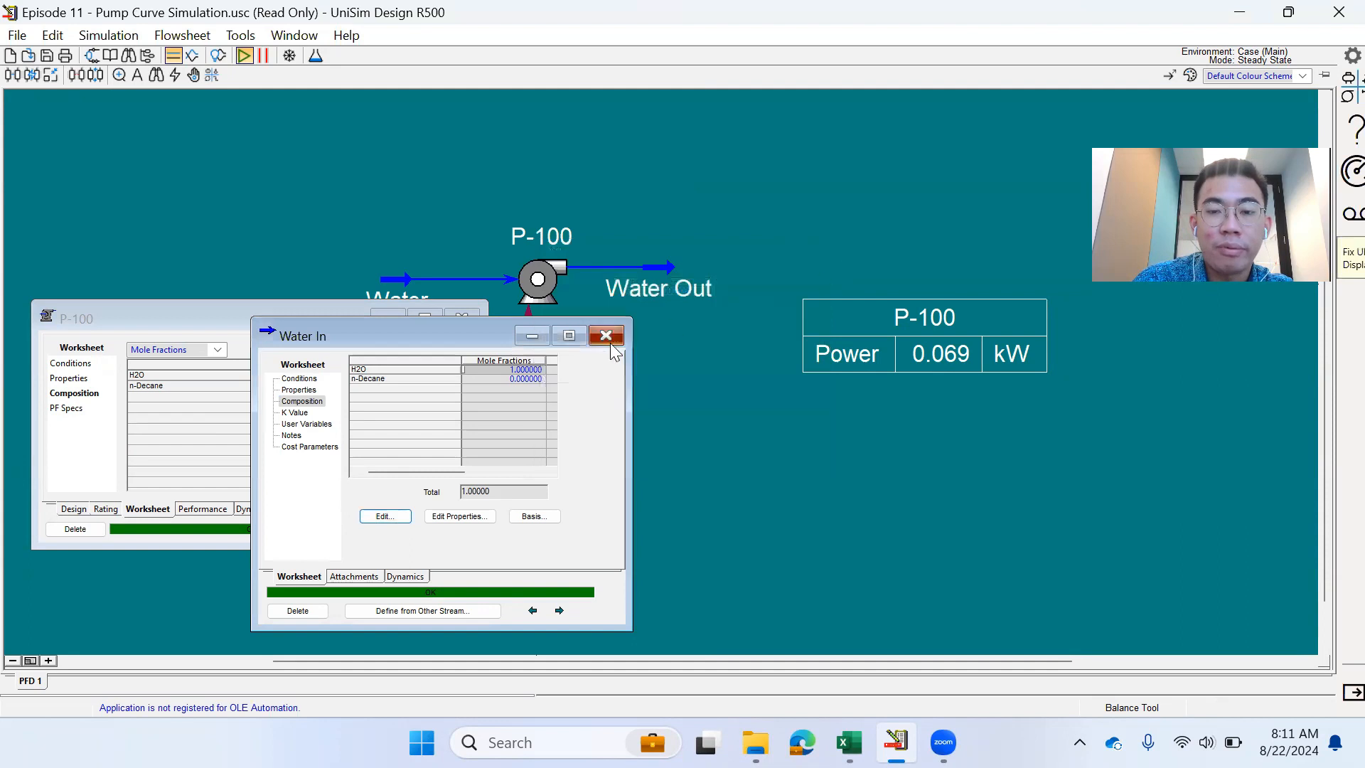
click(899, 314)
double_click(900, 313)
- Add Product Pressure as a second variable under Power in the P-100 flowsheet table
click(754, 331)
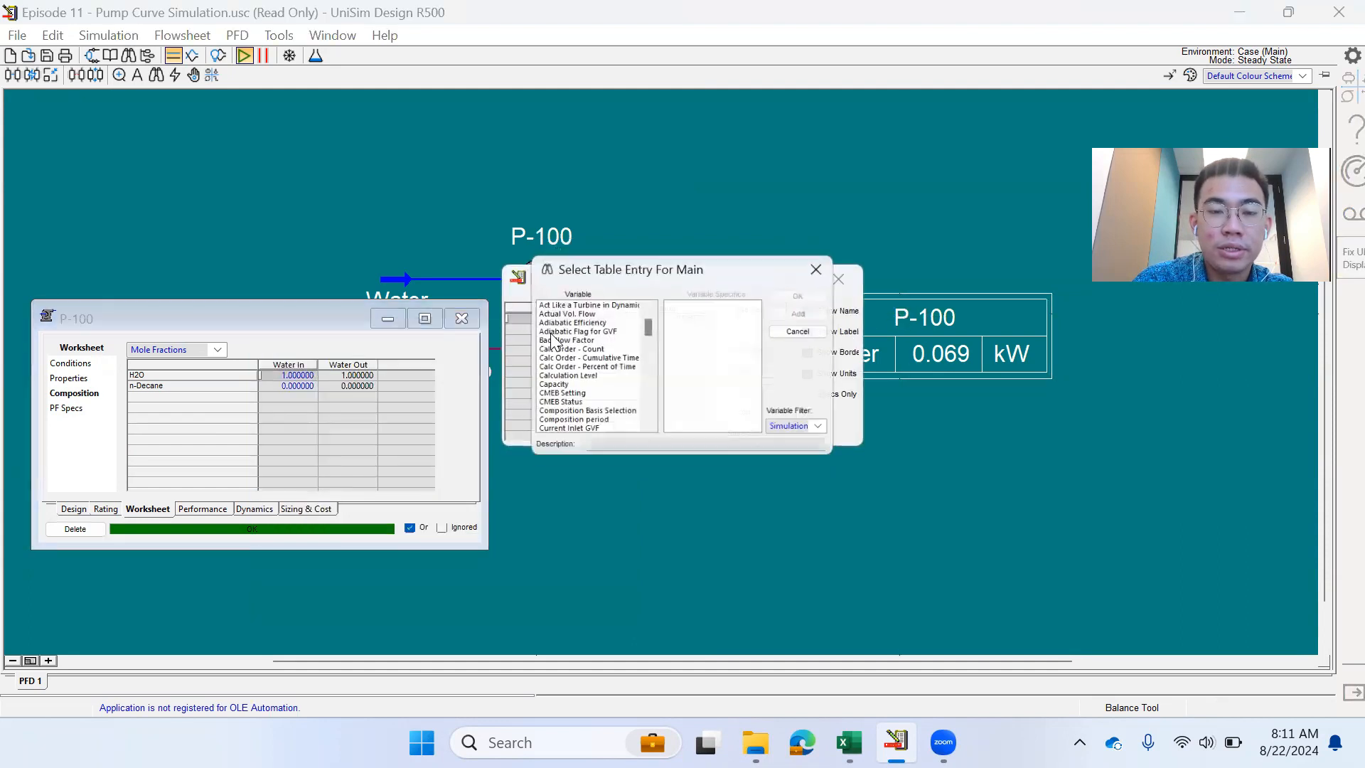
scroll(552, 342, down, 15)
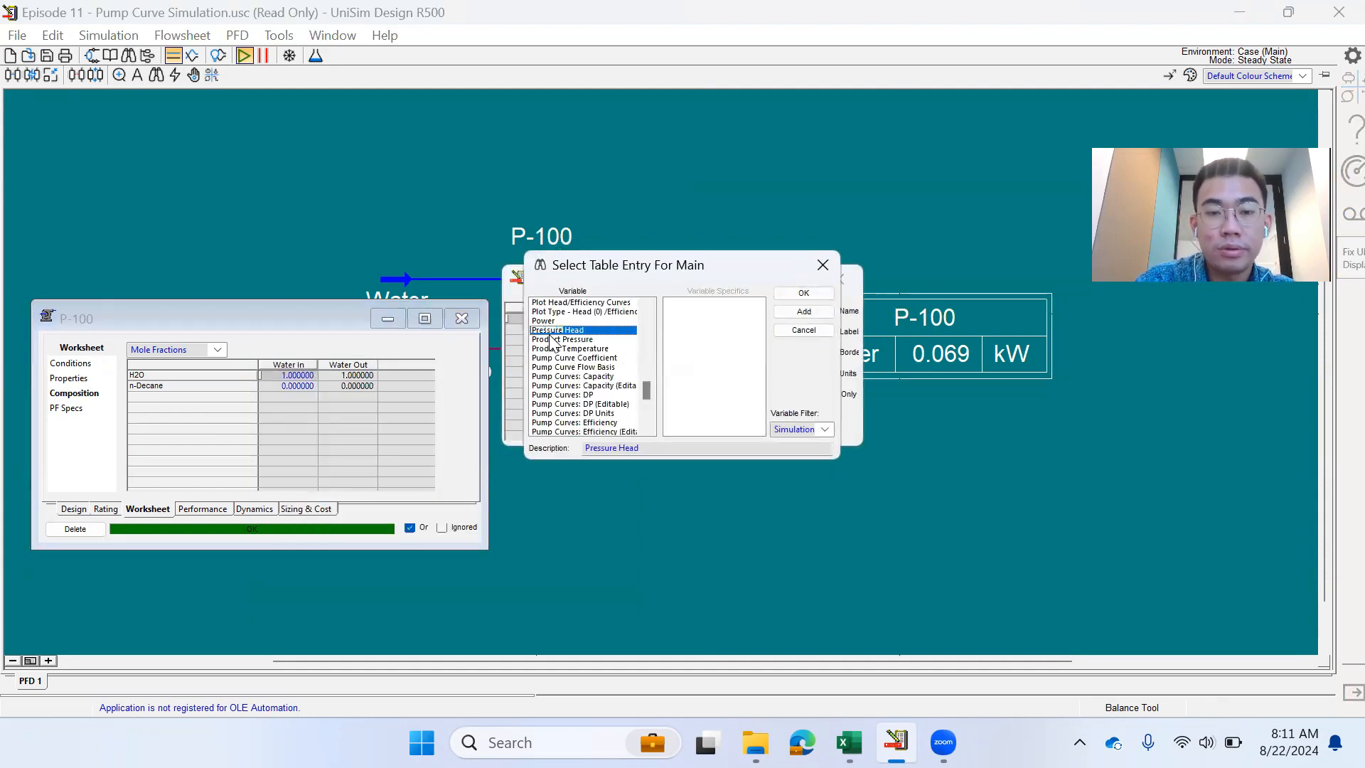
click(576, 339)
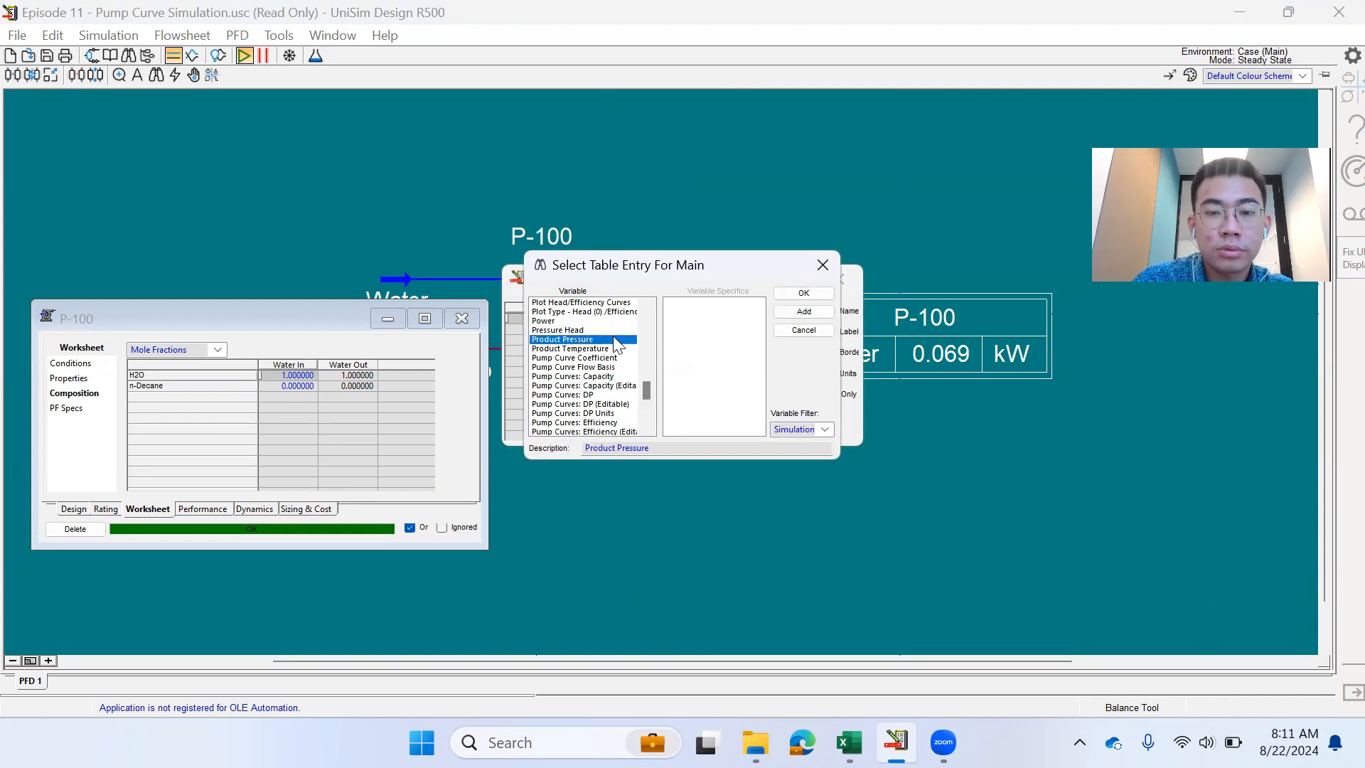
click(787, 297)
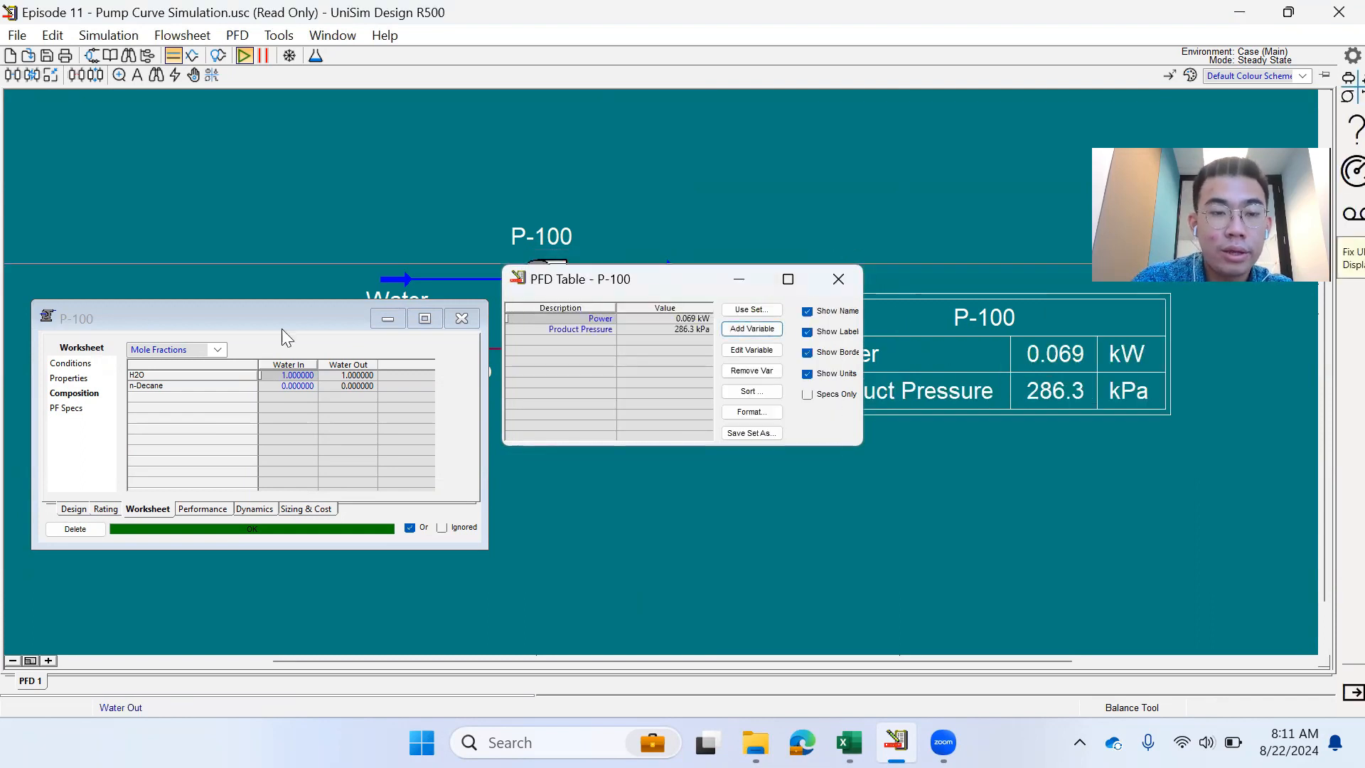
click(834, 278)
click(462, 318)
double_click(397, 297)
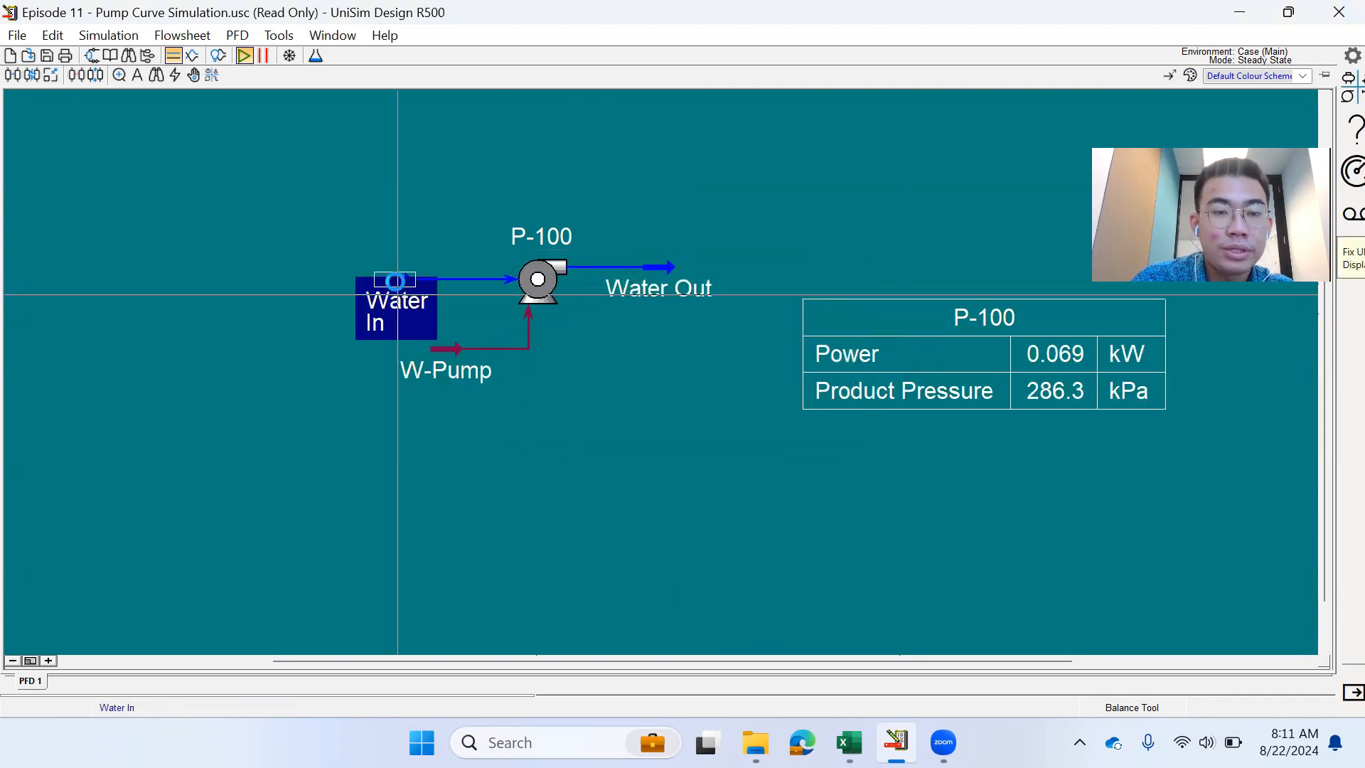
- Change Water In to pure n-Decane (H2O 0, n-Decane 1) and check its mass density
drag(382, 350, 221, 286)
click(157, 353)
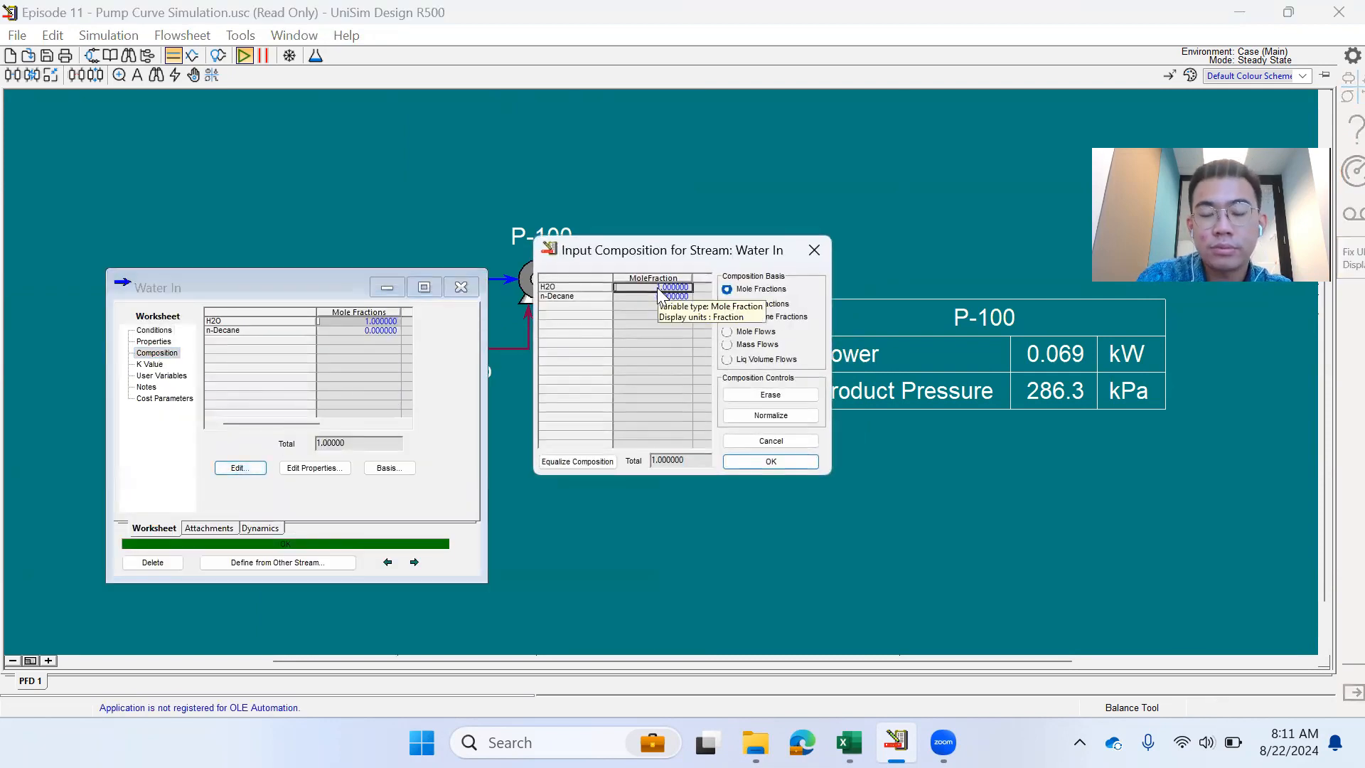
click(658, 288)
text(0)
key(Return)
text(1)
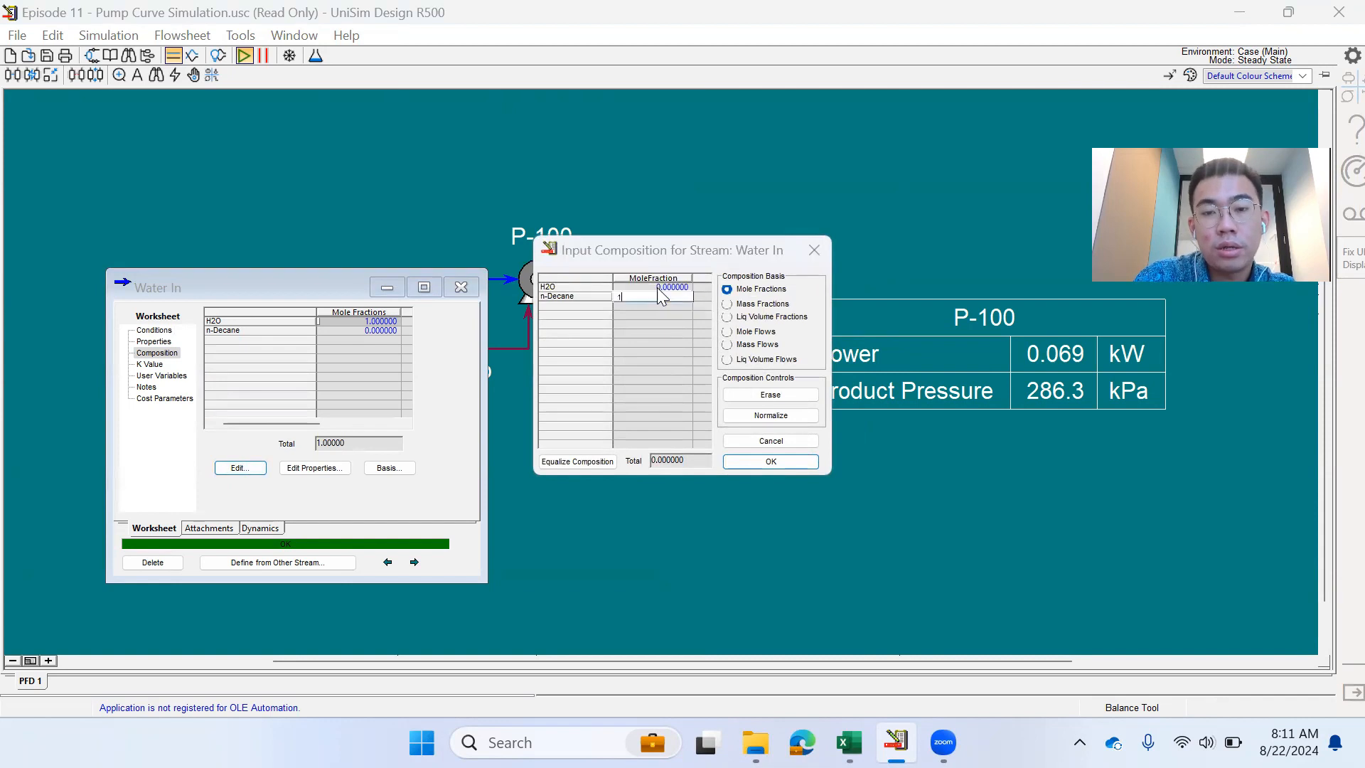
key(Return)
click(771, 462)
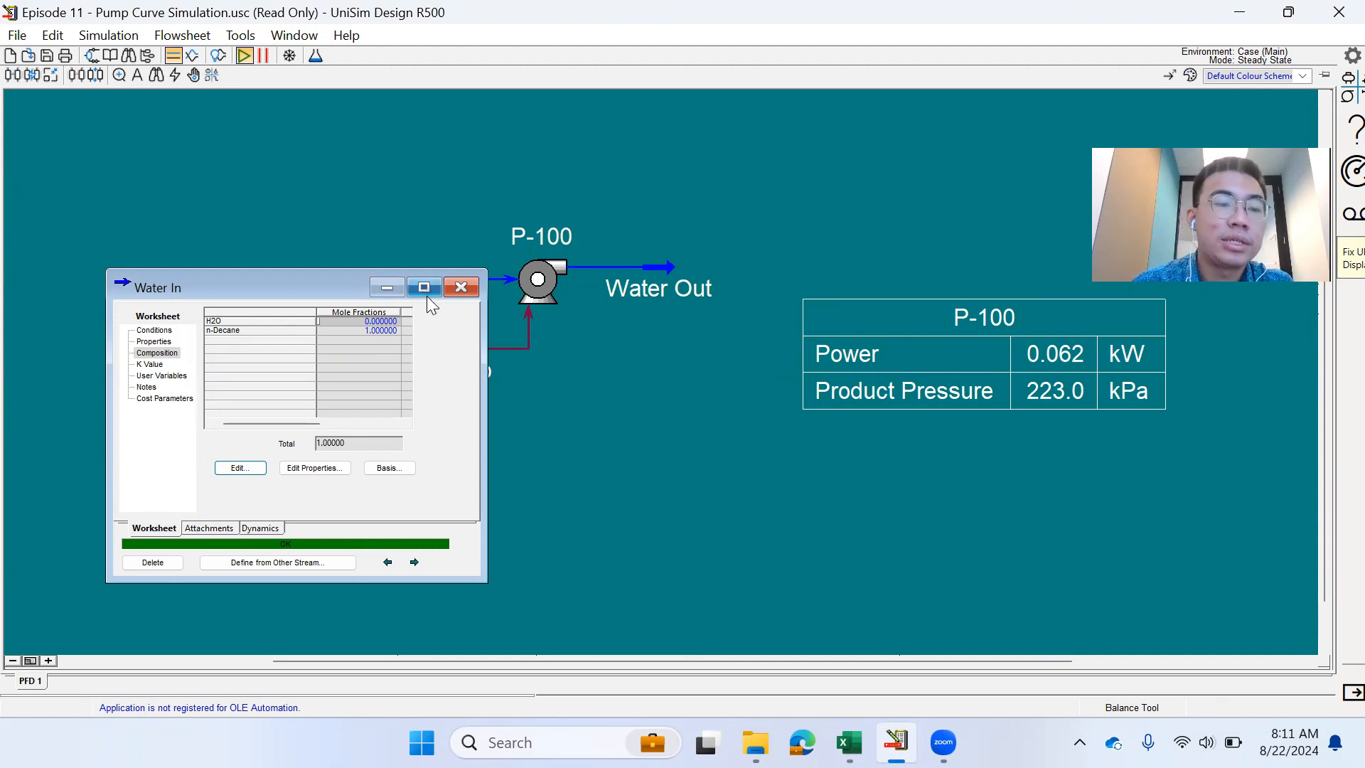
click(153, 341)
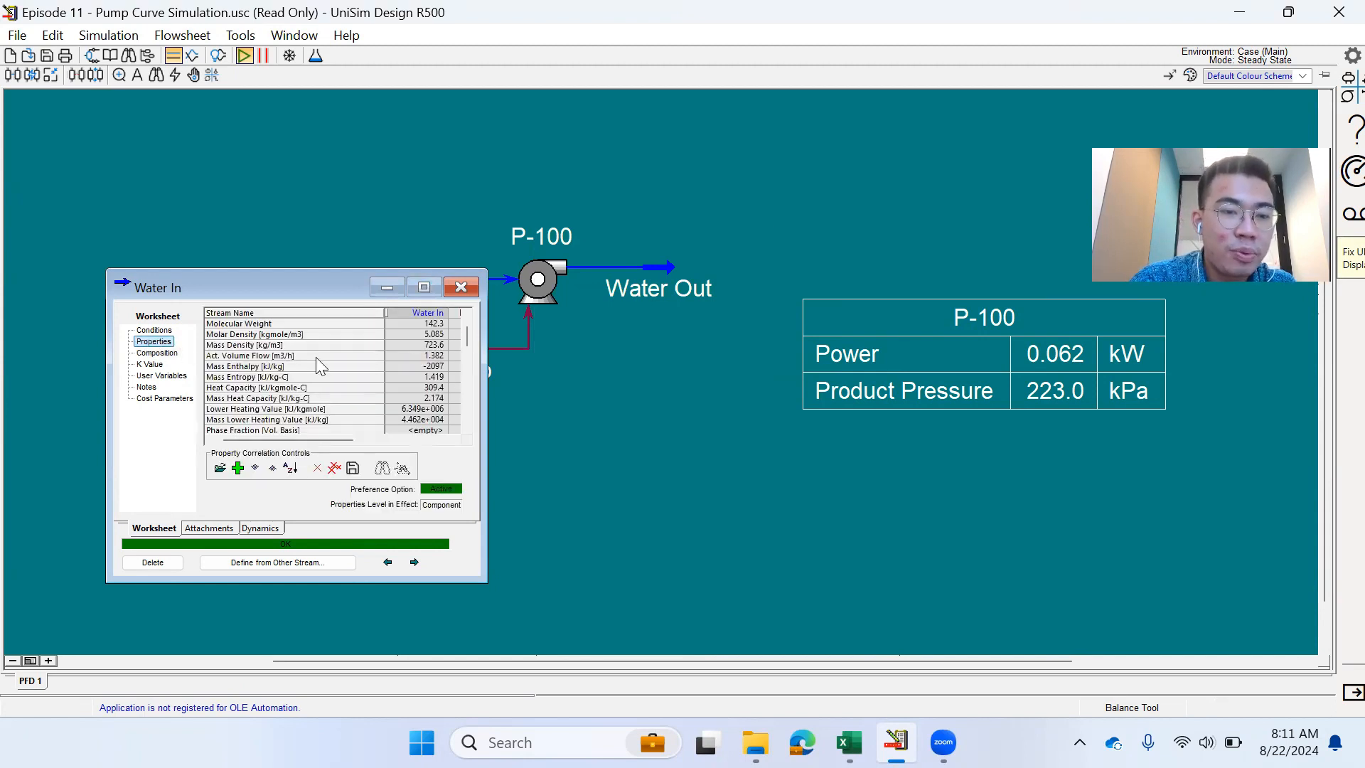
click(405, 343)
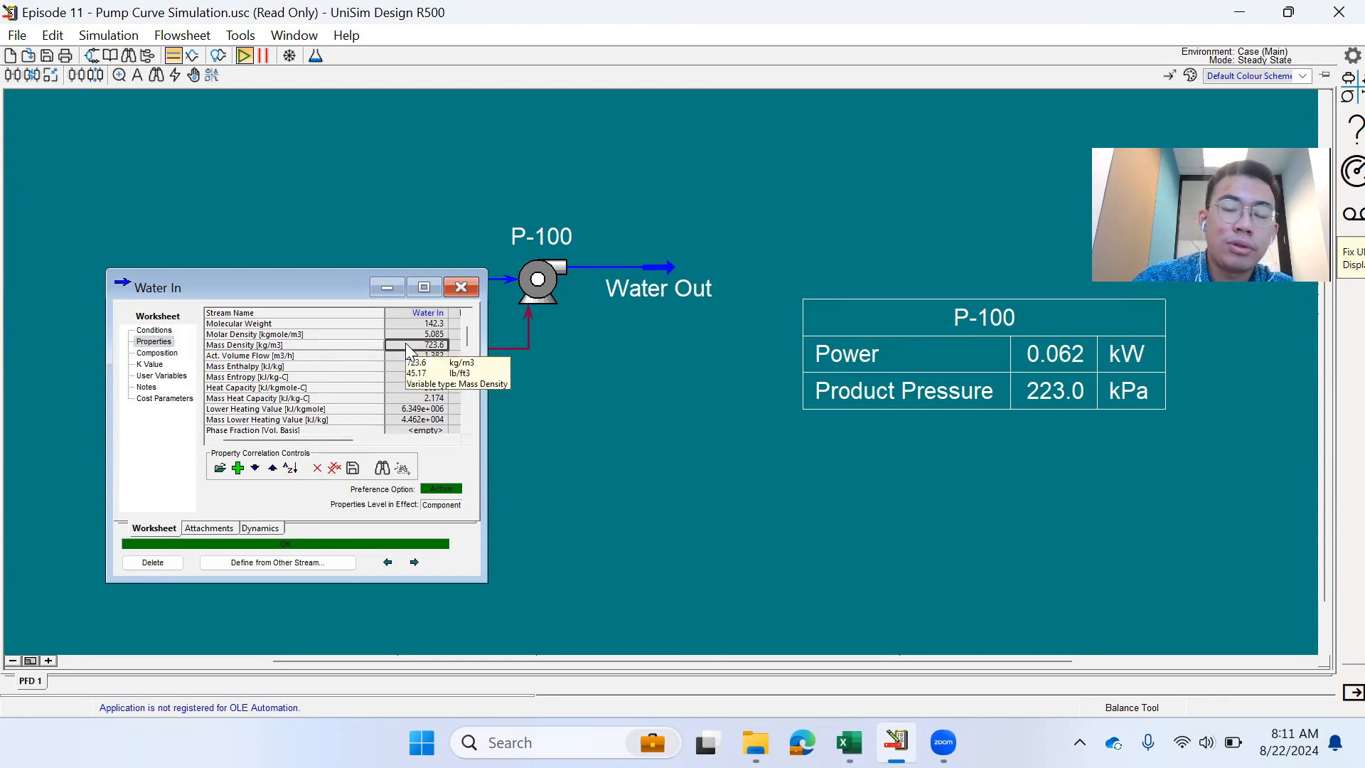
- Restore Water In to pure water (H2O 1, n-Decane 0) and close the stream view
click(157, 353)
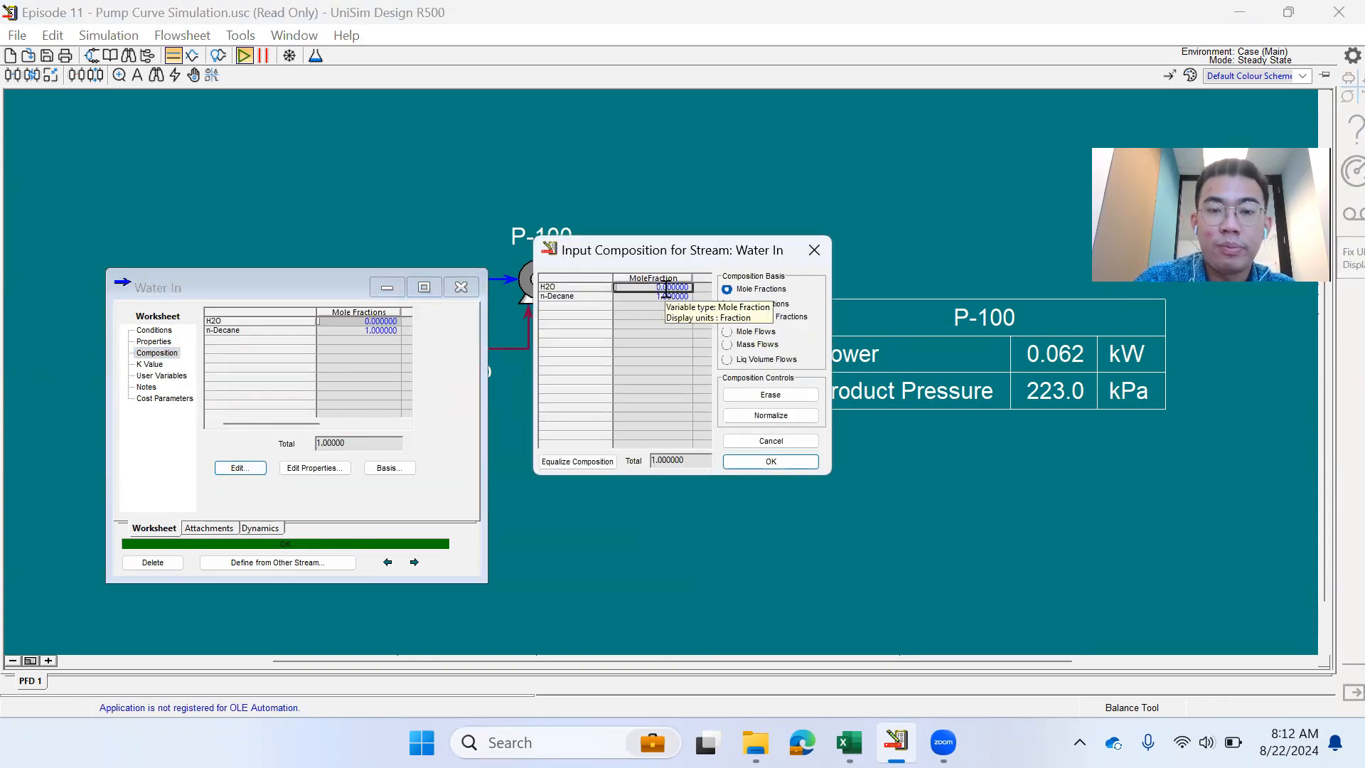
click(665, 288)
text(1)
key(Return)
text(0)
key(Return)
text(1)
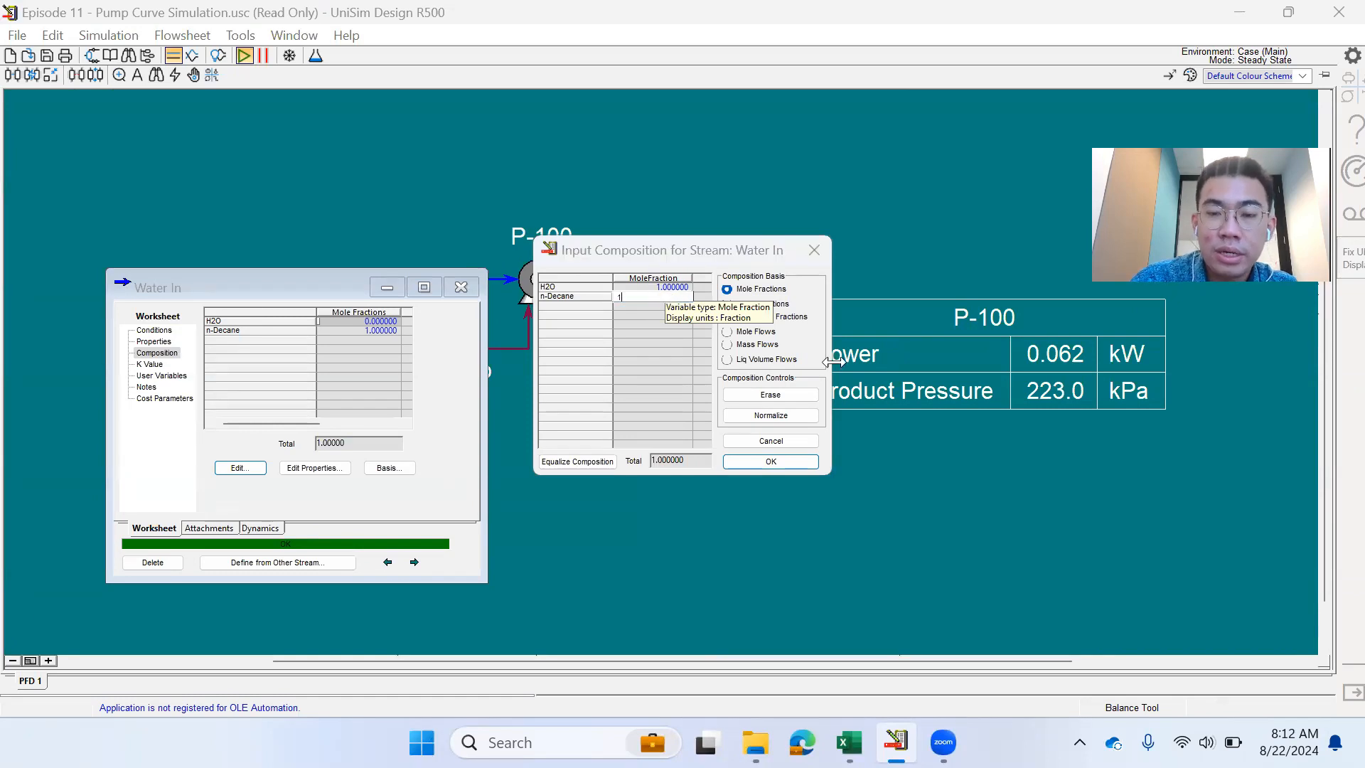
click(810, 459)
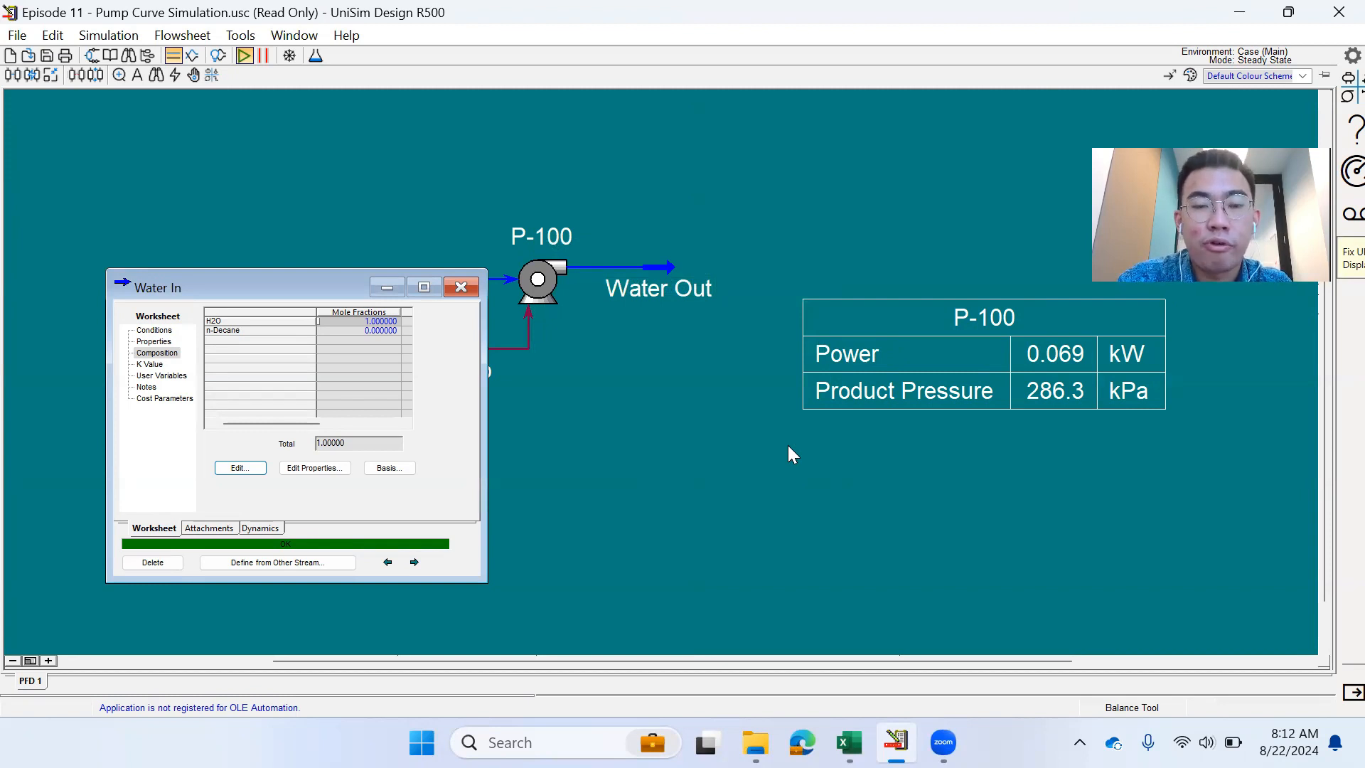
click(461, 286)
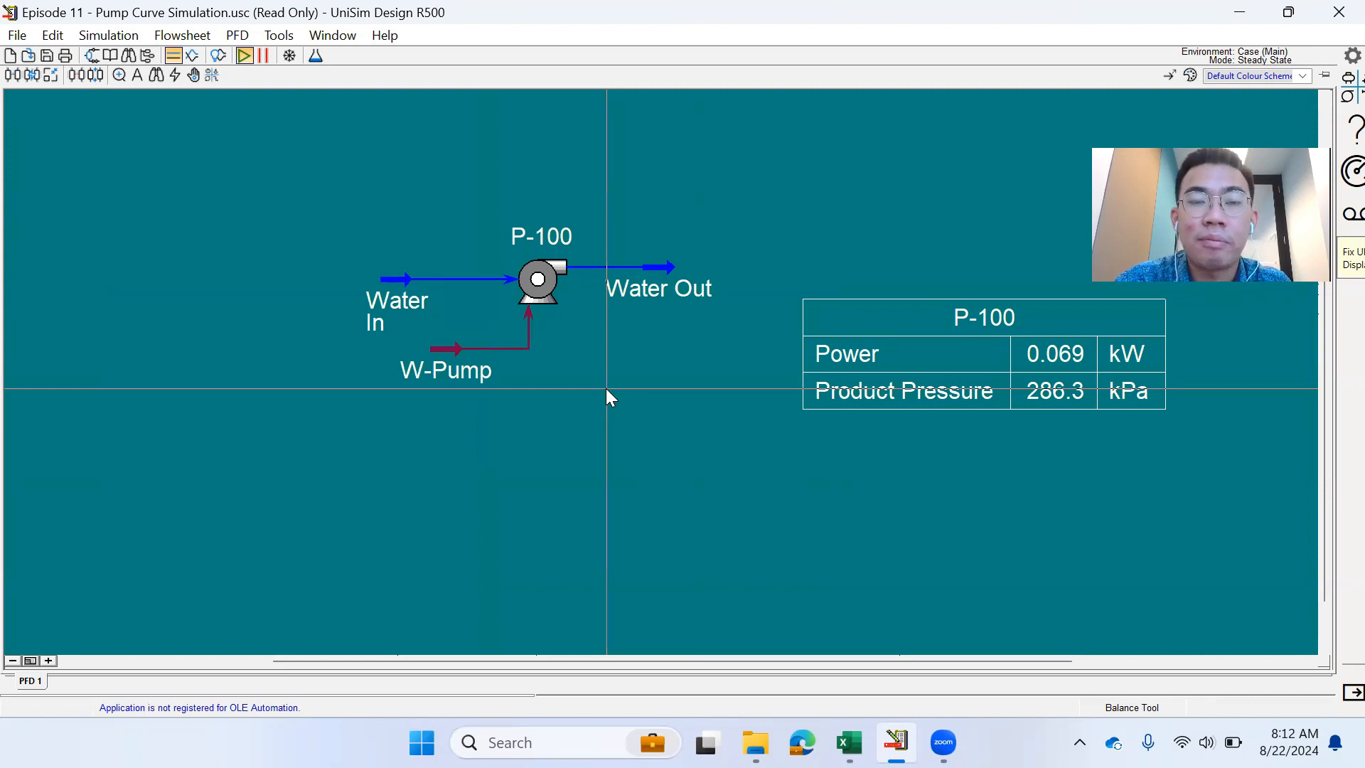